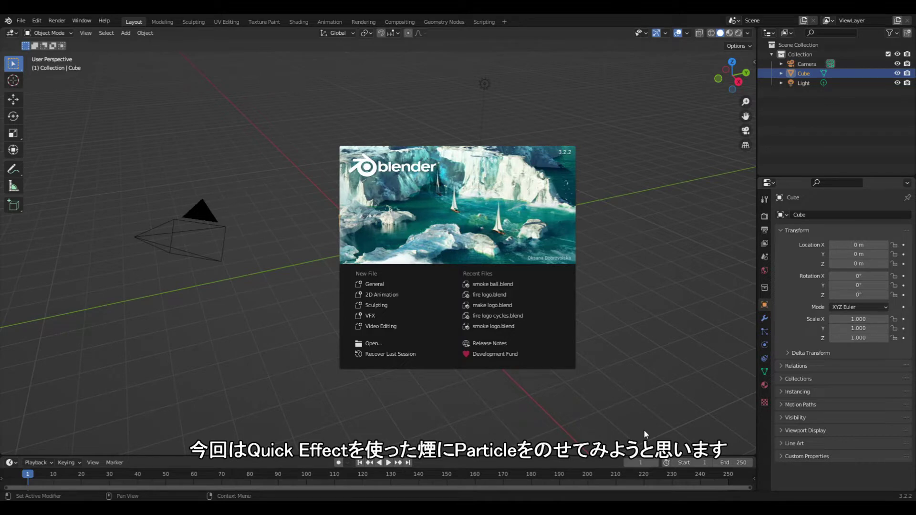
# - Close the splash screen and delete the default cube and light
pyautogui.click(677, 367)
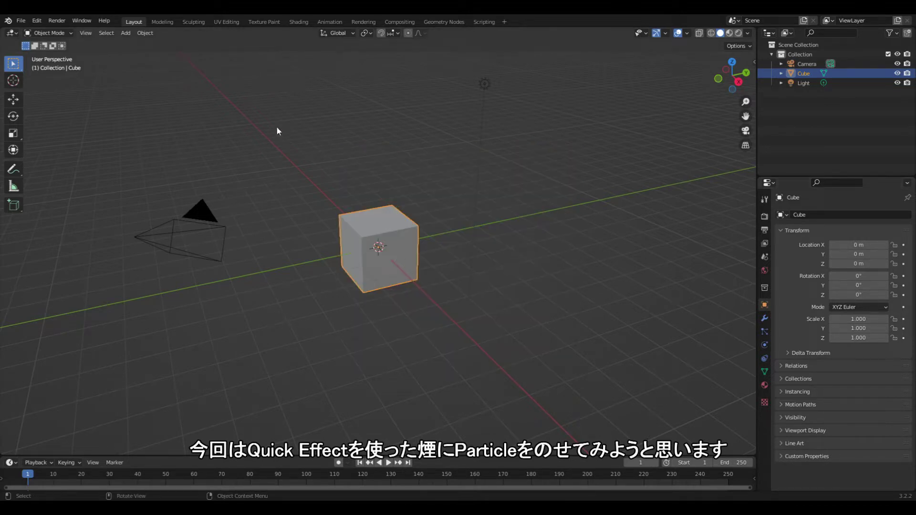
pyautogui.moveTo(276, 60); pyautogui.dragTo(570, 327)
pyautogui.press('Delete')
# - Add a UV sphere at the origin scaled down to 0.565
pyautogui.hotkey('shift', 'a')
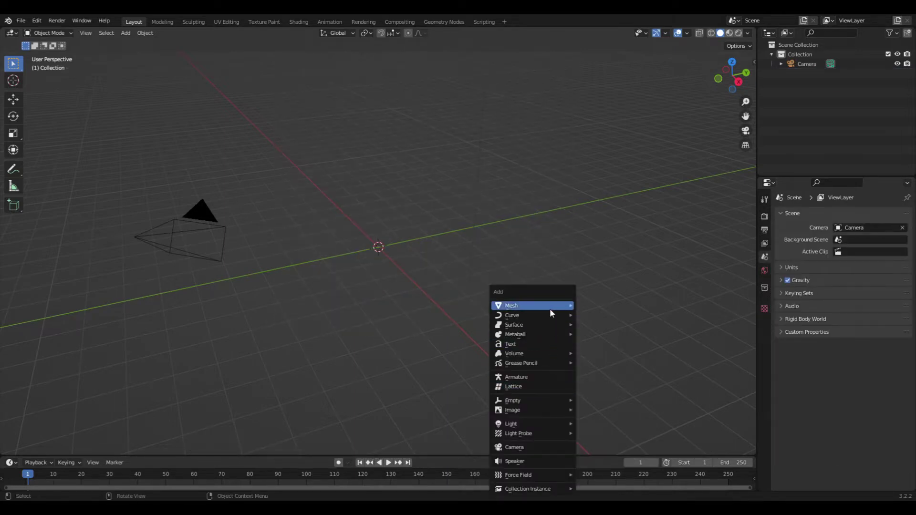
pyautogui.moveTo(531, 305)
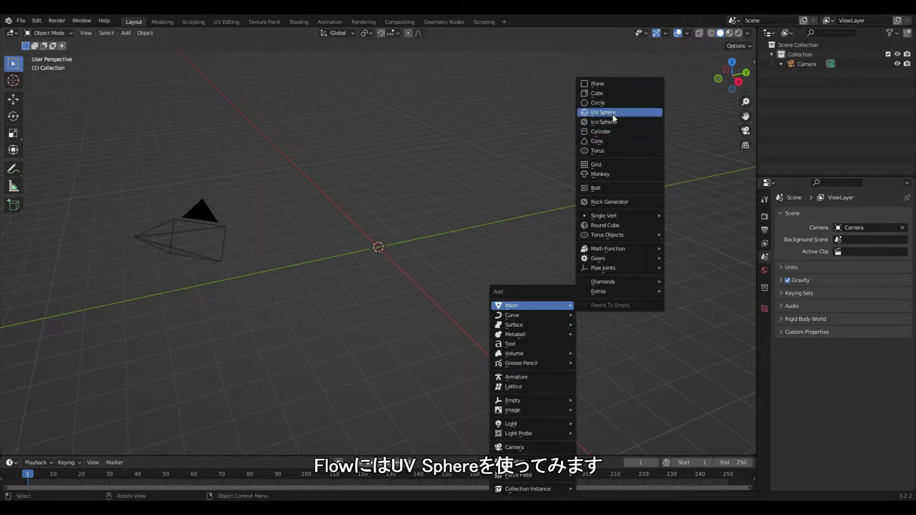
pyautogui.click(610, 113)
pyautogui.press('s')
pyautogui.click(450, 319)
pyautogui.moveTo(449, 318)
pyautogui.mouseDown(button='middle')
pyautogui.moveTo(453, 293)
pyautogui.moveTo(434, 282)
pyautogui.mouseUp(button='middle')
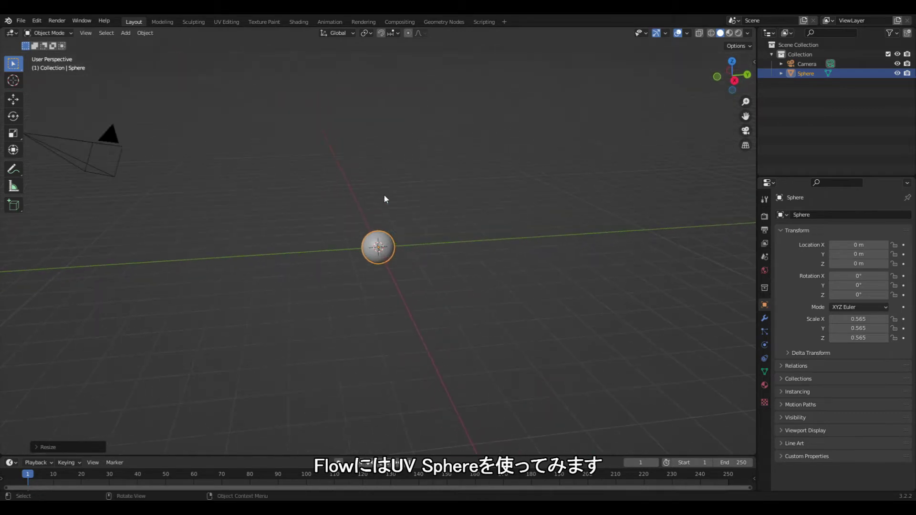
pyautogui.click(145, 33)
pyautogui.moveTo(179, 280)
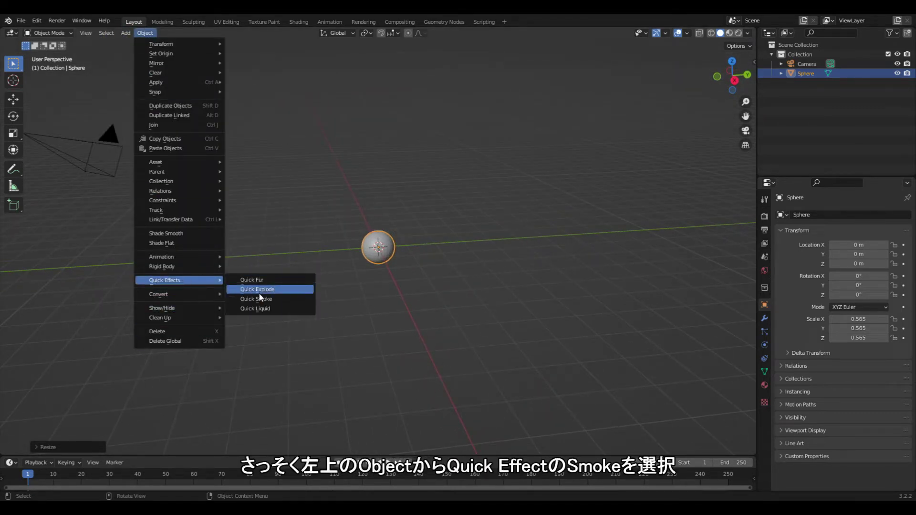
# - Add a Quick Smoke domain around the sphere and raise the domain along Z
pyautogui.click(257, 300)
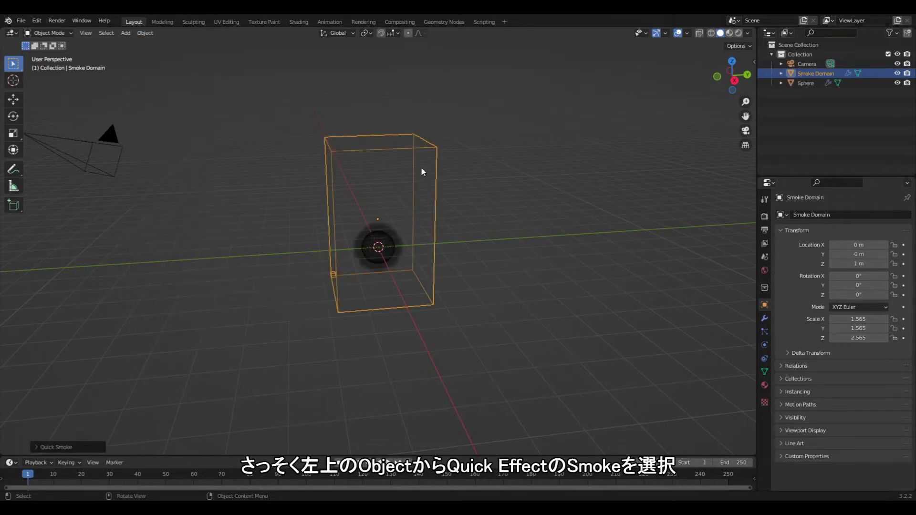
pyautogui.click(19, 99)
pyautogui.moveTo(377, 200); pyautogui.dragTo(382, 169)
pyautogui.moveTo(385, 173); pyautogui.dragTo(503, 239, button='middle')
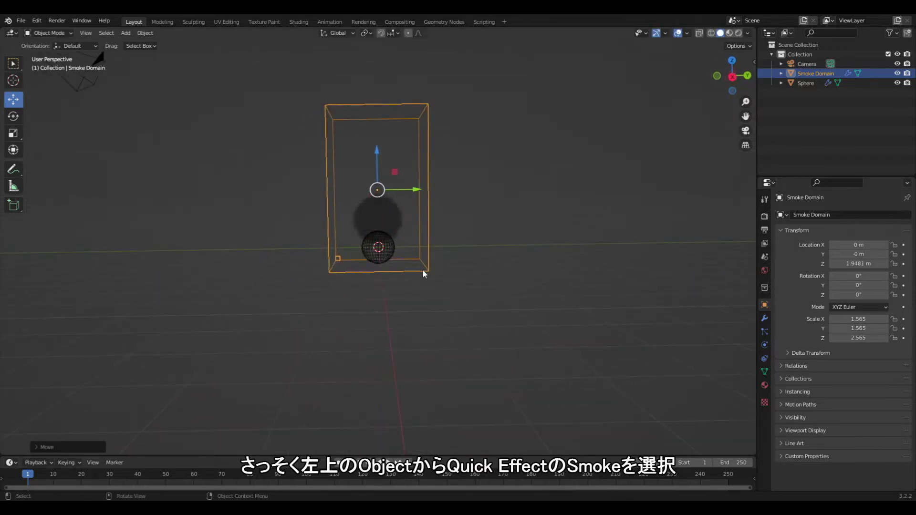
# - Shrink the sphere to 0.304 scale and resize the smoke domain
pyautogui.click(385, 259)
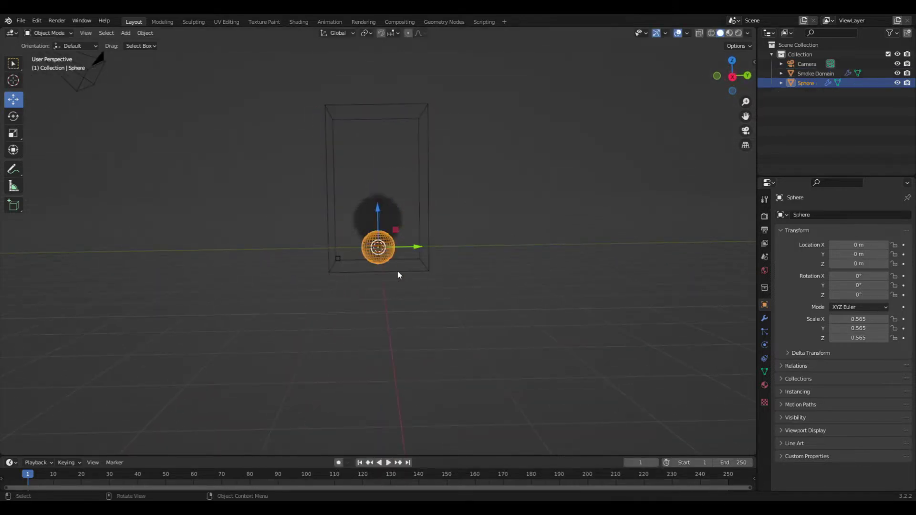
pyautogui.press('s')
pyautogui.click(394, 270)
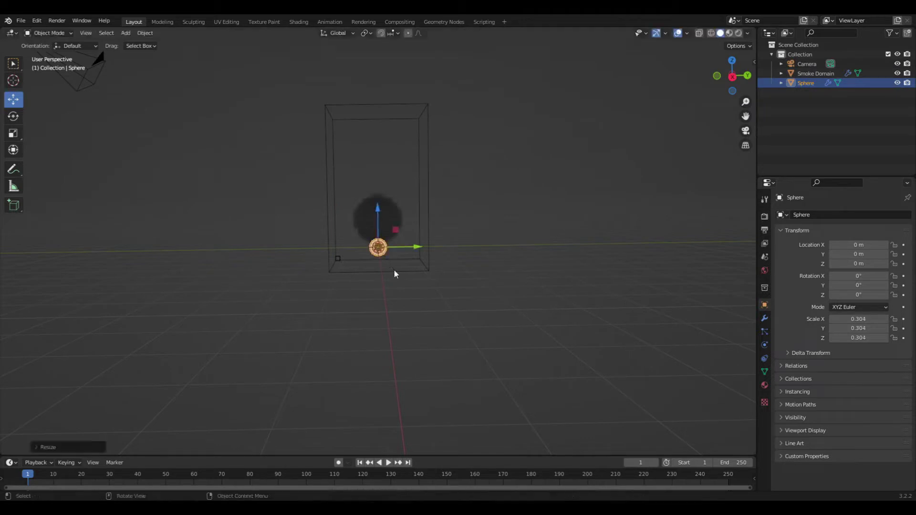
pyautogui.click(394, 268)
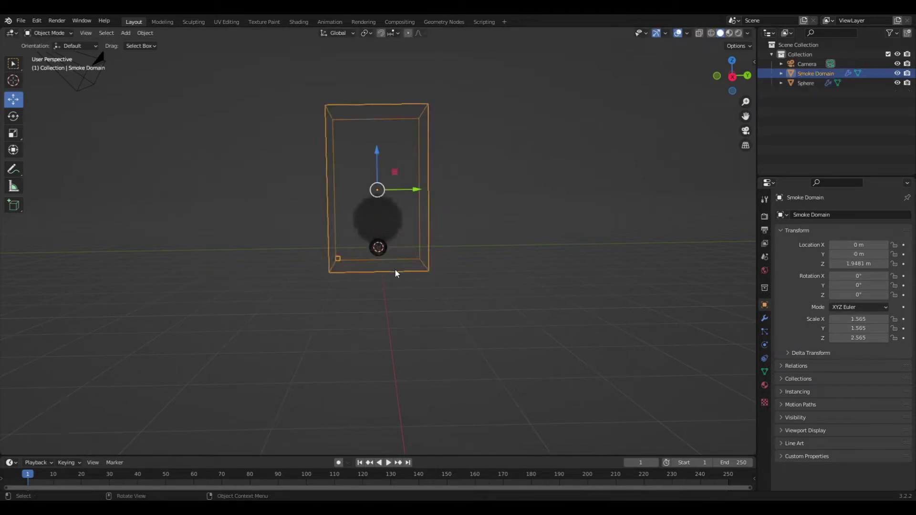
pyautogui.press('s')
pyautogui.click(428, 294)
# - Lower the sphere along Z and show its Physics fluid flow settings
pyautogui.click(385, 250)
pyautogui.press('g')
pyautogui.press('z')
pyautogui.click(447, 299)
pyautogui.click(594, 357)
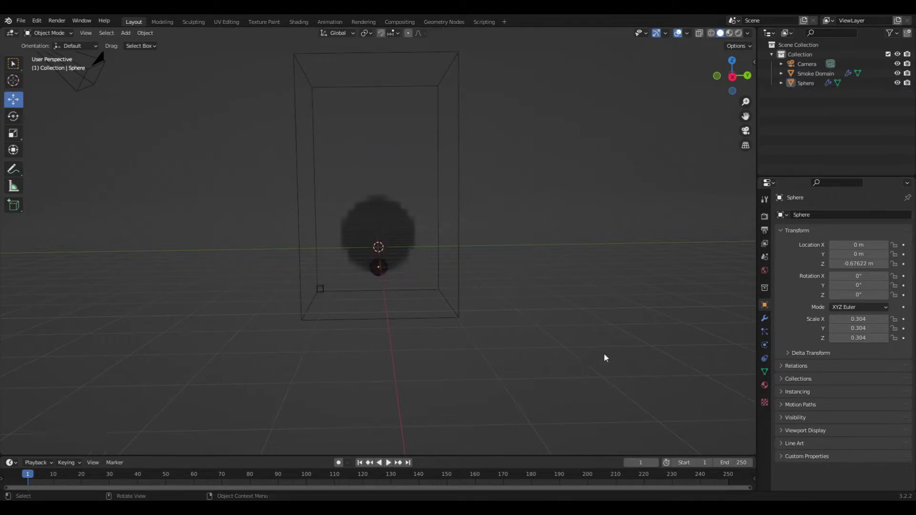
pyautogui.click(379, 269)
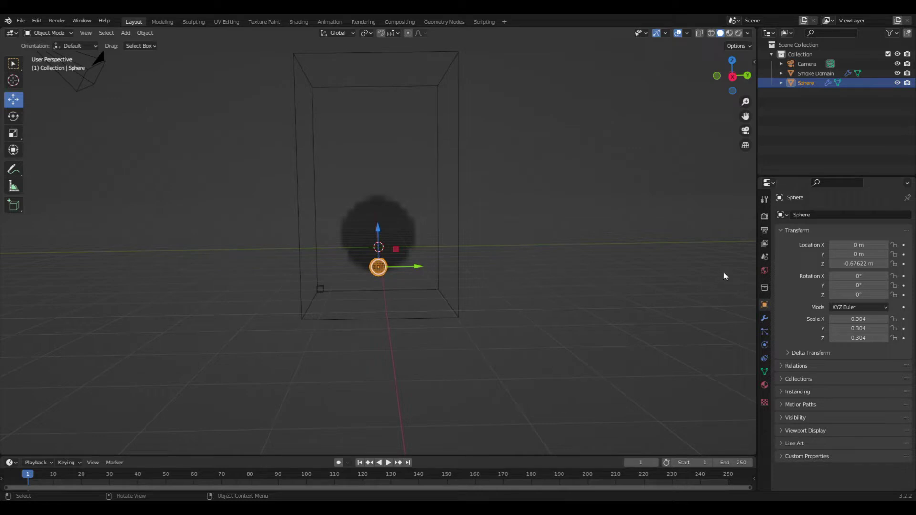
pyautogui.click(765, 345)
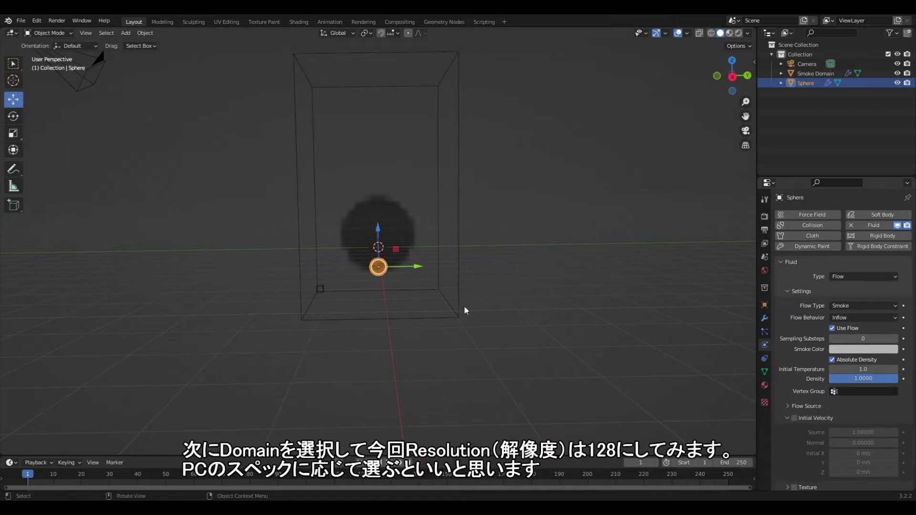
# - Set the smoke domain resolution to 128 and enable Adaptive Domain
pyautogui.click(443, 316)
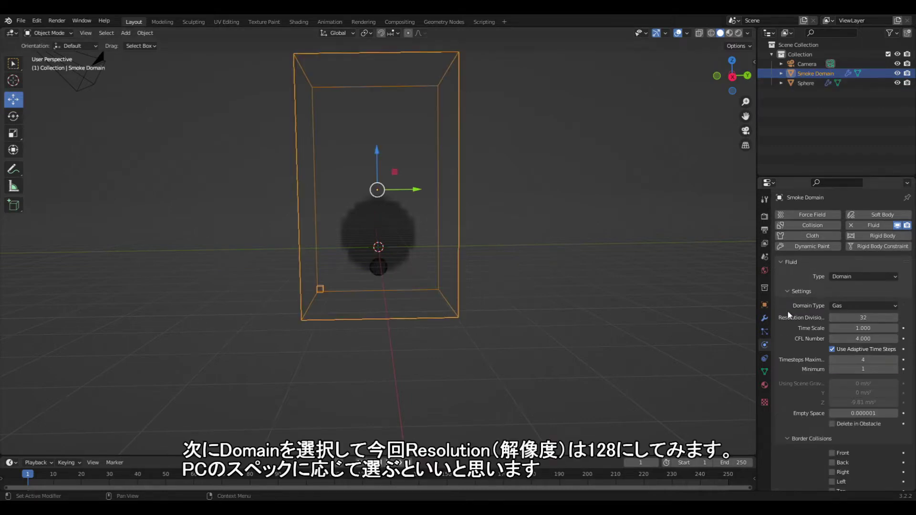
pyautogui.click(864, 318)
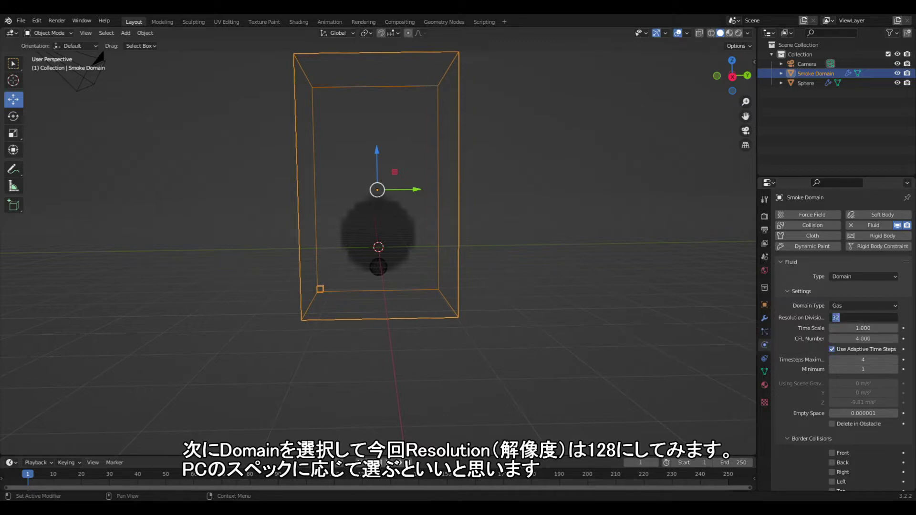
pyautogui.write('128')
pyautogui.press('Return')
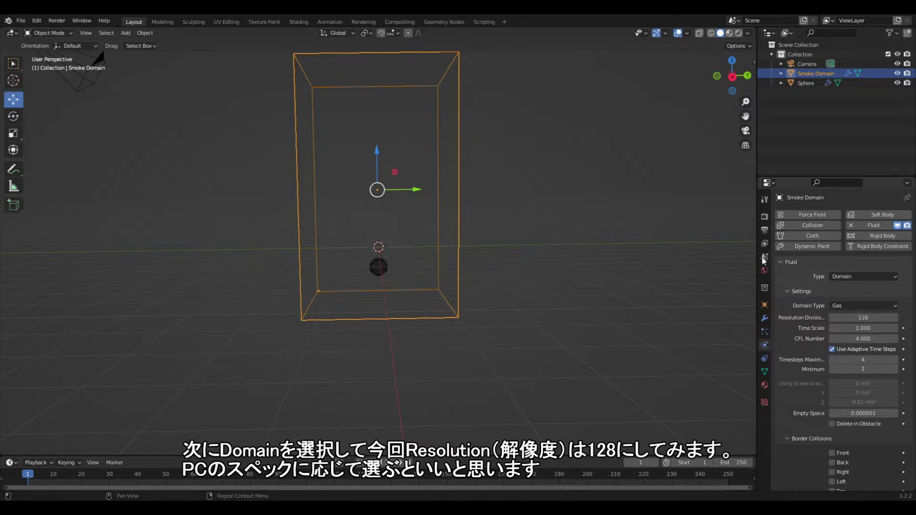
pyautogui.scroll(-4, 791, 364)
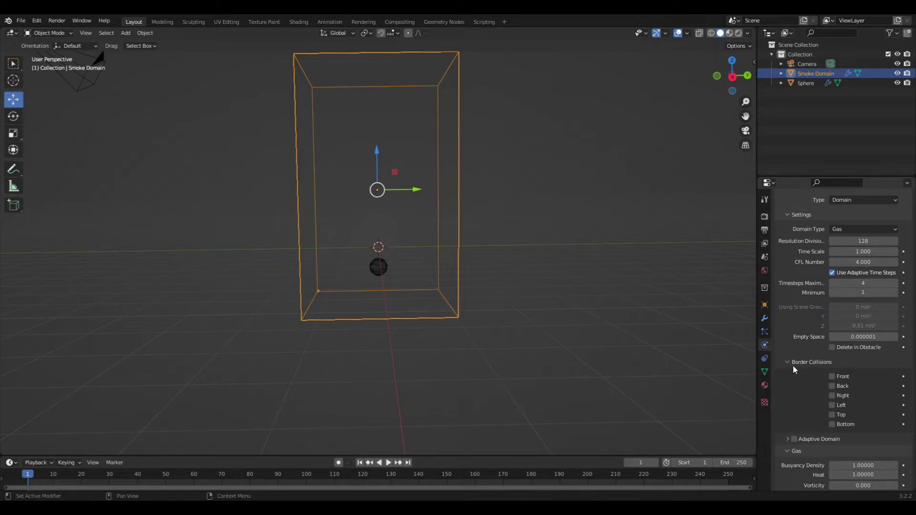
pyautogui.scroll(-3, 793, 367)
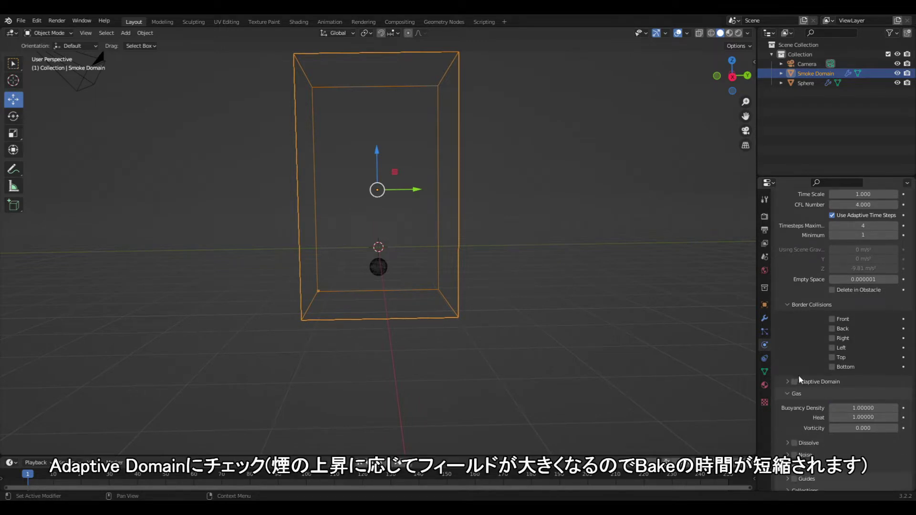
pyautogui.click(795, 382)
# - Set both the cache end frame and the scene end frame to 150
pyautogui.scroll(-4, 815, 390)
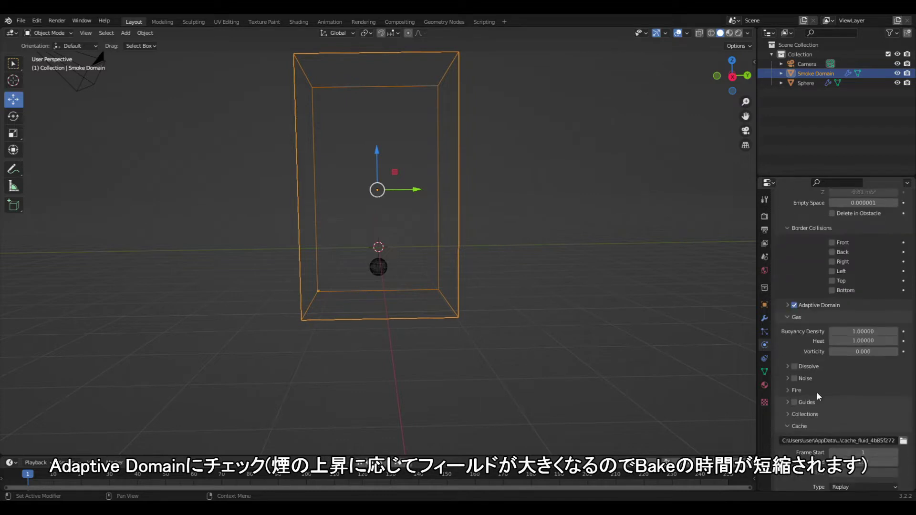
pyautogui.scroll(-2, 819, 393)
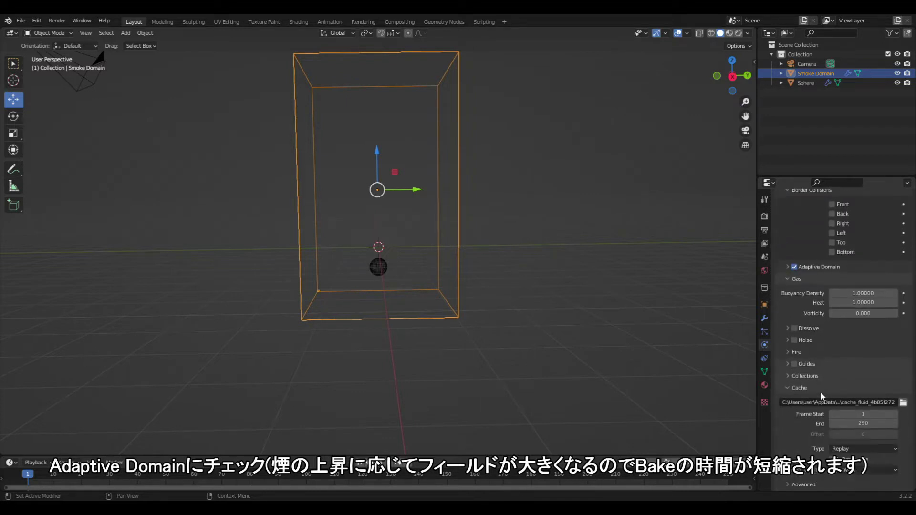
pyautogui.click(867, 429)
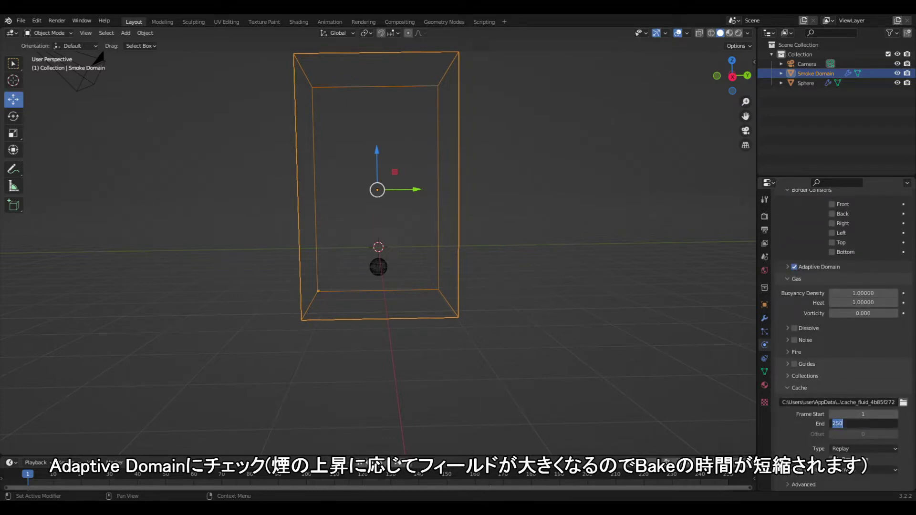
pyautogui.write('150')
pyautogui.press('Return')
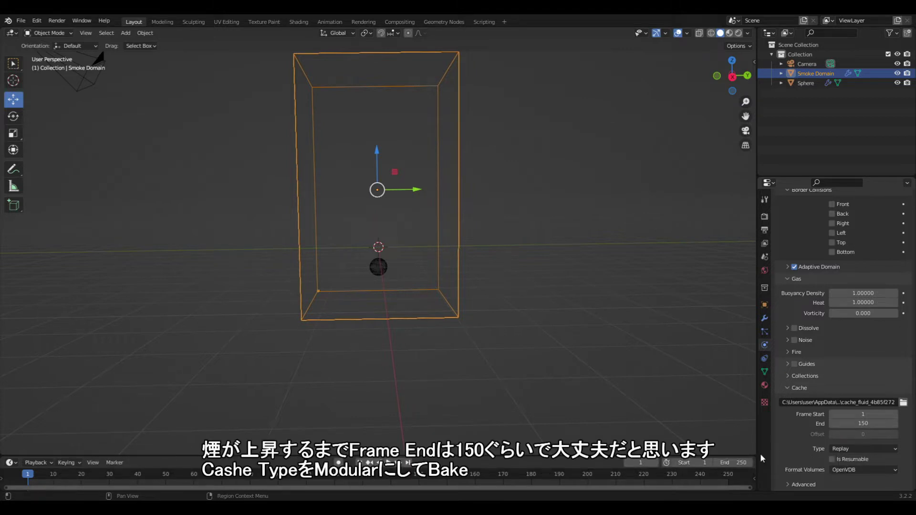
pyautogui.moveTo(739, 457); pyautogui.dragTo(739, 417)
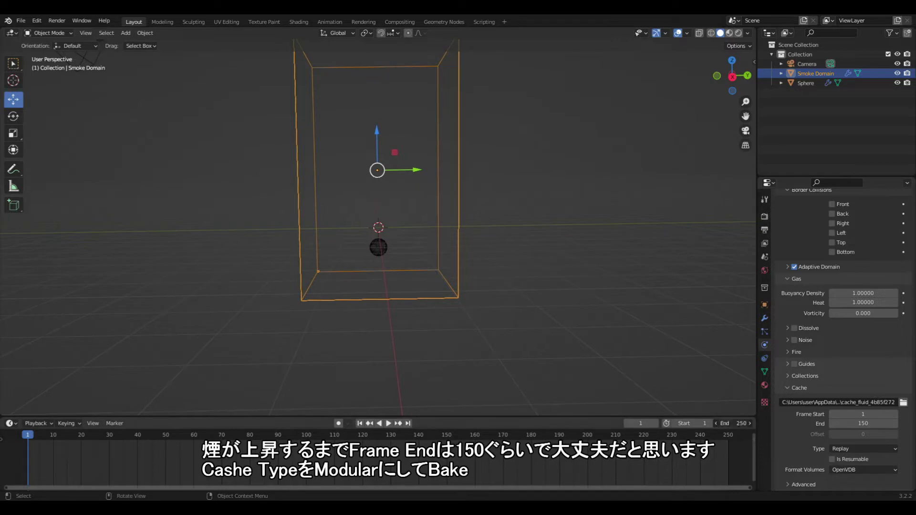
pyautogui.write('150')
pyautogui.press('Return')
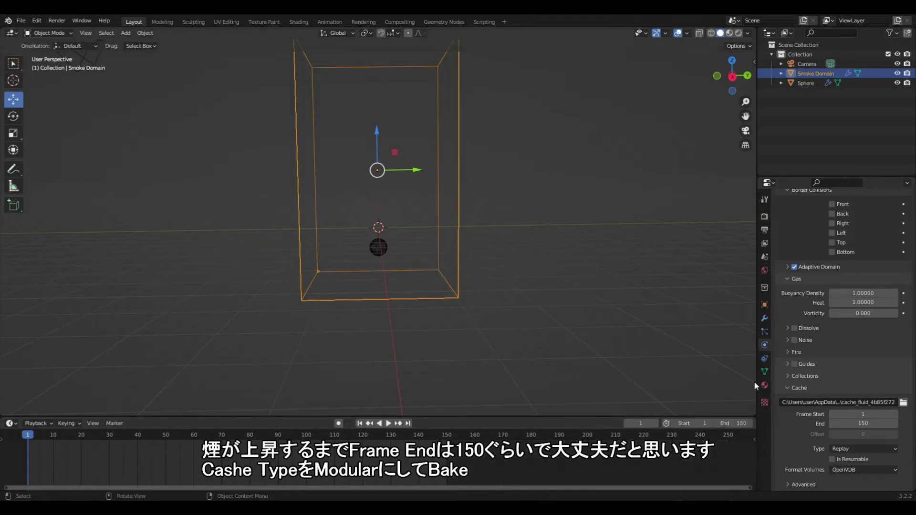
# - Switch the domain cache type to Modular
pyautogui.click(866, 449)
pyautogui.click(842, 428)
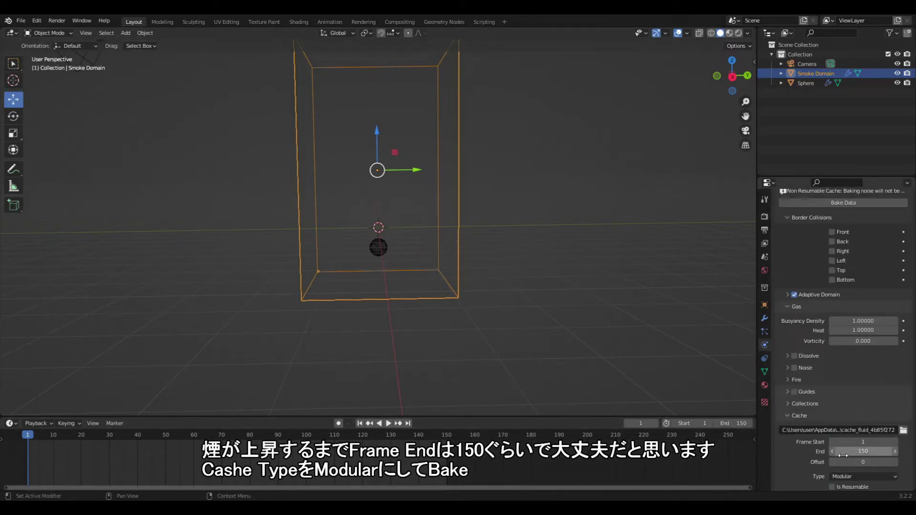
pyautogui.scroll(5, 816, 390)
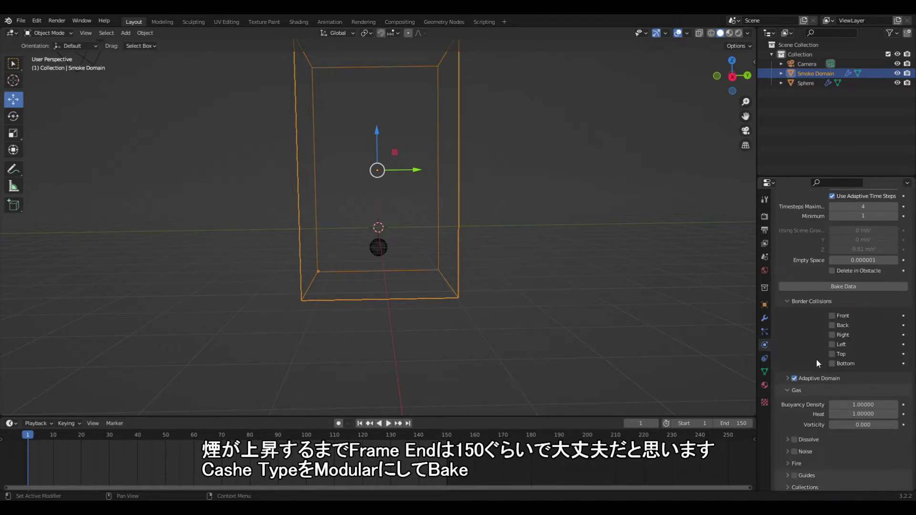
# - Bake the smoke simulation and play back the result
pyautogui.click(815, 285)
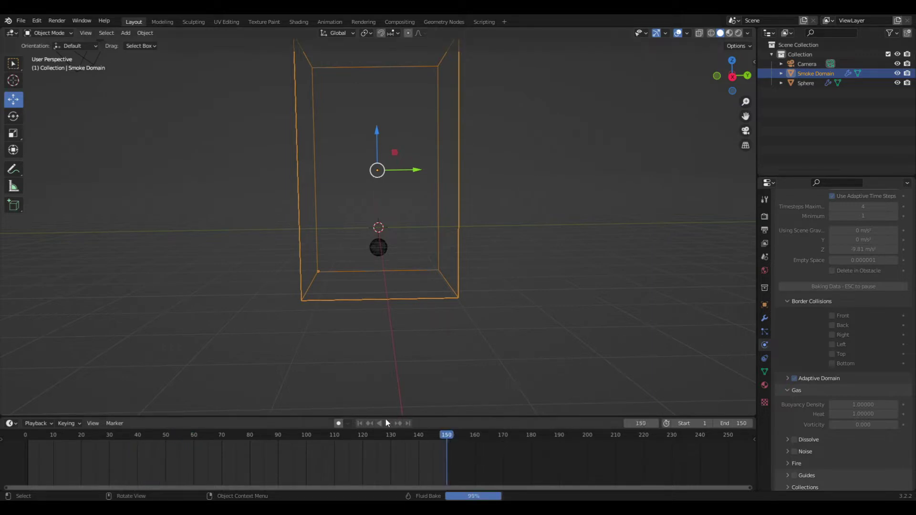
pyautogui.click(387, 423)
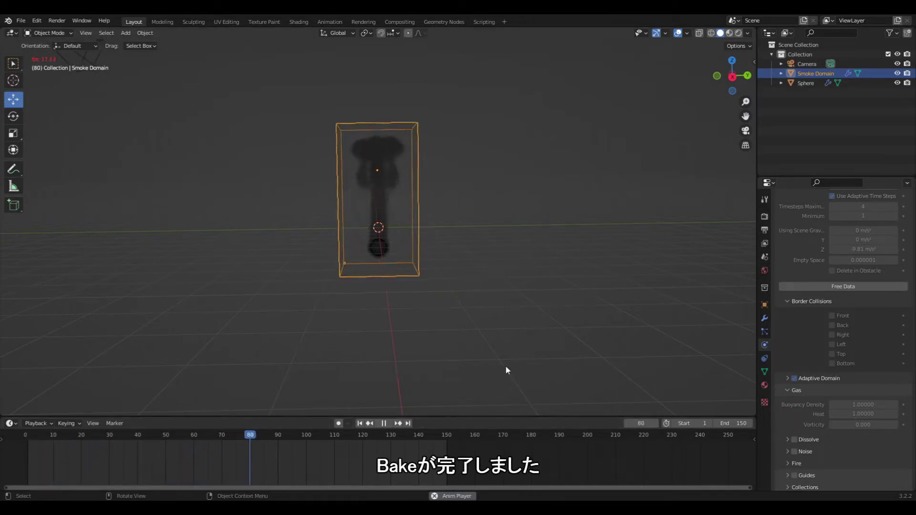
pyautogui.click(383, 424)
# - Replay the smoke animation, then stop it at frame 71
pyautogui.moveTo(519, 219)
pyautogui.keyDown('shift'); pyautogui.mouseDown(button='middle')
pyautogui.moveTo(504, 273)
pyautogui.moveTo(534, 285)
pyautogui.mouseUp(button='middle'); pyautogui.keyUp('shift')
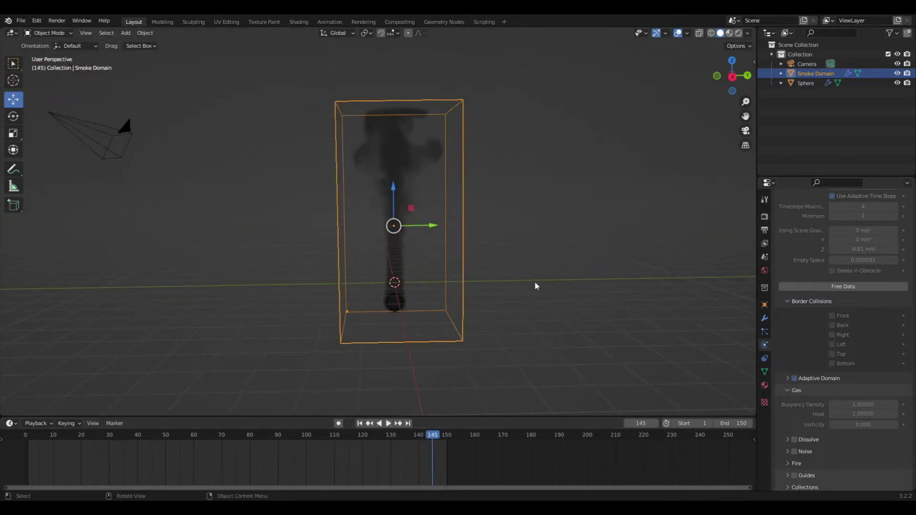
pyautogui.click(389, 424)
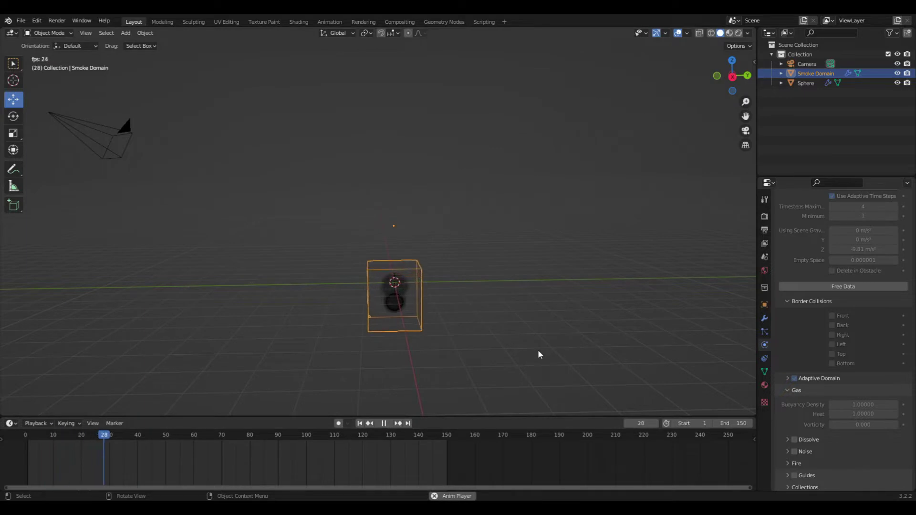
pyautogui.press('space')
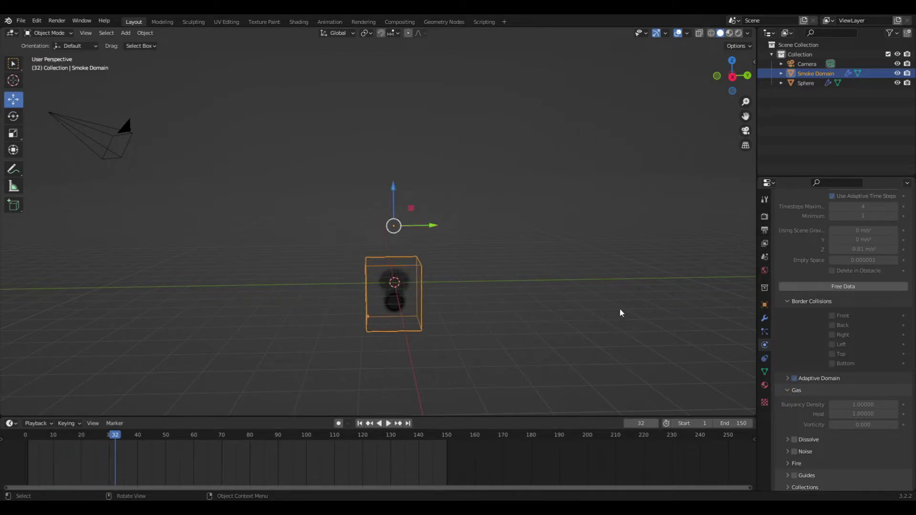
pyautogui.click(225, 434)
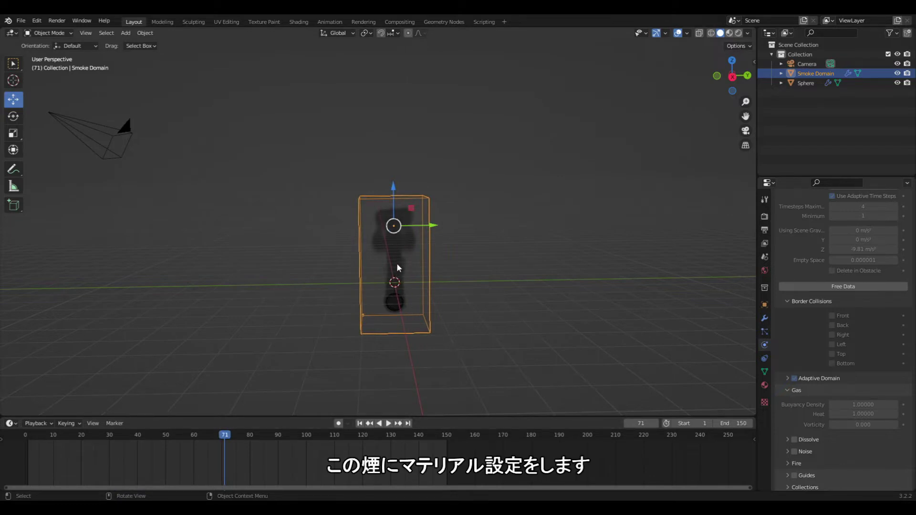
# - In Shading, mix a new Emission shader with the Principled Volume and preview rendered
pyautogui.click(305, 22)
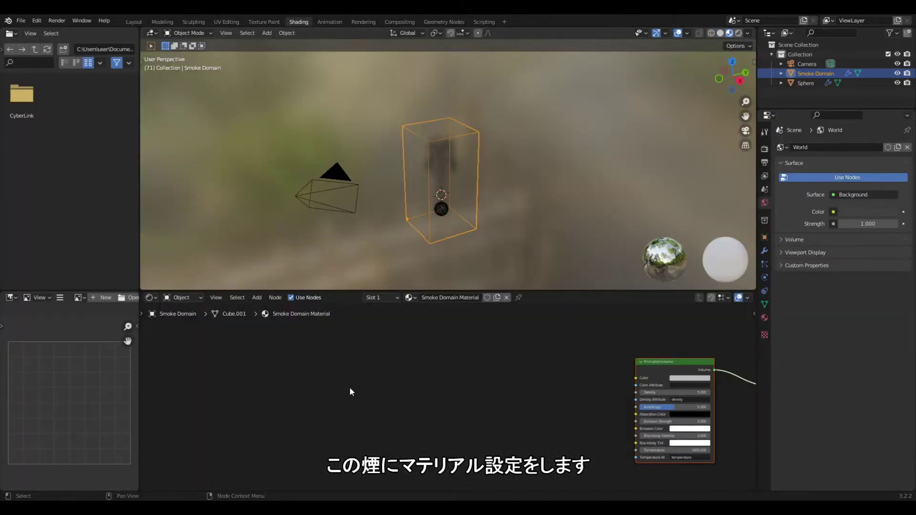
pyautogui.moveTo(533, 387)
pyautogui.mouseDown(button='middle')
pyautogui.moveTo(385, 364)
pyautogui.moveTo(407, 352)
pyautogui.mouseUp(button='middle')
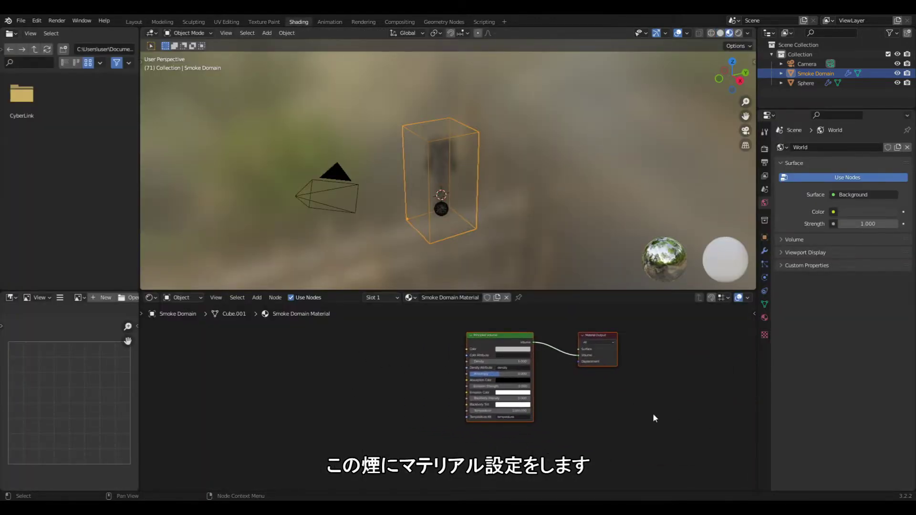
pyautogui.moveTo(634, 416); pyautogui.dragTo(602, 420, button='middle')
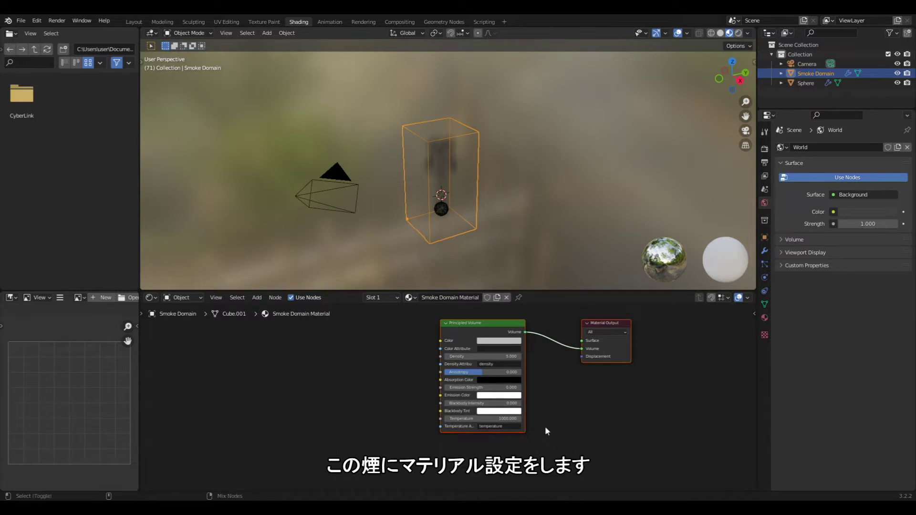
pyautogui.hotkey('shift', 'a')
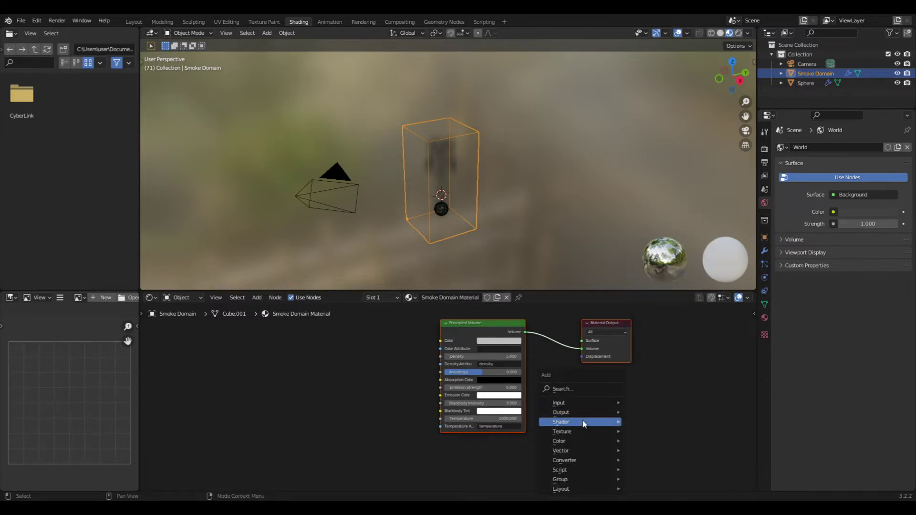
pyautogui.moveTo(580, 422)
pyautogui.click(649, 296)
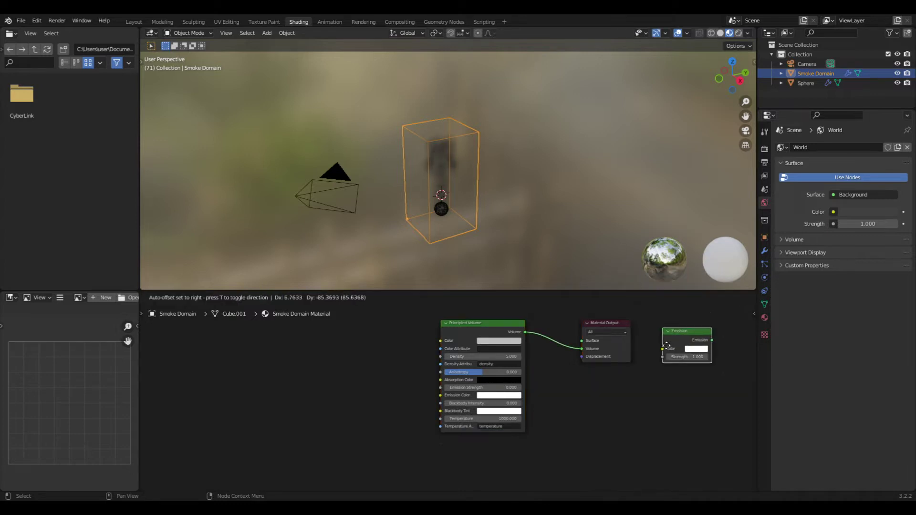
pyautogui.click(544, 453)
pyautogui.keyDown('ctrl'); pyautogui.keyDown('shift'); pyautogui.moveTo(494, 391); pyautogui.dragTo(544, 454, button='right'); pyautogui.keyUp('shift'); pyautogui.keyUp('ctrl')
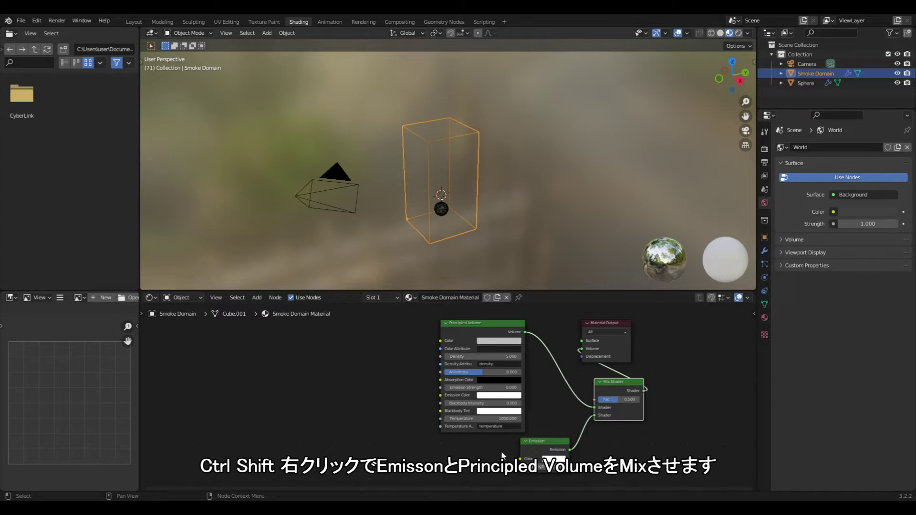
pyautogui.rightClick(260, 432)
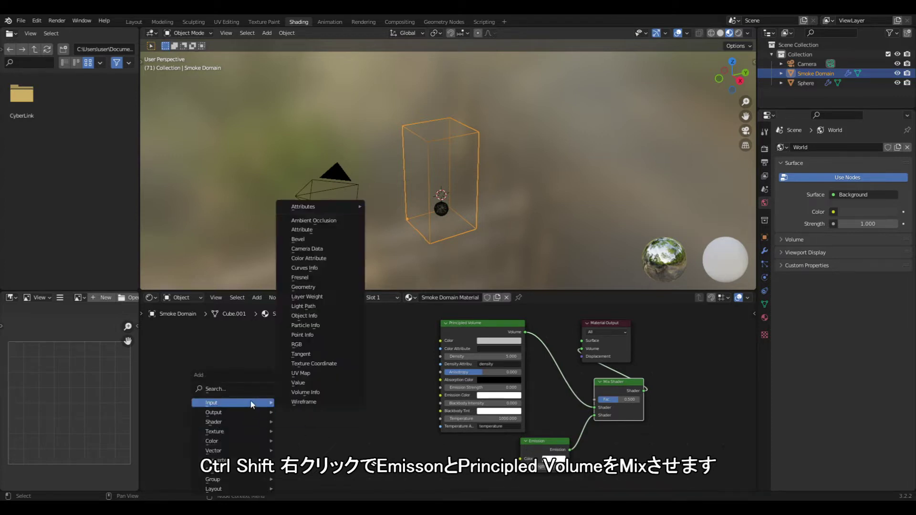
pyautogui.click(739, 33)
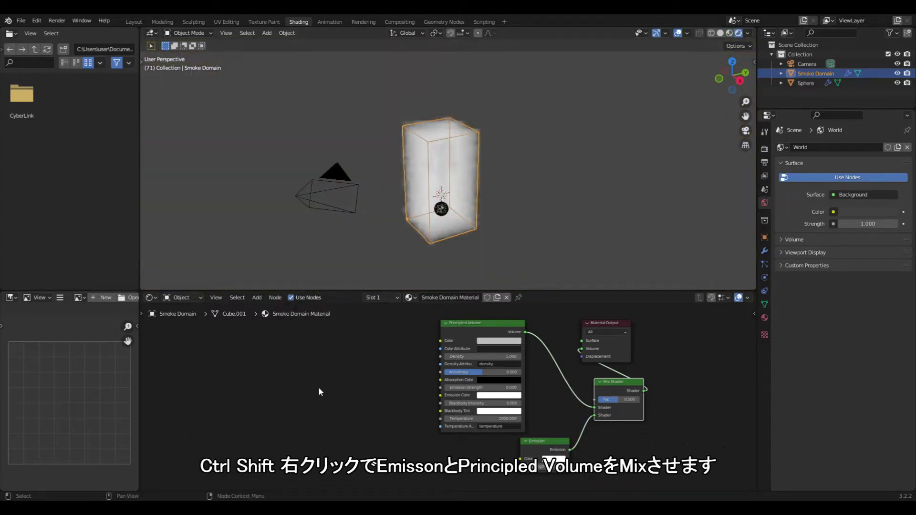
# - Add an Attribute node feeding the Emission colour
pyautogui.hotkey('shift', 'a')
pyautogui.moveTo(256, 362)
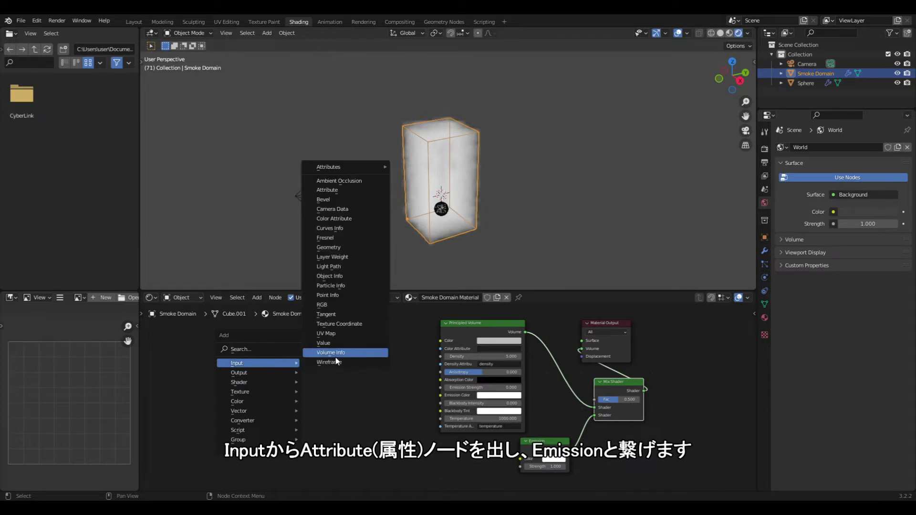
pyautogui.click(342, 194)
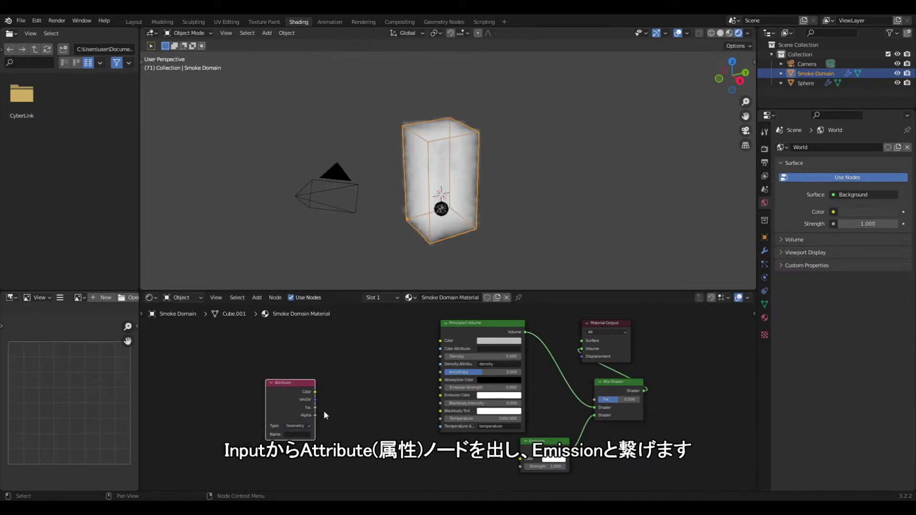
pyautogui.moveTo(315, 392); pyautogui.dragTo(520, 459)
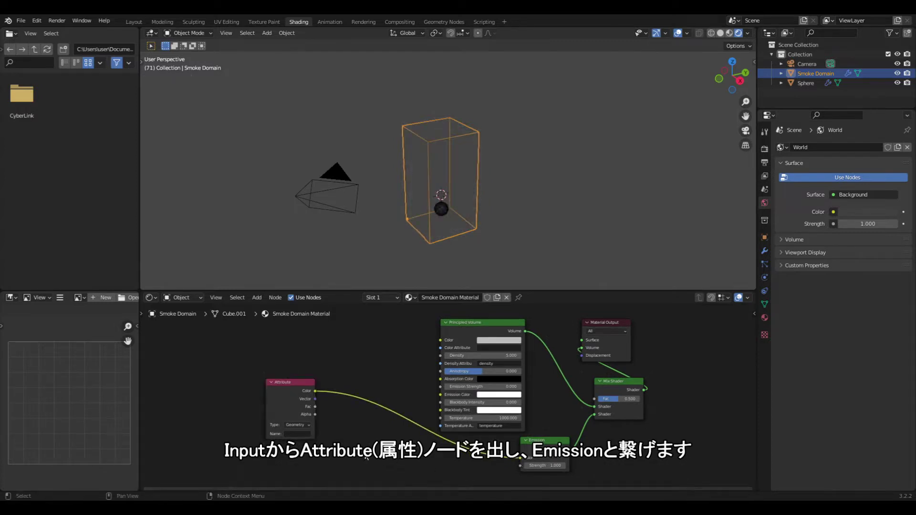
pyautogui.moveTo(287, 392); pyautogui.dragTo(280, 406)
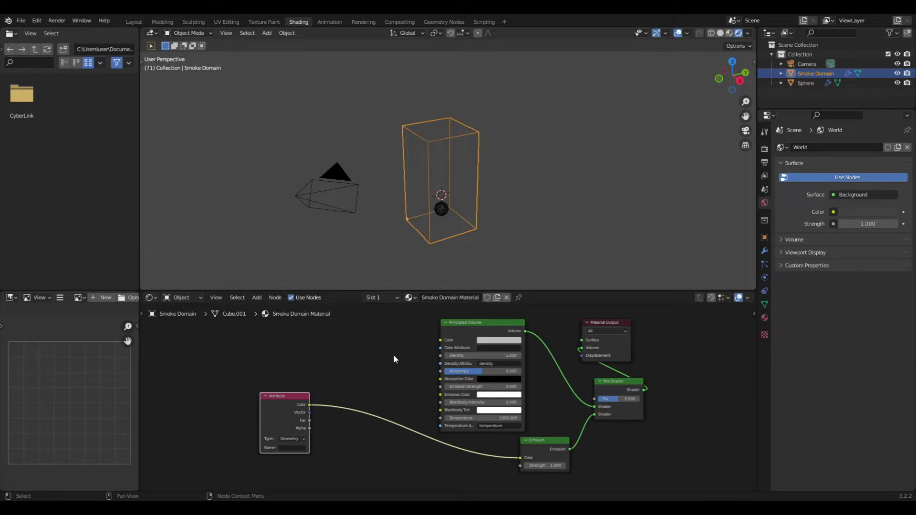
# - Insert a ColorRamp between Attribute and Emission and tidy the node layout
pyautogui.hotkey('shift', 'a')
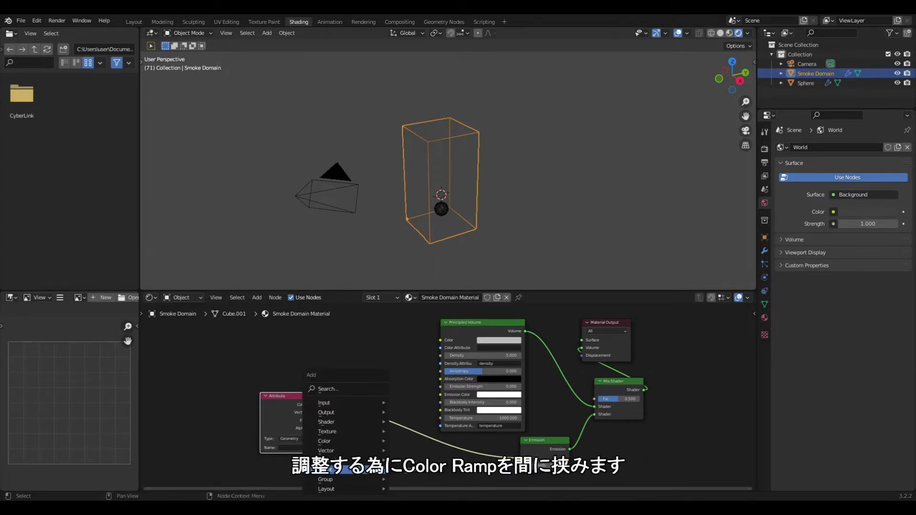
pyautogui.moveTo(337, 460)
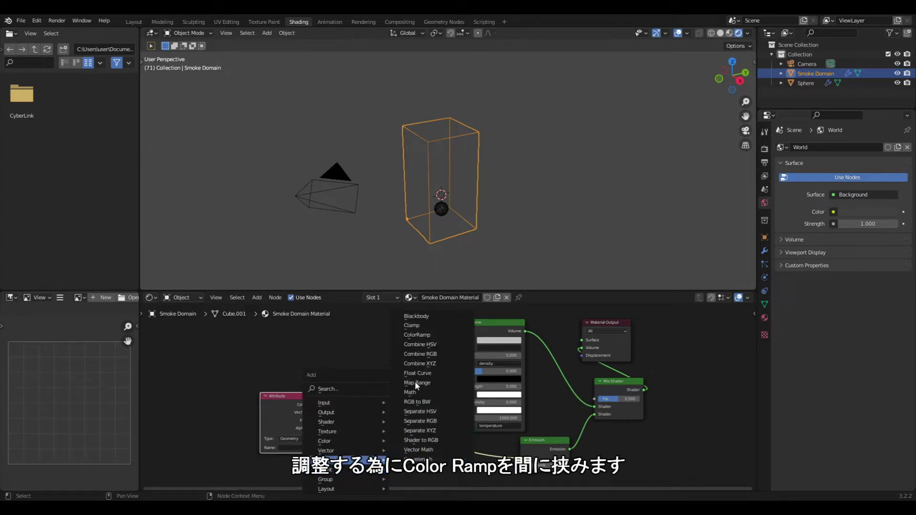
pyautogui.click(416, 335)
pyautogui.click(328, 378)
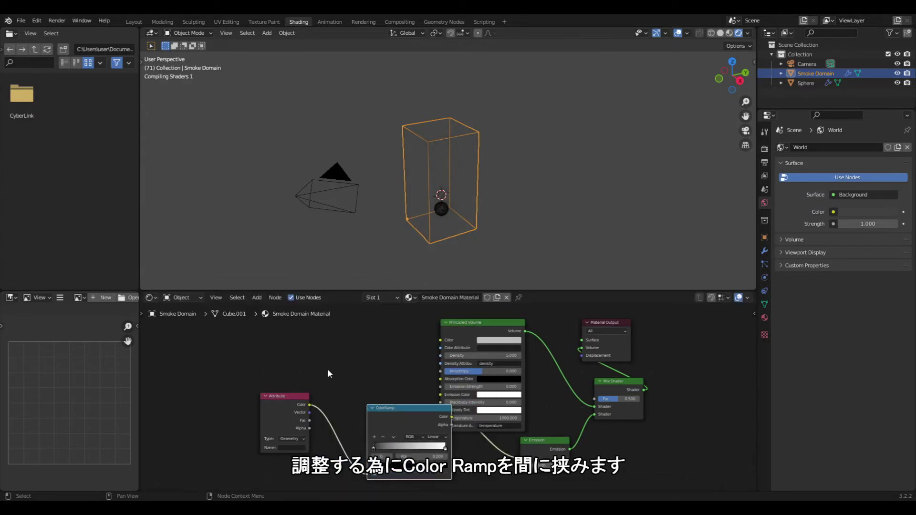
pyautogui.moveTo(466, 328); pyautogui.dragTo(430, 312)
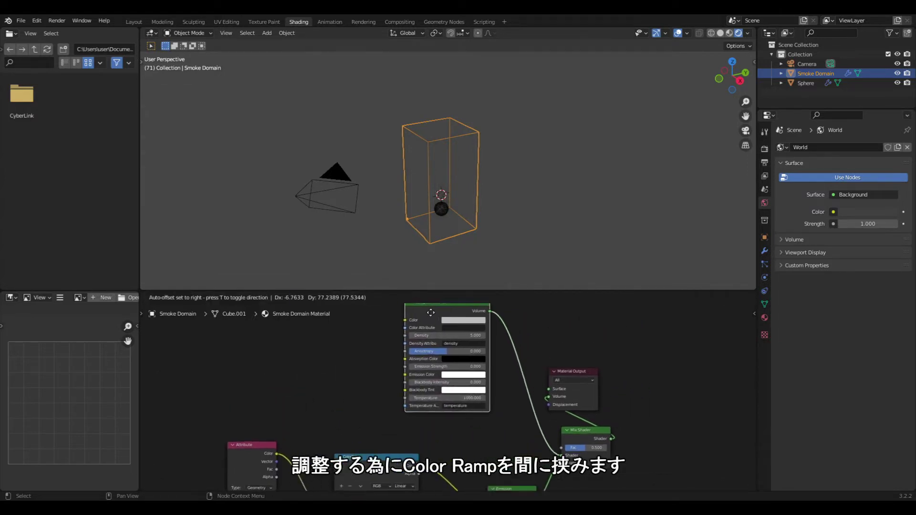
pyautogui.moveTo(430, 313); pyautogui.dragTo(430, 365)
pyautogui.scroll(-2, 639, 405)
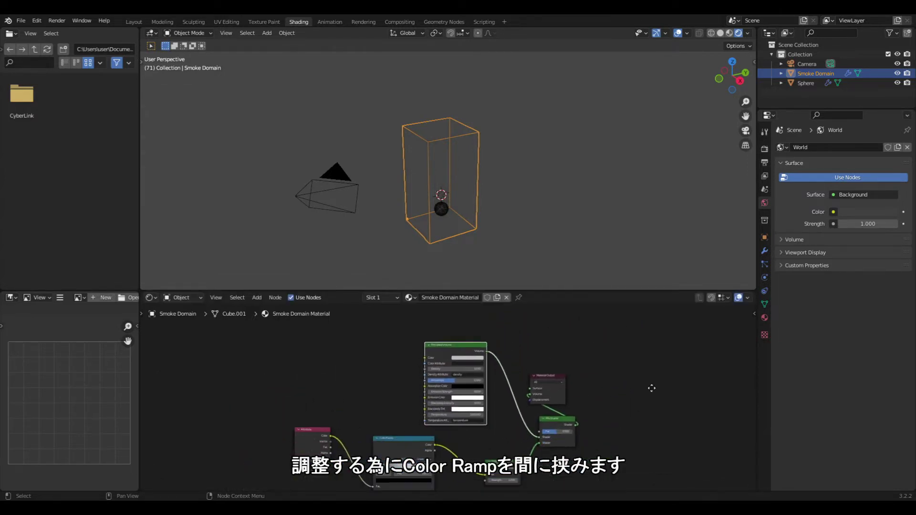
pyautogui.moveTo(652, 388); pyautogui.dragTo(657, 370, button='middle')
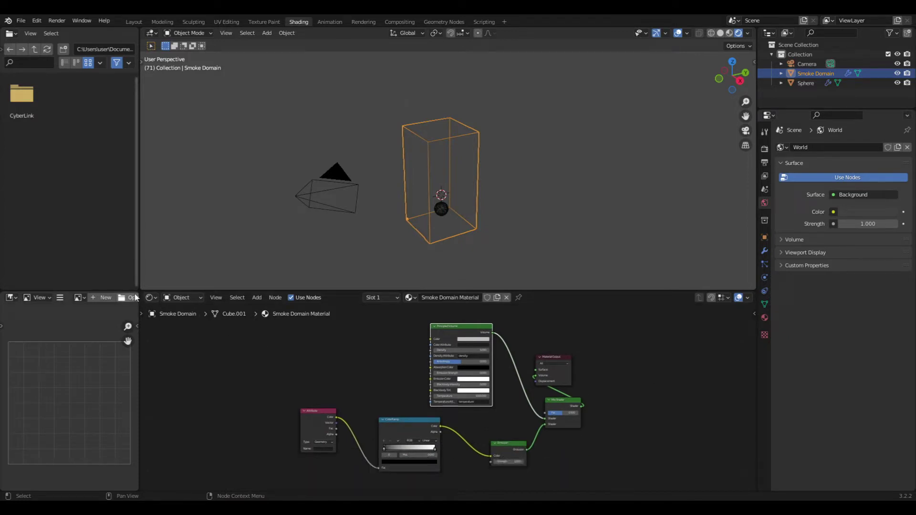
# - Replace the left File Browser with a widened Shader Editor showing the material nodes
pyautogui.moveTo(139, 297); pyautogui.dragTo(80, 55)
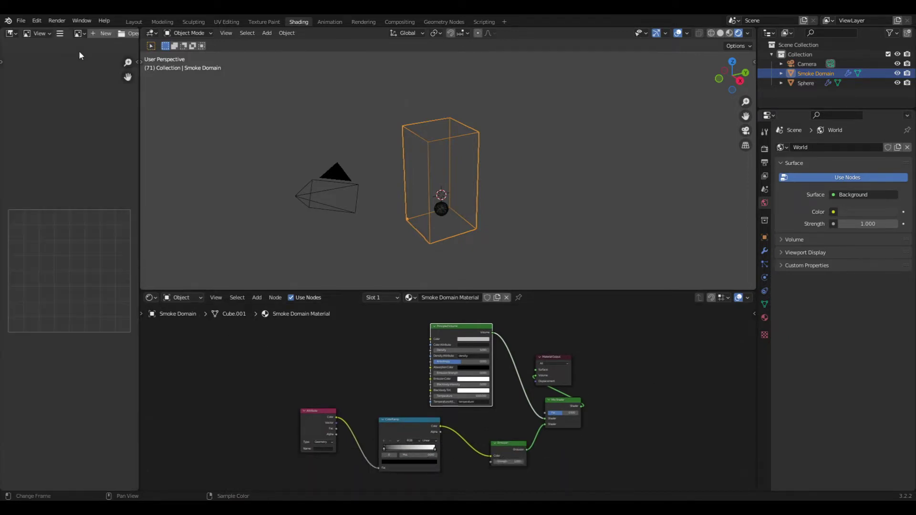
pyautogui.click(12, 34)
pyautogui.click(53, 125)
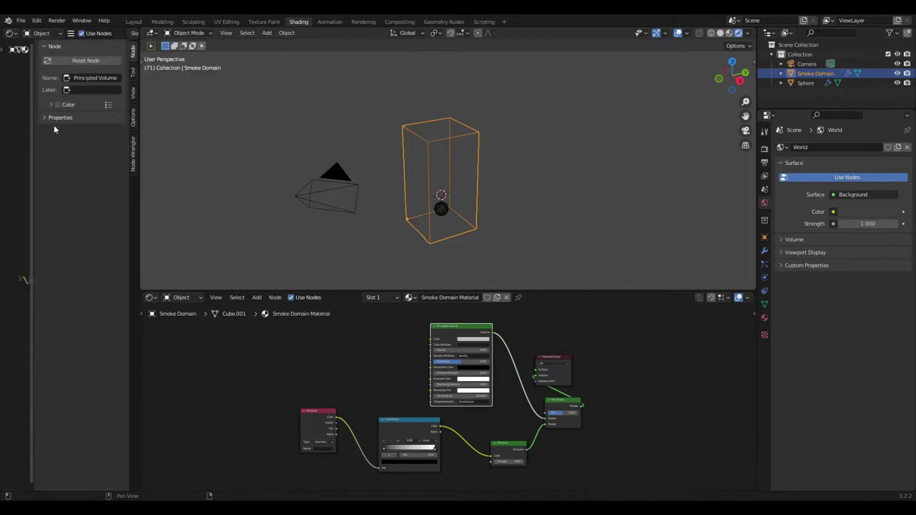
pyautogui.moveTo(143, 183); pyautogui.dragTo(232, 191)
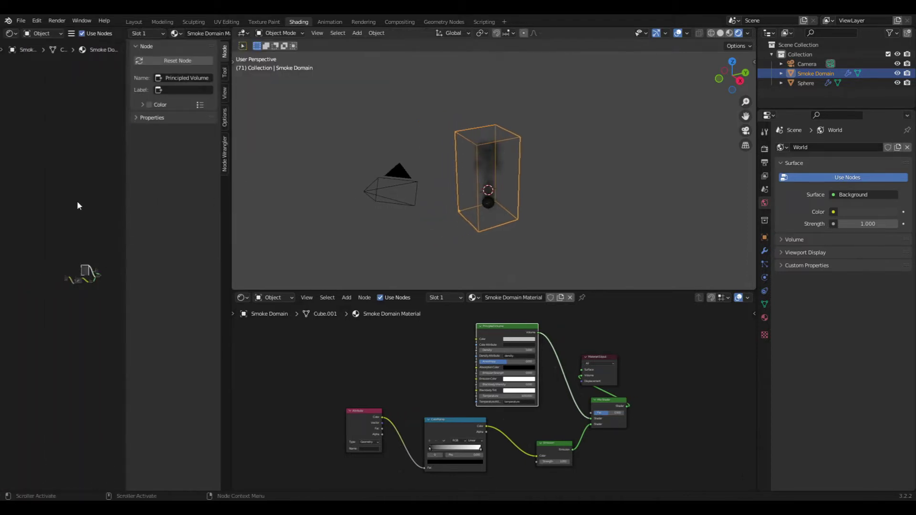
pyautogui.press('n')
pyautogui.scroll(2, 91, 302)
pyautogui.moveTo(91, 303); pyautogui.dragTo(19, 215, button='middle')
pyautogui.scroll(3, 73, 270)
pyautogui.scroll(1, 75, 269)
pyautogui.scroll(1, 75, 268)
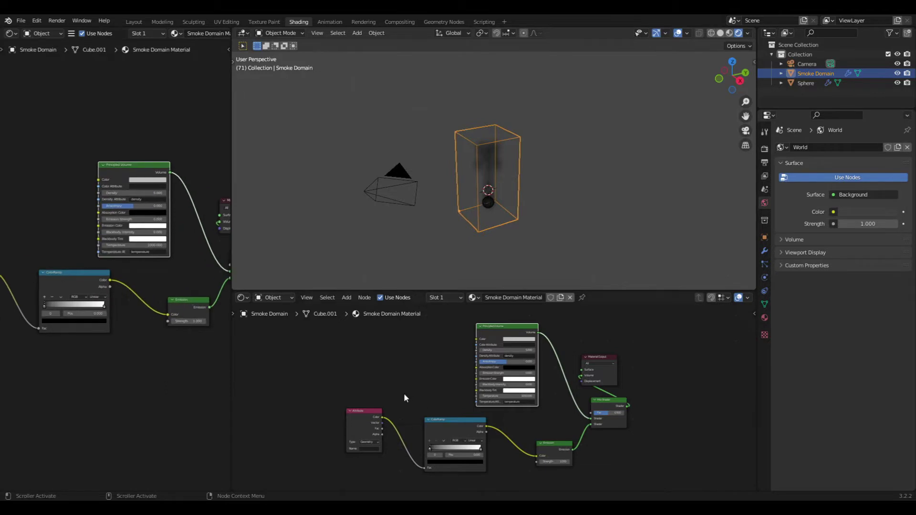
# - Make the bottom area a short Timeline and enlarge the viewport on the smoke domain
pyautogui.hotkey('shift', 'F12')
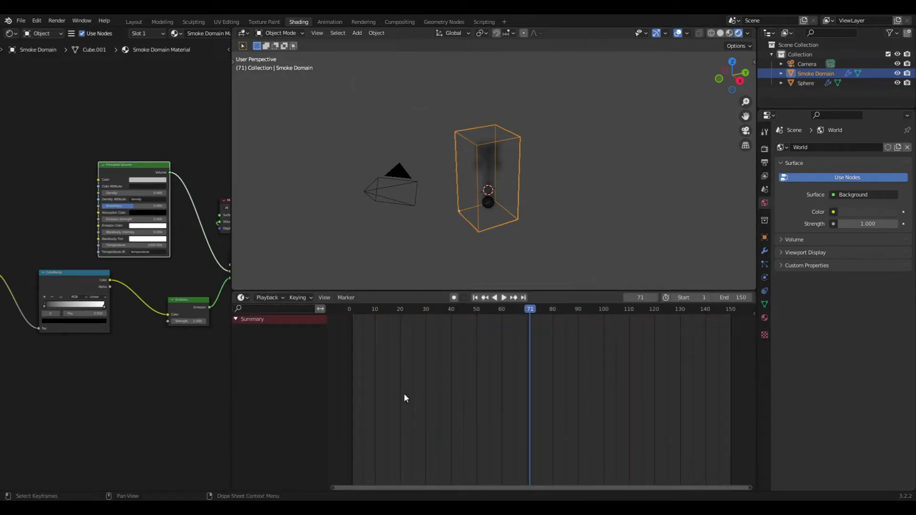
pyautogui.moveTo(439, 290); pyautogui.dragTo(439, 402)
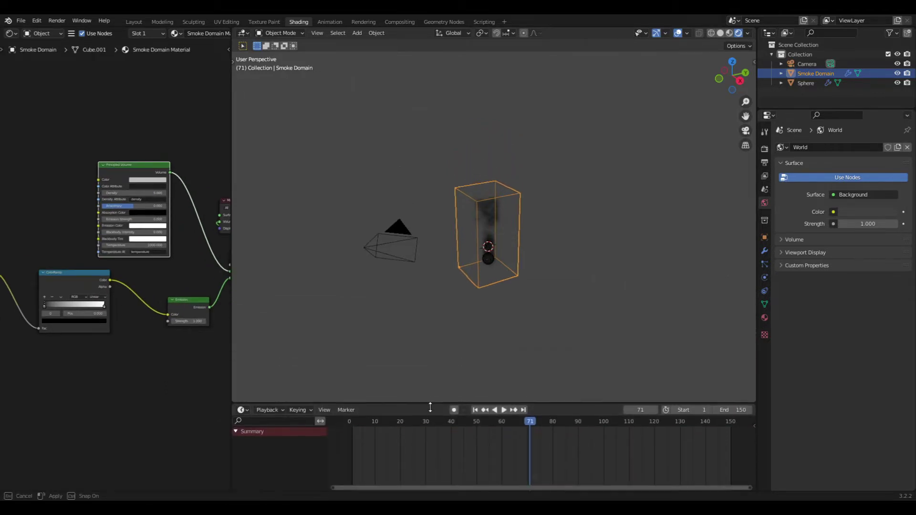
pyautogui.scroll(2, 551, 305)
pyautogui.moveTo(547, 310); pyautogui.dragTo(534, 290, button='middle')
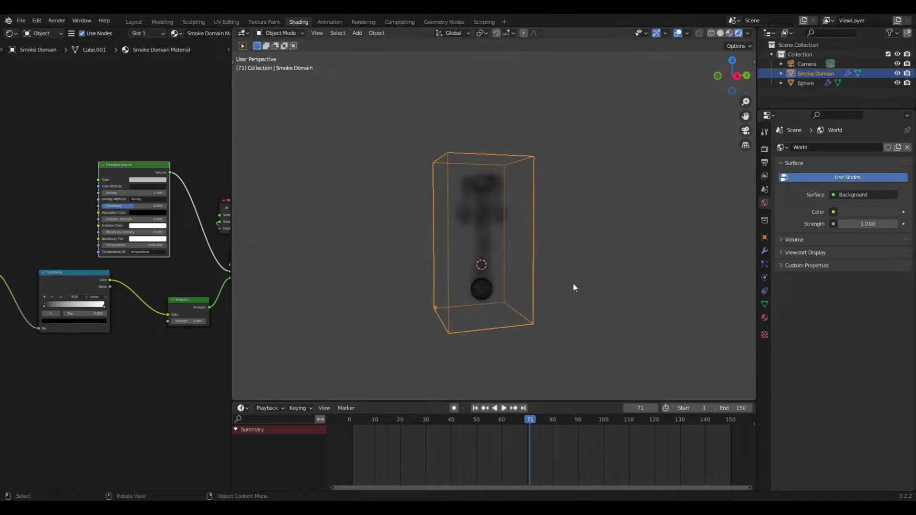
pyautogui.scroll(-2, 128, 380)
pyautogui.moveTo(59, 301); pyautogui.dragTo(108, 300, button='middle')
pyautogui.moveTo(160, 334); pyautogui.dragTo(122, 338, button='middle')
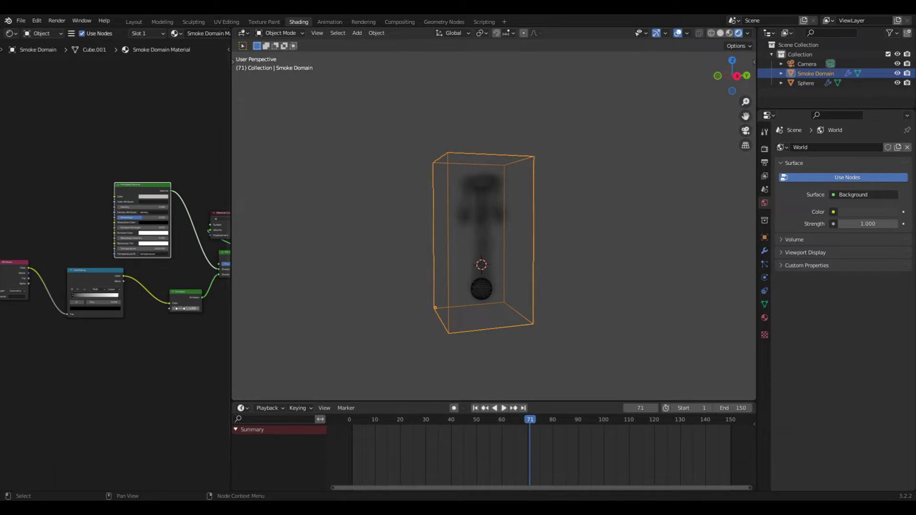
pyautogui.click(764, 148)
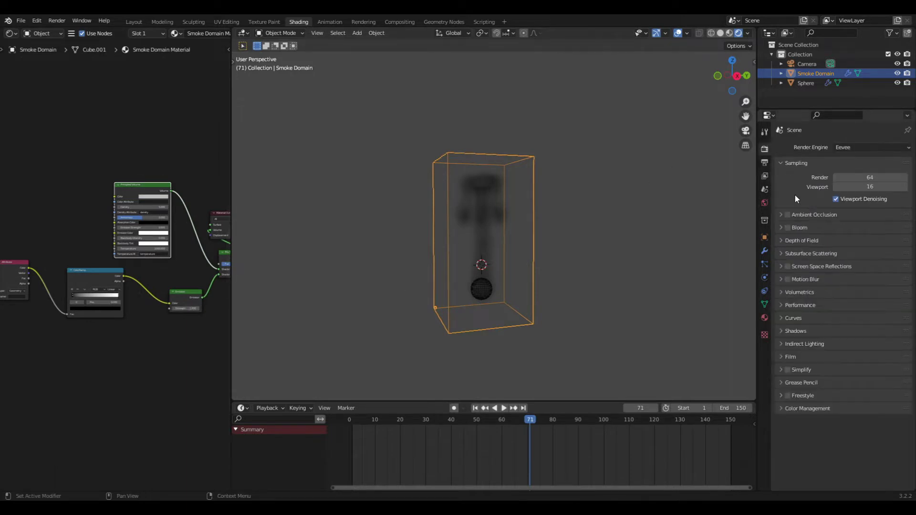
# - Set the world background colour Value to 0 for black
pyautogui.moveTo(408, 367); pyautogui.dragTo(420, 363, button='middle')
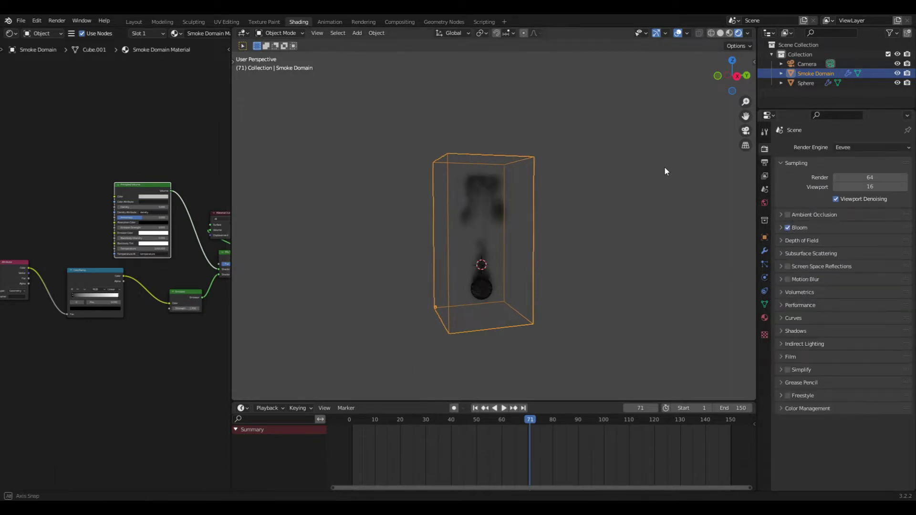
pyautogui.click(765, 203)
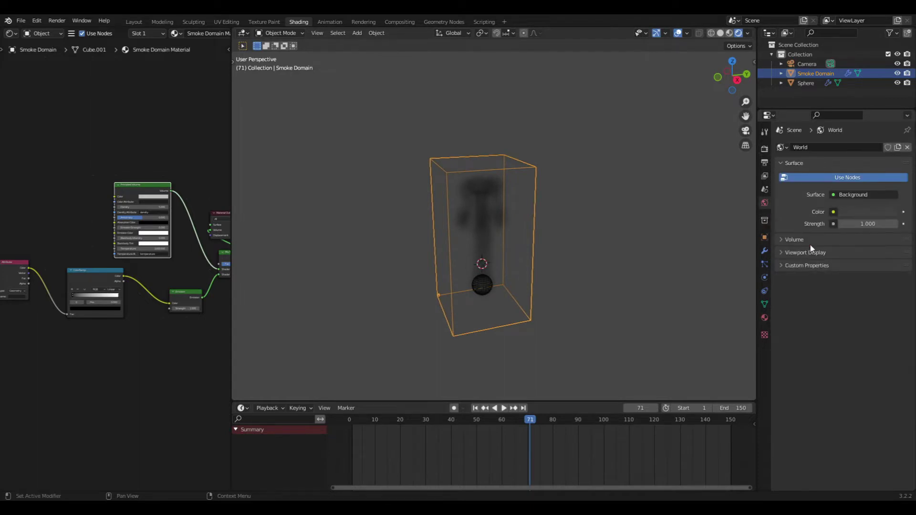
pyautogui.click(879, 212)
pyautogui.moveTo(849, 188); pyautogui.dragTo(821, 188)
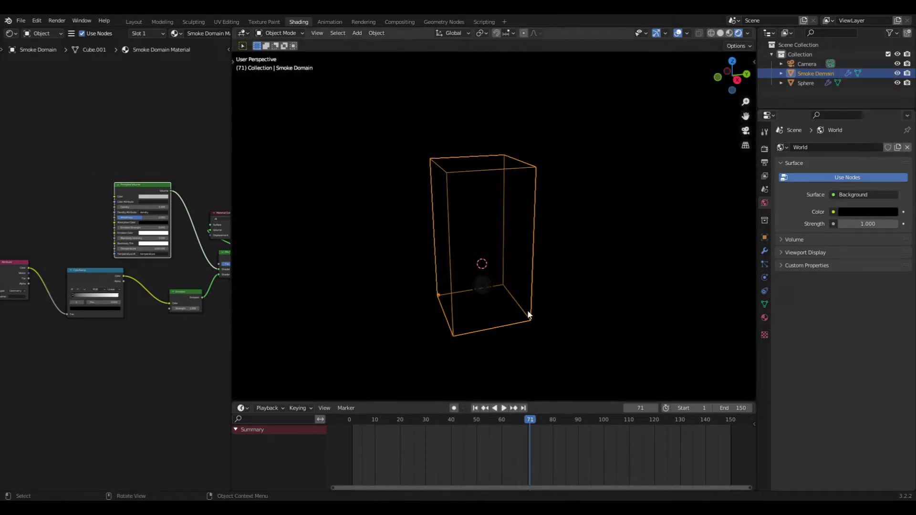
# - Return to frame 58 and bring the Attribute and ColorRamp nodes into view
pyautogui.click(439, 421)
pyautogui.click(497, 425)
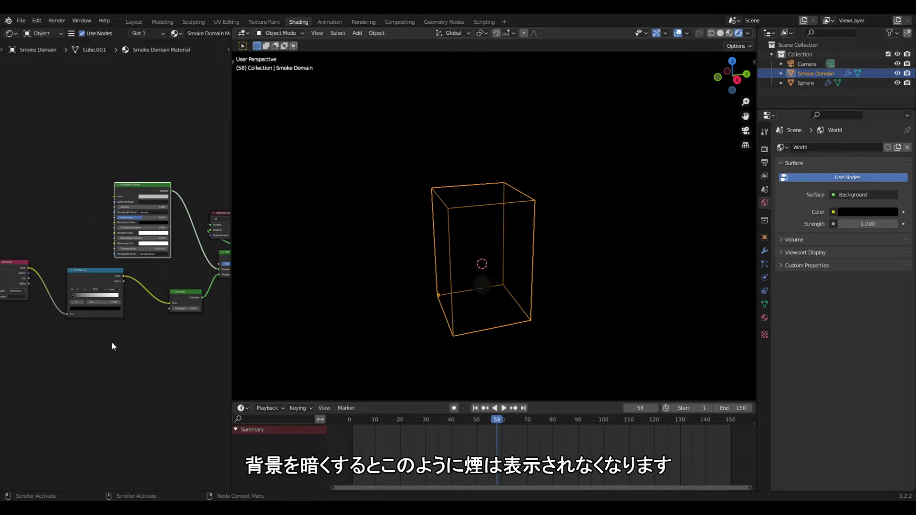
pyautogui.scroll(2, 117, 329)
pyautogui.scroll(1, 123, 303)
pyautogui.scroll(1, 122, 295)
pyautogui.moveTo(94, 329); pyautogui.dragTo(101, 314, button='middle')
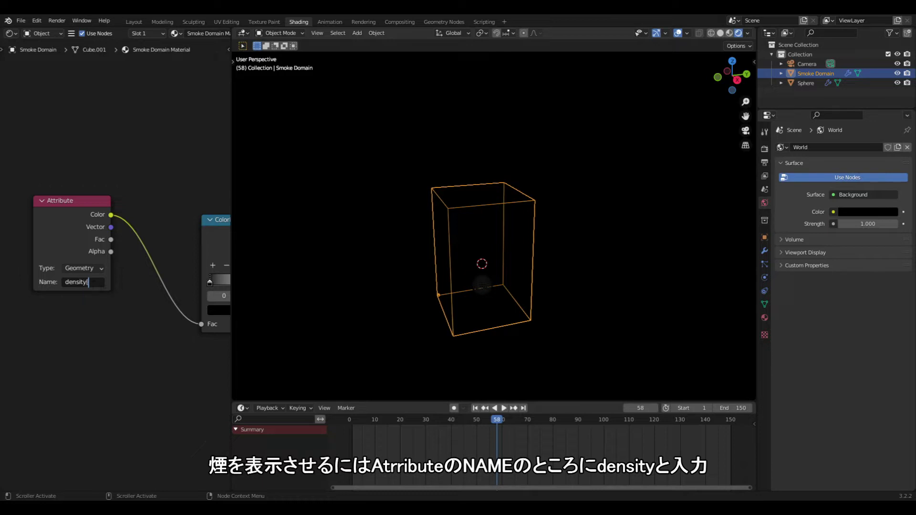
# - Enter 'density' as the Attribute name and scrub to a frame showing the white plume
pyautogui.press('Return')
pyautogui.moveTo(491, 427)
pyautogui.mouseDown()
pyautogui.moveTo(464, 427)
pyautogui.moveTo(568, 419)
pyautogui.mouseUp()
pyautogui.click(485, 409)
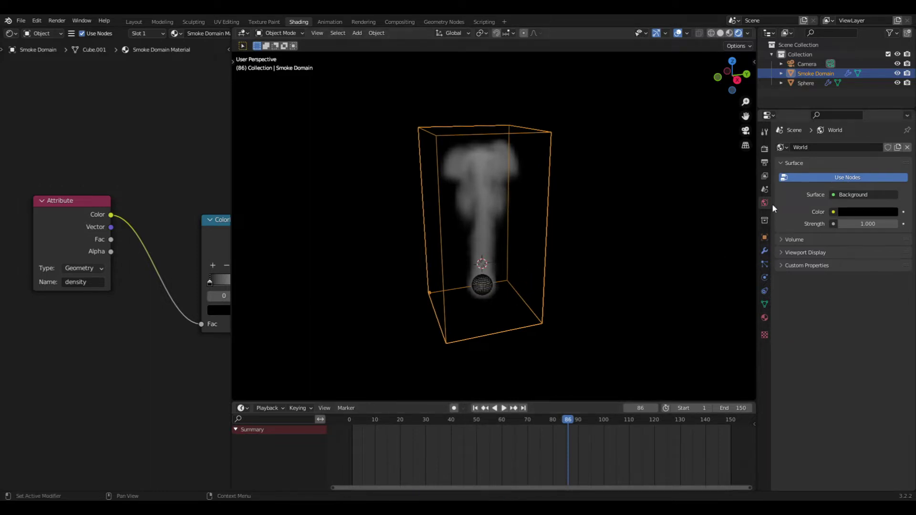
# - Change the Eevee Volumetrics tile size from 8 px to 2 px
pyautogui.click(765, 149)
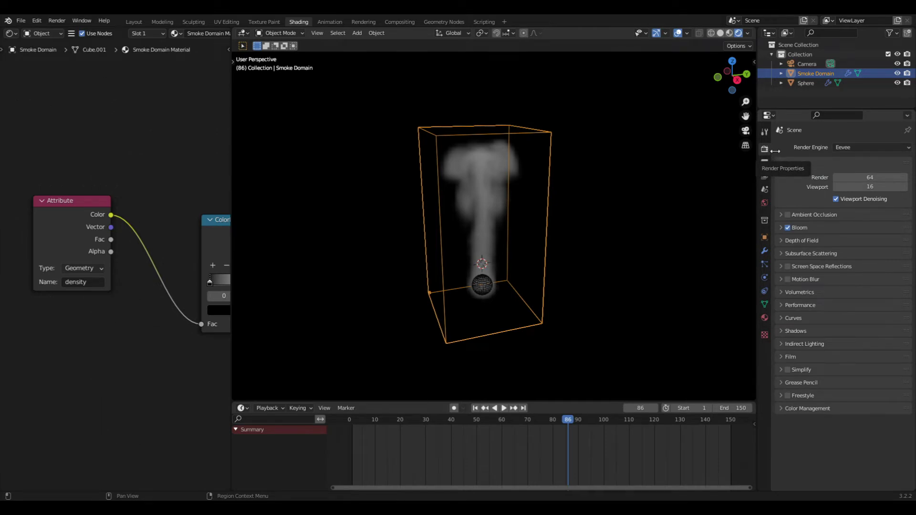
pyautogui.click(777, 291)
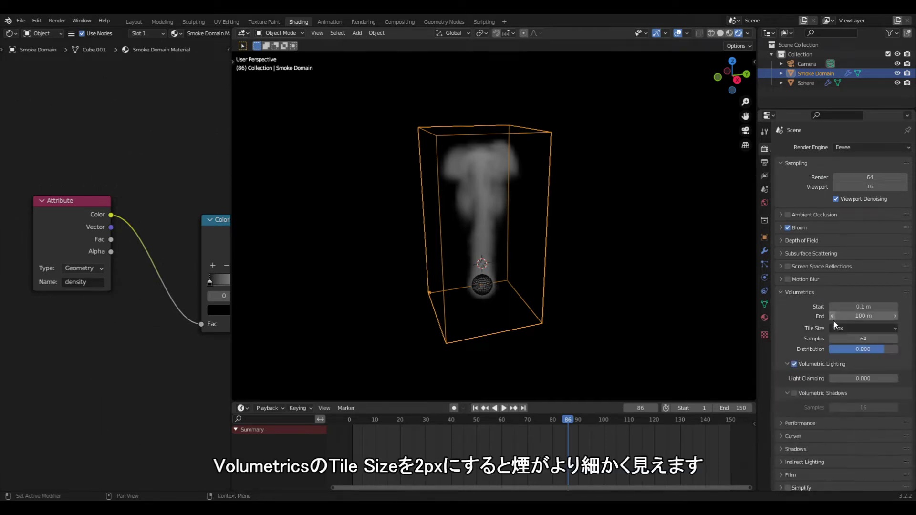
pyautogui.click(856, 329)
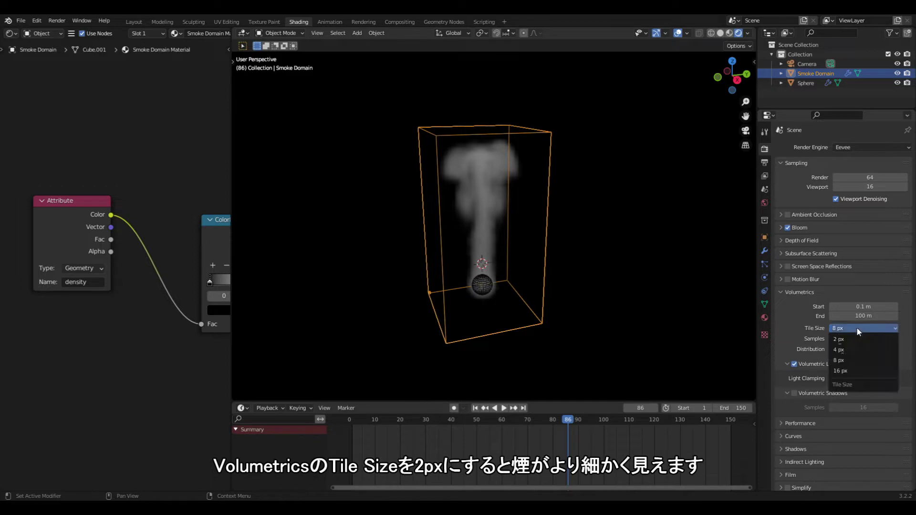
pyautogui.scroll(3, 520, 265)
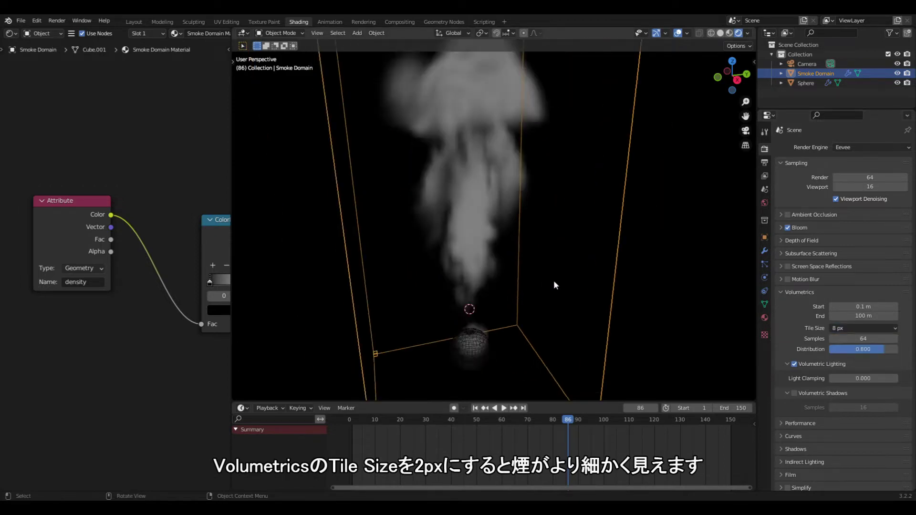
pyautogui.scroll(-3, 553, 285)
pyautogui.moveTo(535, 245); pyautogui.dragTo(560, 266, button='middle')
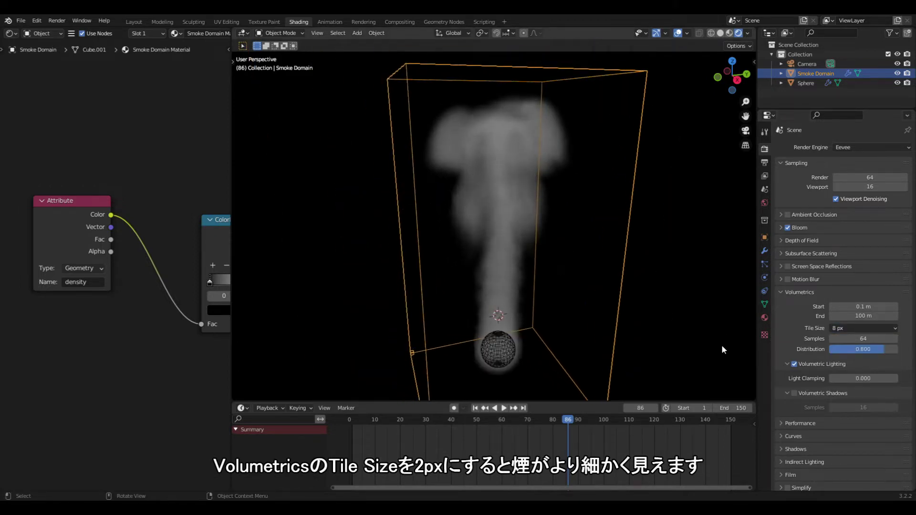
pyautogui.click(851, 328)
pyautogui.click(849, 342)
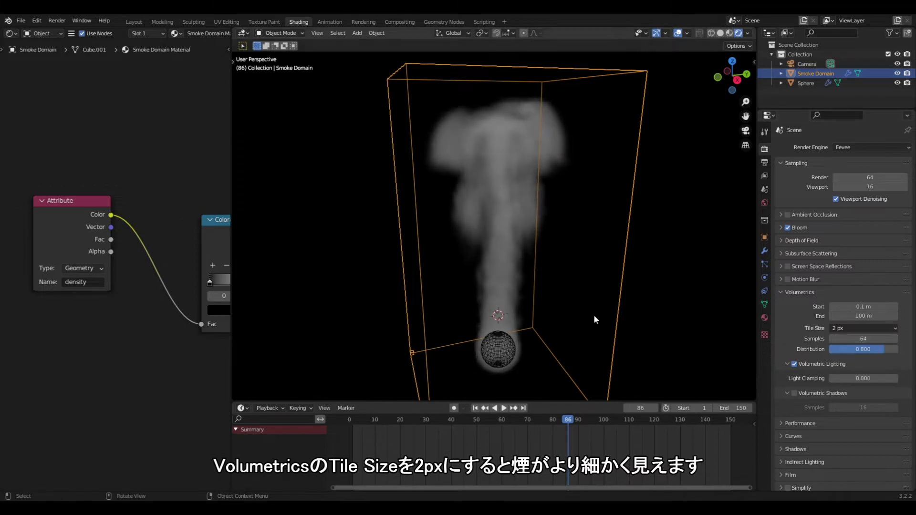
pyautogui.moveTo(539, 273)
pyautogui.mouseDown(button='middle')
pyautogui.moveTo(600, 273)
pyautogui.moveTo(578, 282)
pyautogui.mouseUp(button='middle')
# - Move the ColorRamp black stop to about 0.268 and colour the white stop blue
pyautogui.moveTo(135, 342)
pyautogui.mouseDown(button='middle')
pyautogui.moveTo(67, 348)
pyautogui.moveTo(127, 337)
pyautogui.moveTo(128, 353)
pyautogui.mouseUp(button='middle')
pyautogui.moveTo(61, 292); pyautogui.dragTo(101, 305)
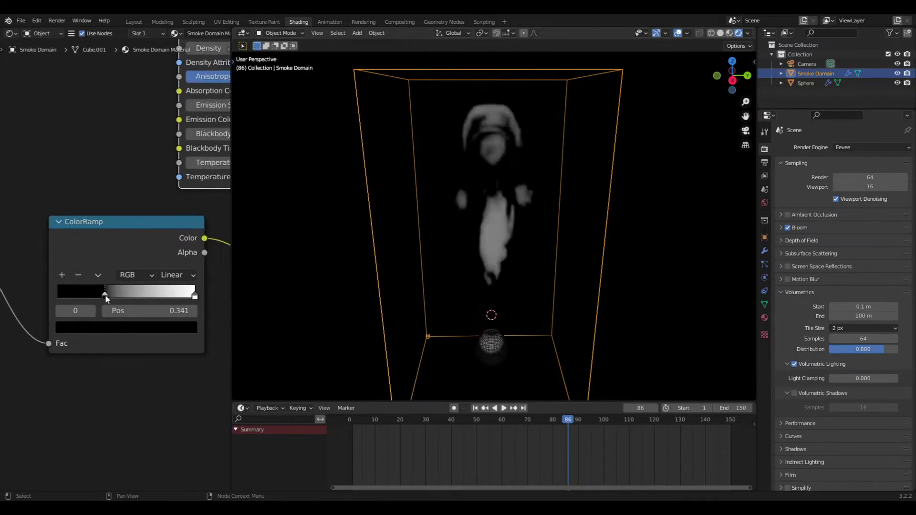
pyautogui.moveTo(100, 305); pyautogui.dragTo(93, 302)
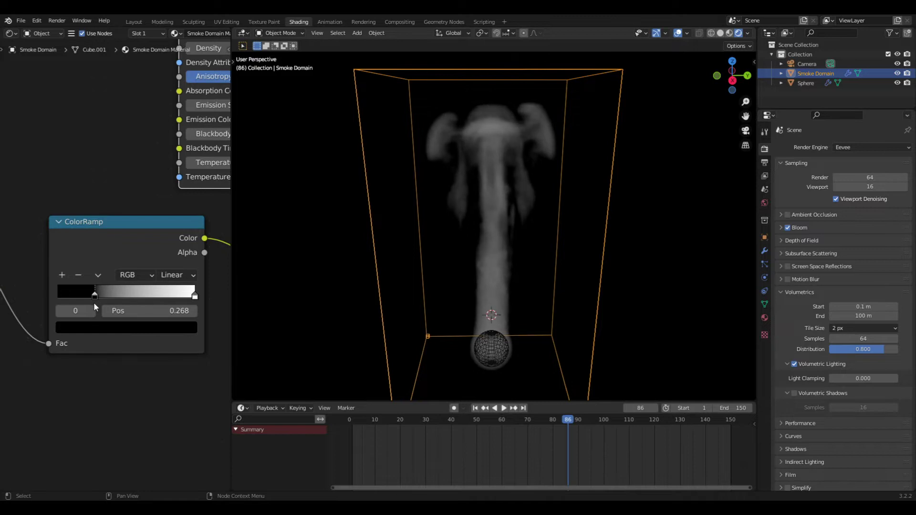
pyautogui.scroll(-2, 153, 390)
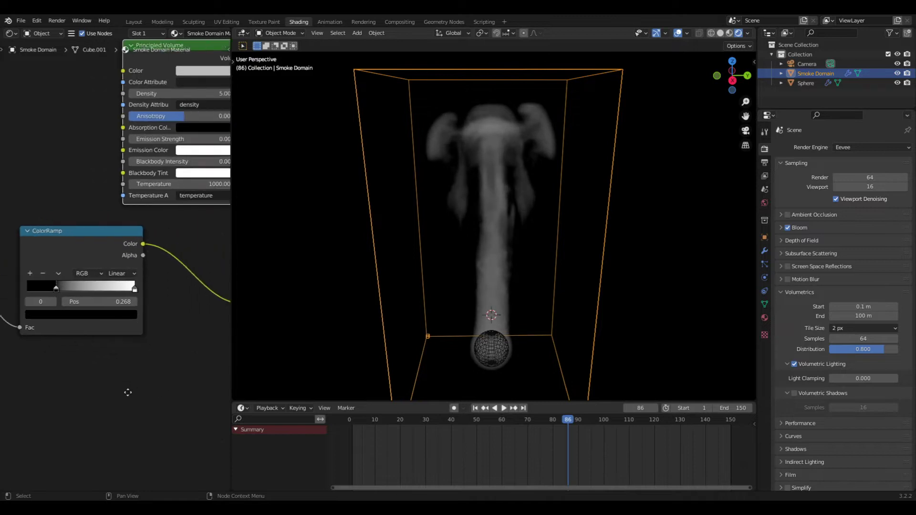
pyautogui.click(135, 287)
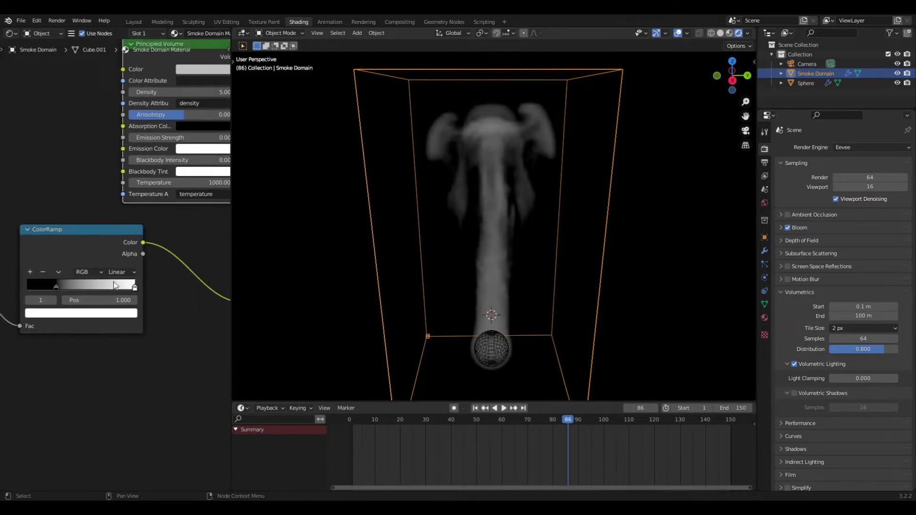
pyautogui.click(115, 314)
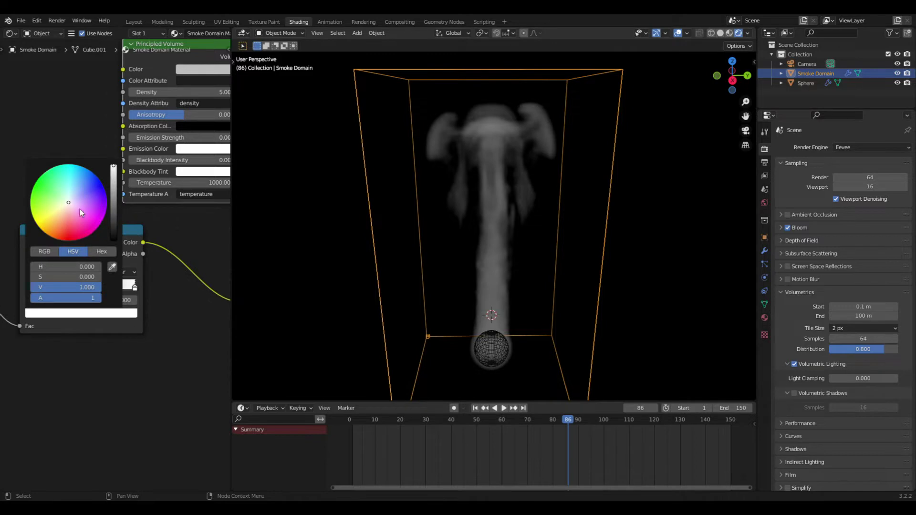
pyautogui.click(84, 184)
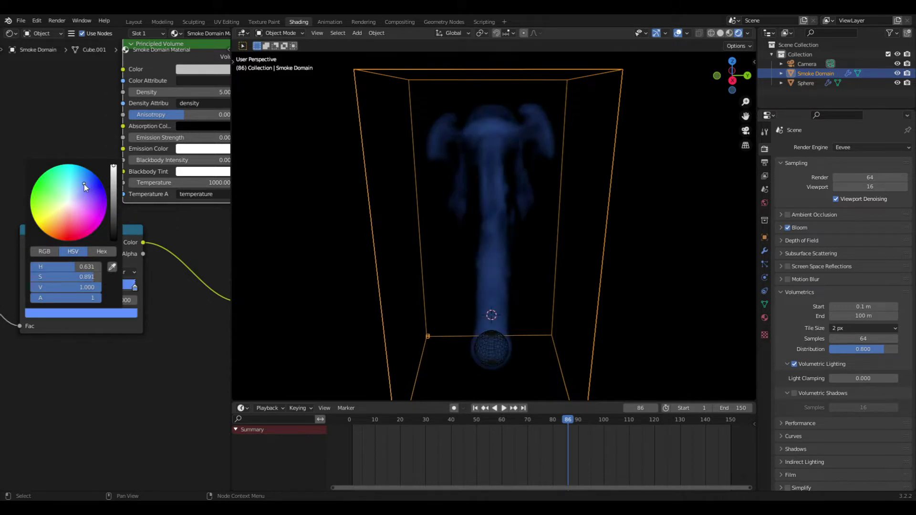
pyautogui.moveTo(80, 185); pyautogui.dragTo(79, 190)
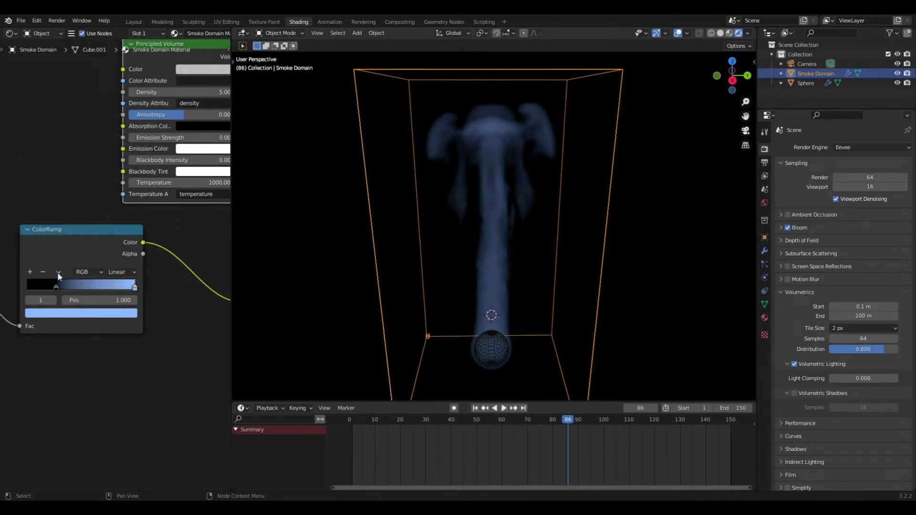
# - Add a darker blue ColorRamp stop at 0.789
pyautogui.click(30, 270)
pyautogui.moveTo(93, 287); pyautogui.dragTo(112, 288)
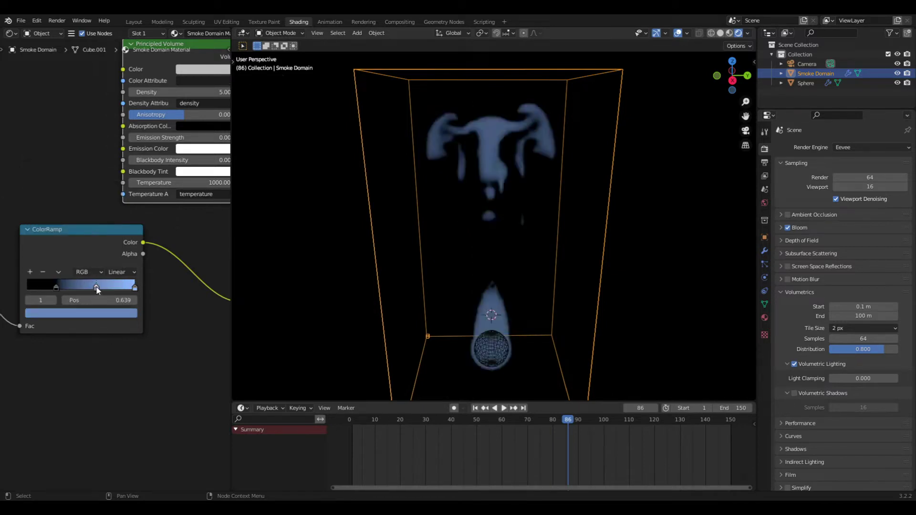
pyautogui.click(104, 313)
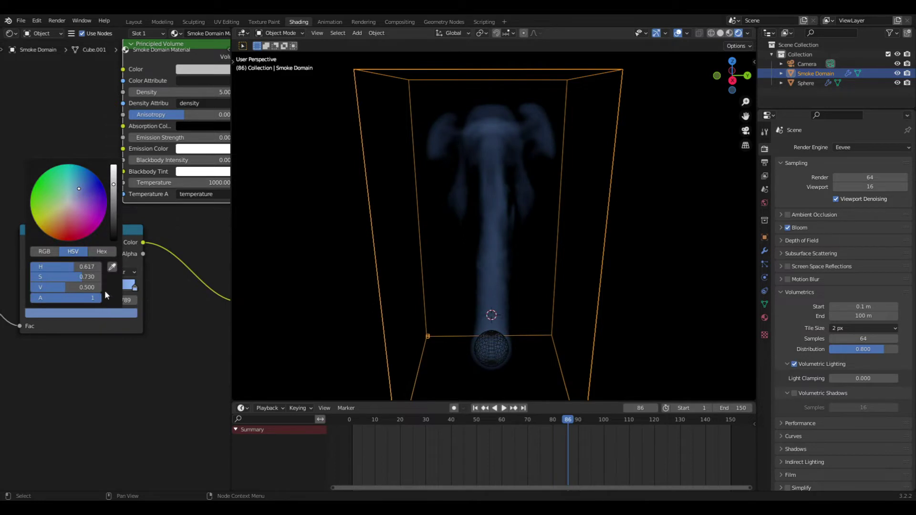
pyautogui.moveTo(113, 204); pyautogui.dragTo(111, 210)
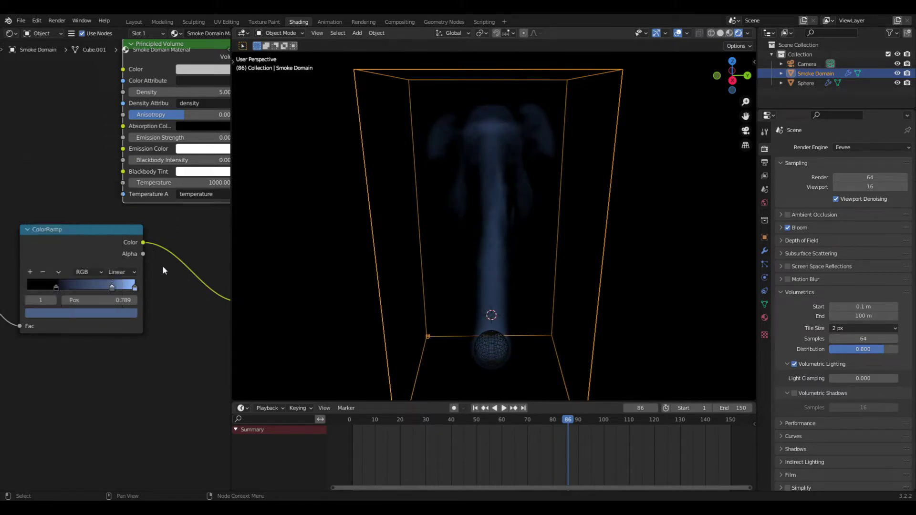
pyautogui.click(109, 316)
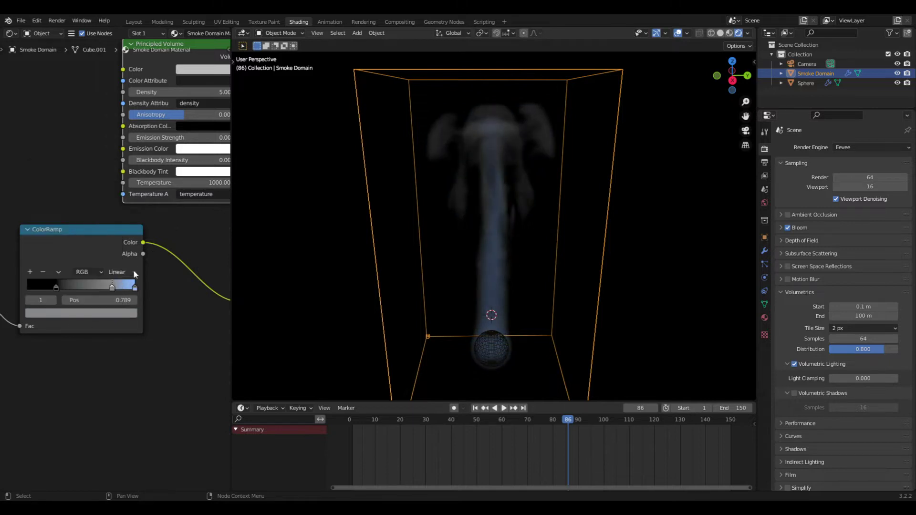
# - Scrub through frames 46, 29 and 42, then select the Sphere emitter
pyautogui.moveTo(572, 363)
pyautogui.mouseDown(button='middle')
pyautogui.moveTo(616, 336)
pyautogui.moveTo(571, 377)
pyautogui.moveTo(538, 334)
pyautogui.moveTo(537, 342)
pyautogui.mouseUp(button='middle')
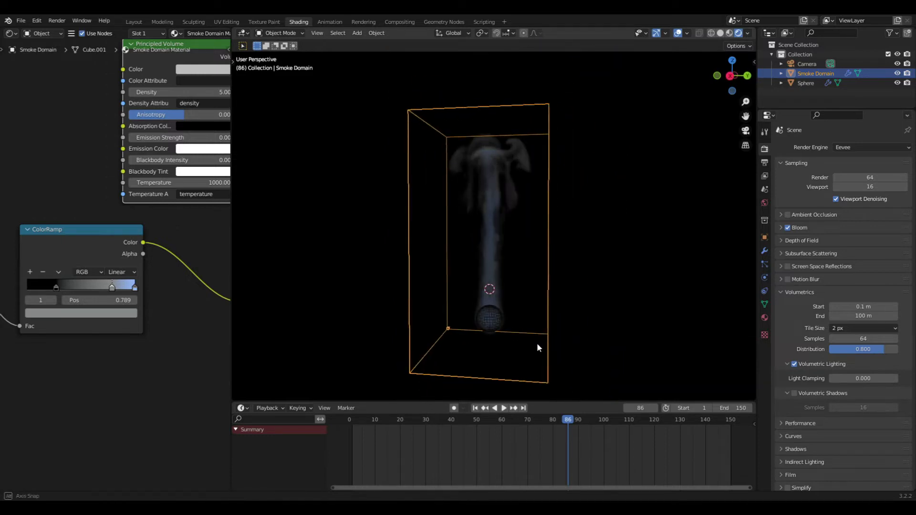
pyautogui.click(468, 420)
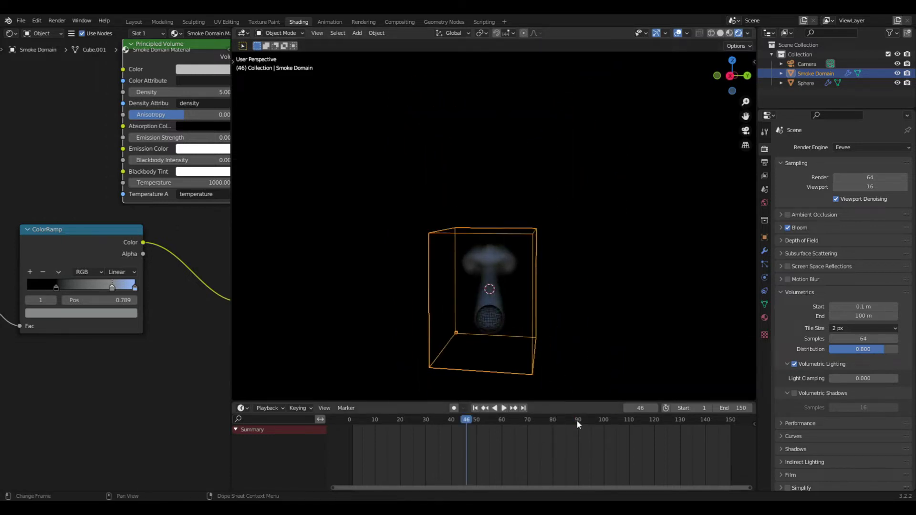
pyautogui.click(422, 421)
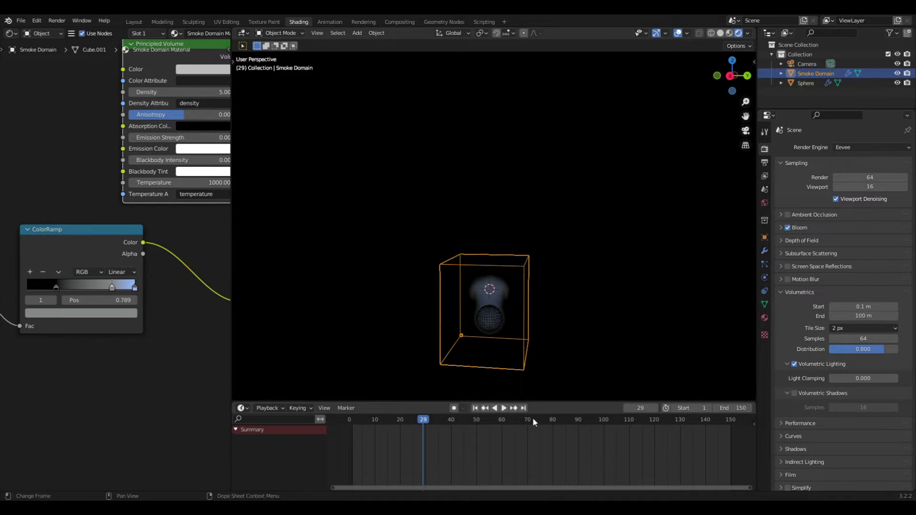
pyautogui.click(532, 419)
pyautogui.click(456, 420)
pyautogui.click(489, 327)
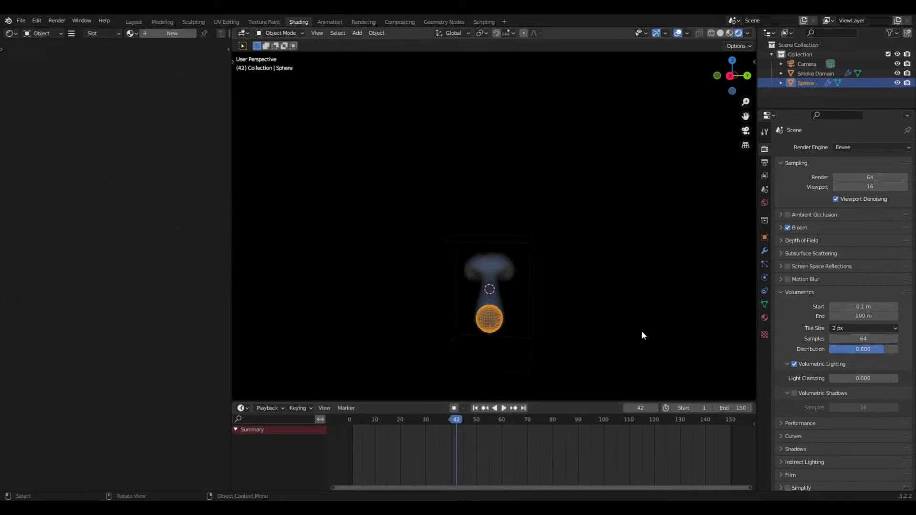
# - Add an icosphere, shrink it to about a fifth its size, and move it right of the smoke
pyautogui.hotkey('shift', 'a')
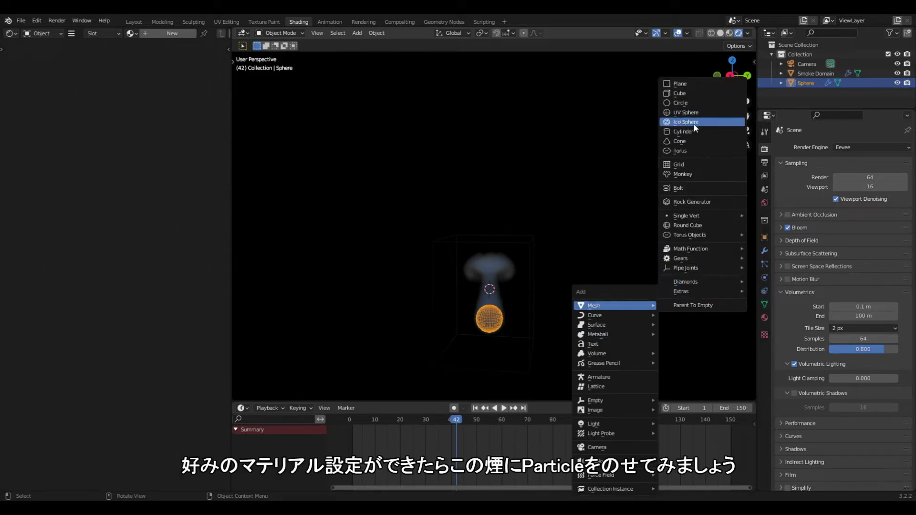
pyautogui.click(685, 123)
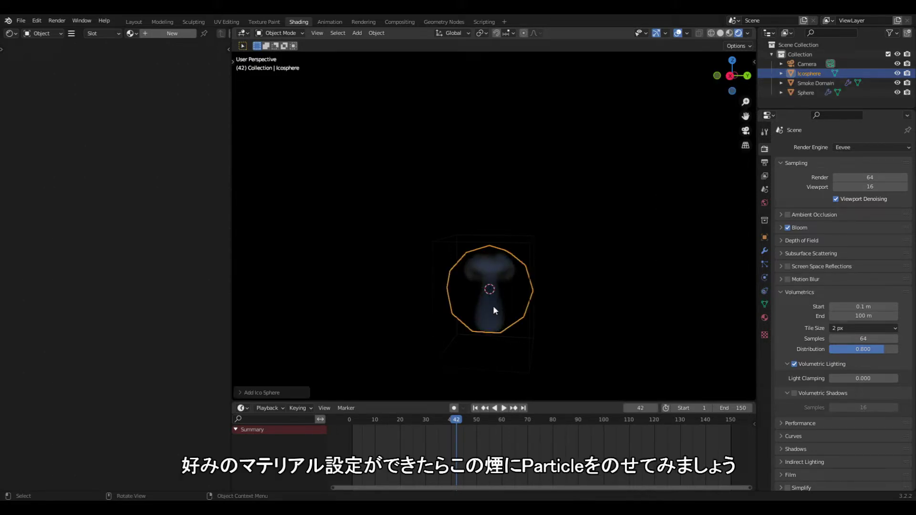
pyautogui.click(719, 33)
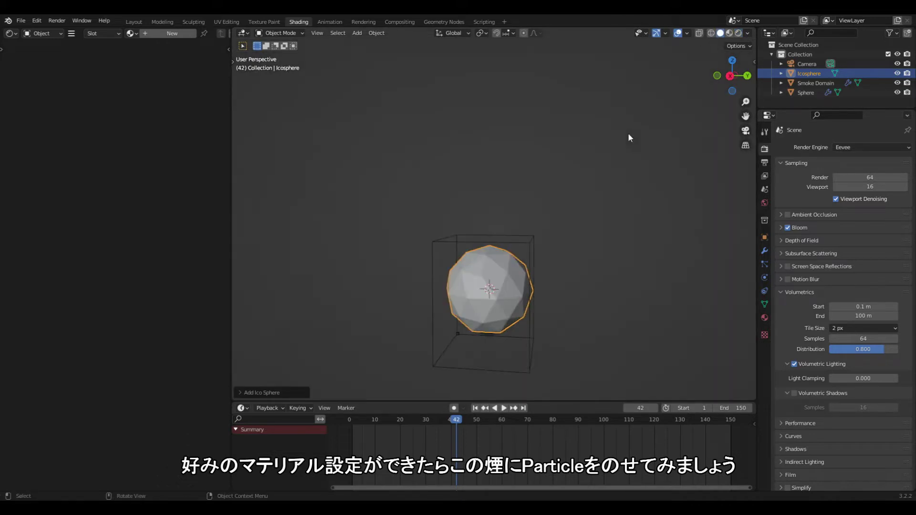
pyautogui.click(507, 287)
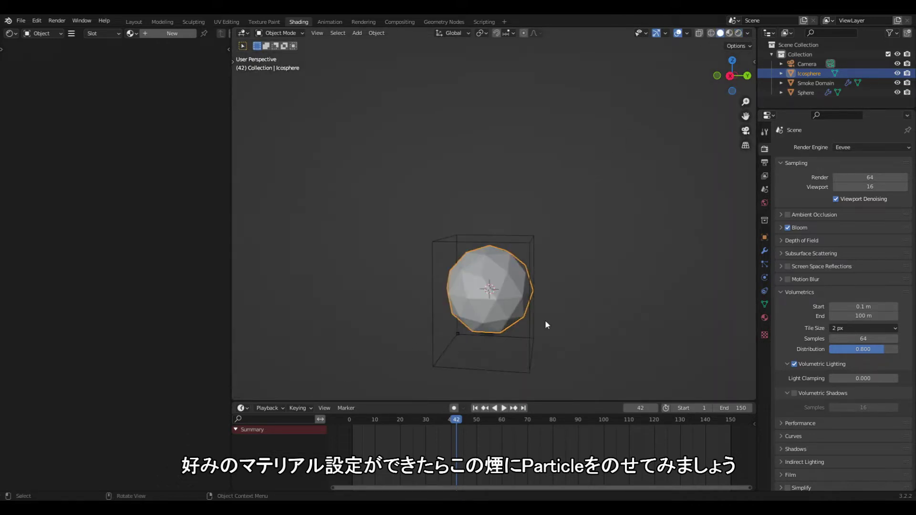
pyautogui.press('s')
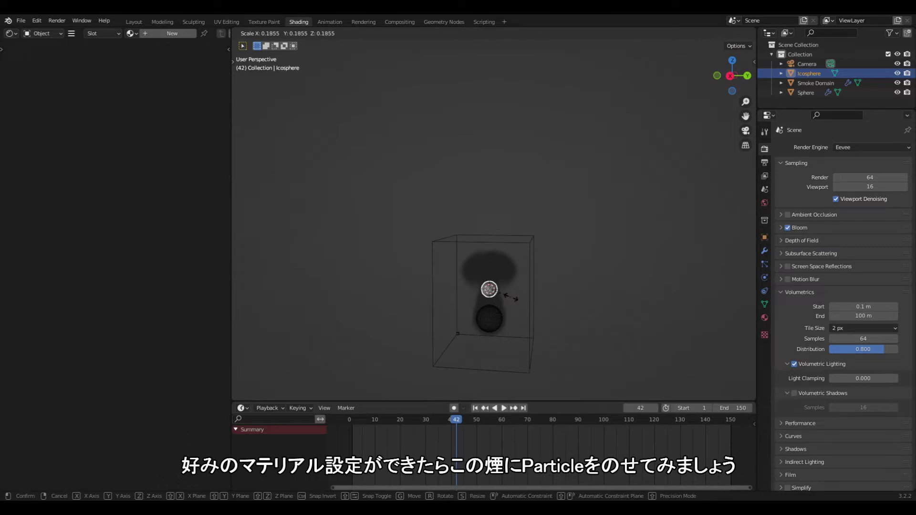
pyautogui.click(510, 297)
pyautogui.click(238, 62)
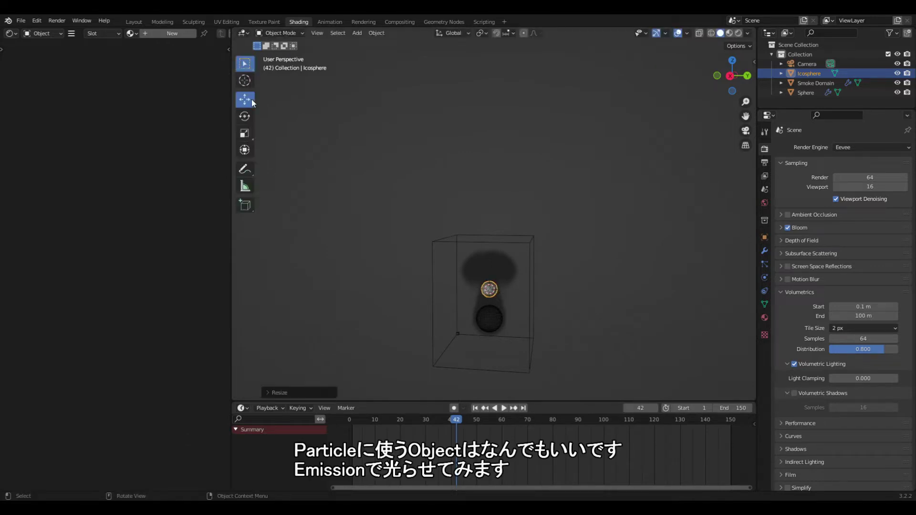
pyautogui.click(245, 99)
pyautogui.moveTo(527, 290); pyautogui.dragTo(669, 295)
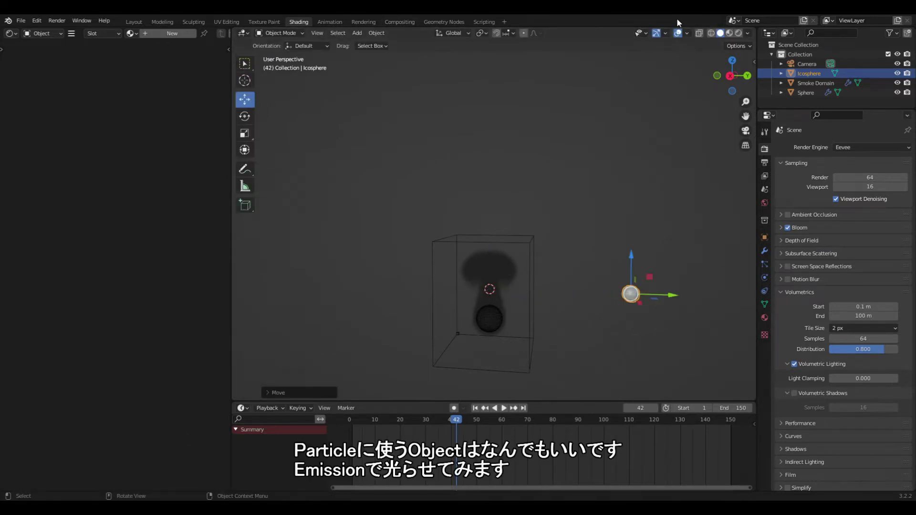
# - In Rendered view, give the icosphere a new blue Emission material with strength 30
pyautogui.click(738, 33)
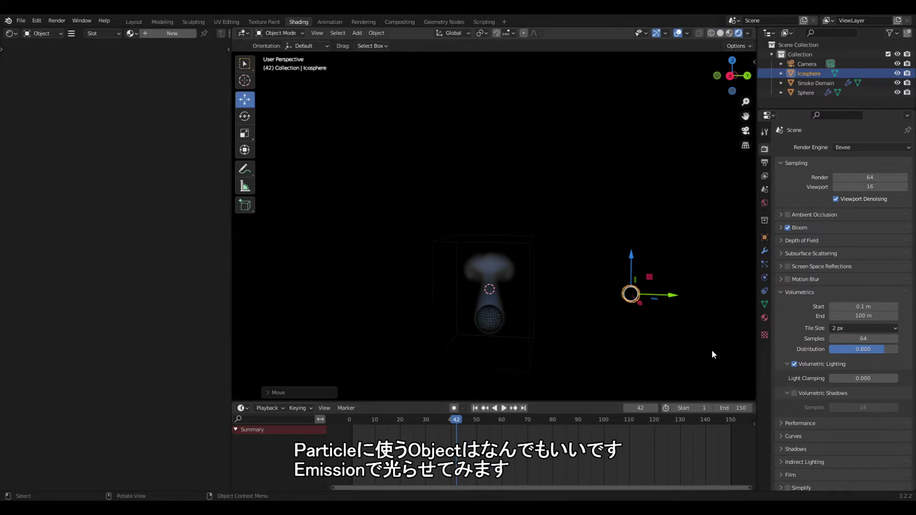
pyautogui.click(765, 318)
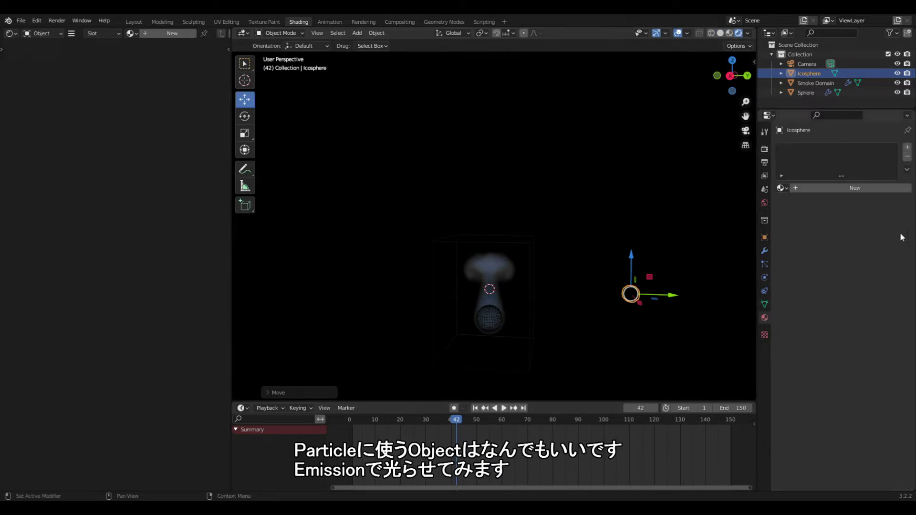
pyautogui.click(857, 190)
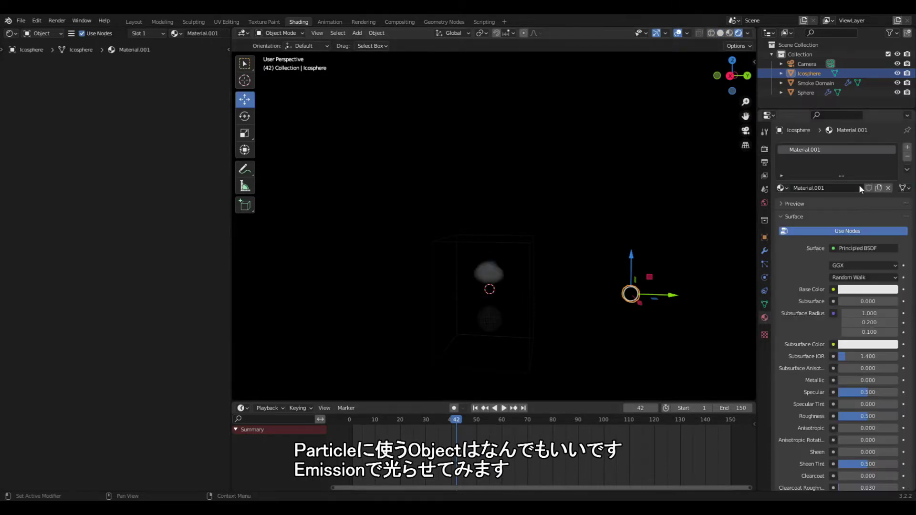
pyautogui.click(864, 248)
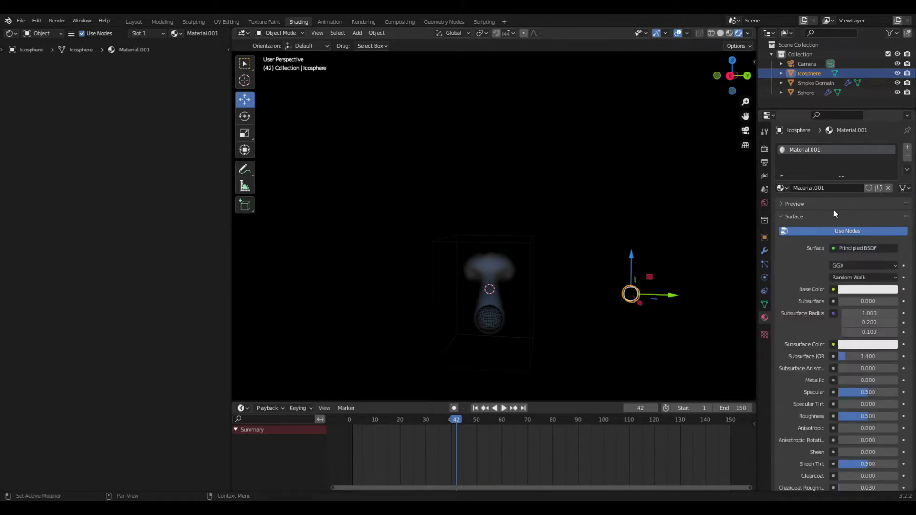
pyautogui.click(858, 249)
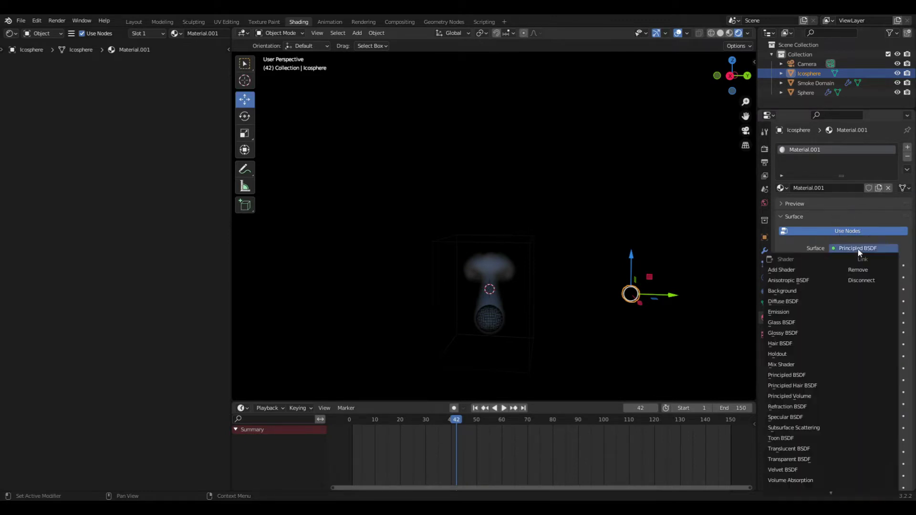
pyautogui.click(792, 311)
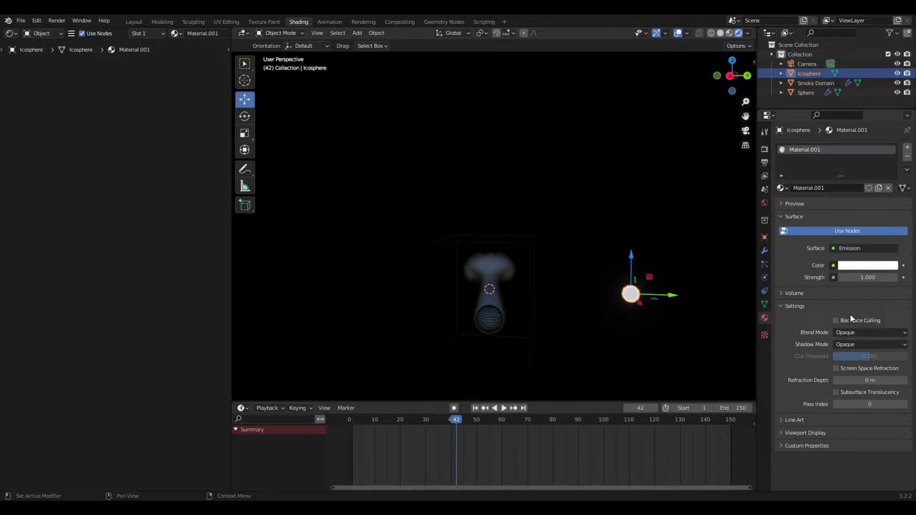
pyautogui.click(865, 266)
pyautogui.click(868, 141)
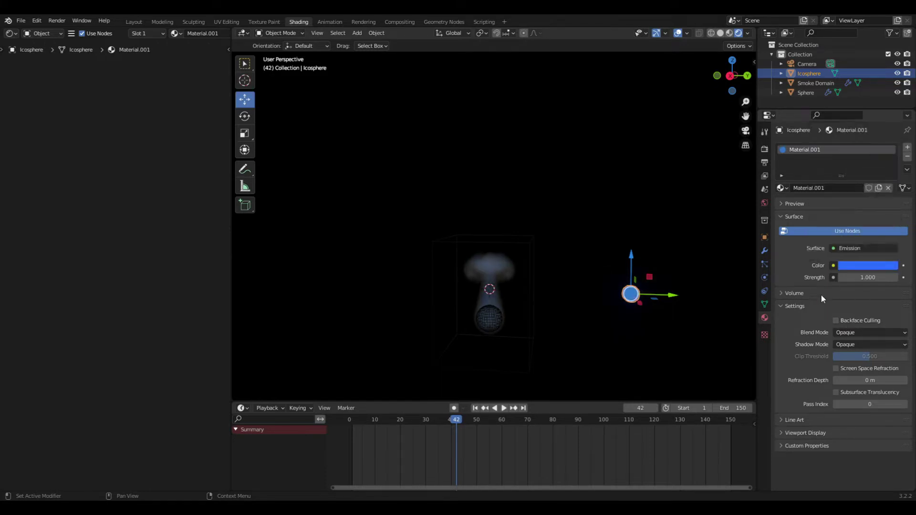
pyautogui.click(880, 278)
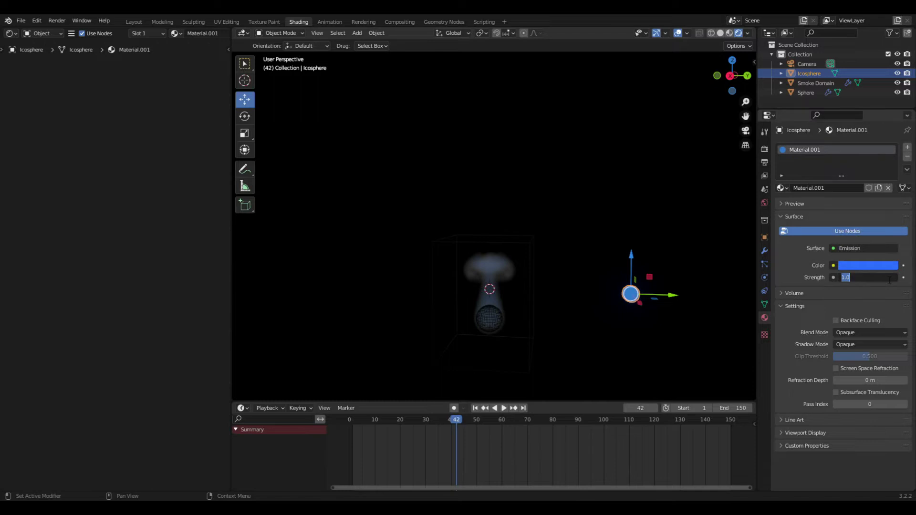
pyautogui.write('30')
pyautogui.press('Return')
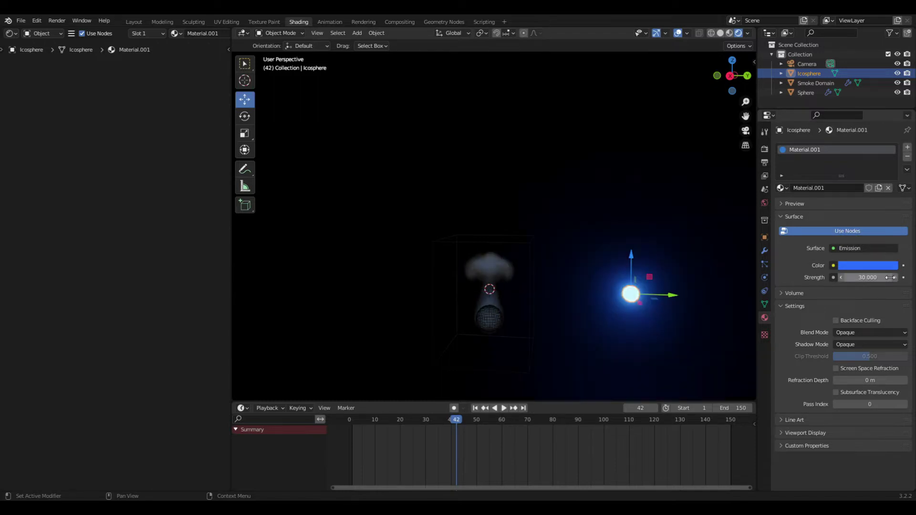
# - Move the glowing icosphere farther to the right and select the small sphere below the smoke
pyautogui.click(687, 340)
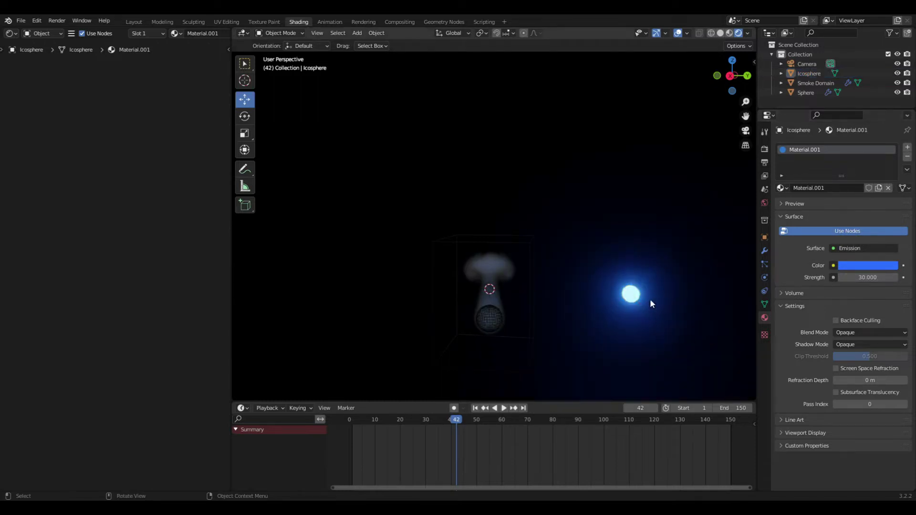
pyautogui.click(637, 294)
pyautogui.moveTo(651, 291); pyautogui.dragTo(735, 297)
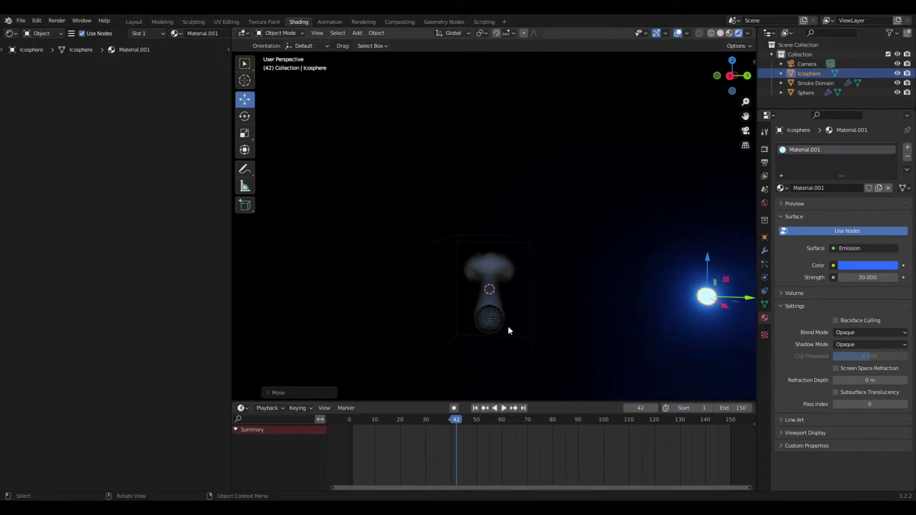
pyautogui.click(490, 325)
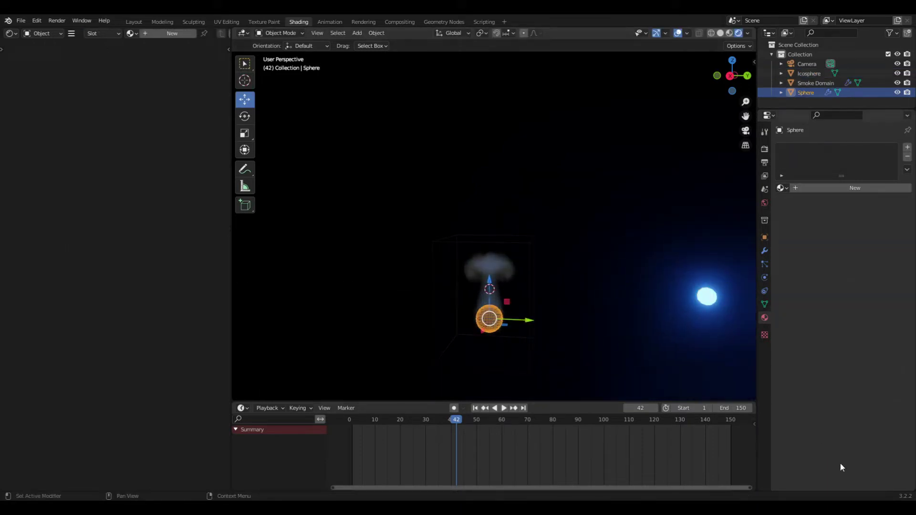
# - Set the sphere's viewport display to Solid instead of wireframe
pyautogui.click(764, 237)
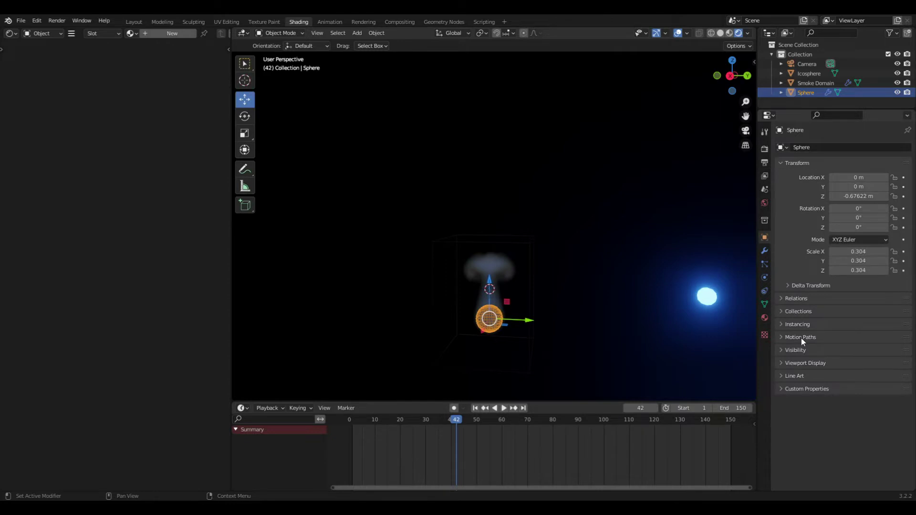
pyautogui.click(801, 362)
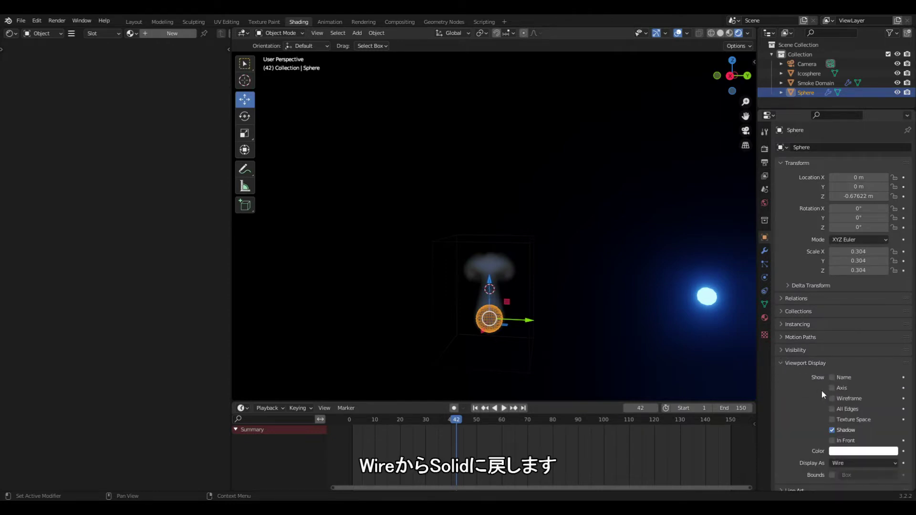
pyautogui.click(854, 464)
pyautogui.click(854, 431)
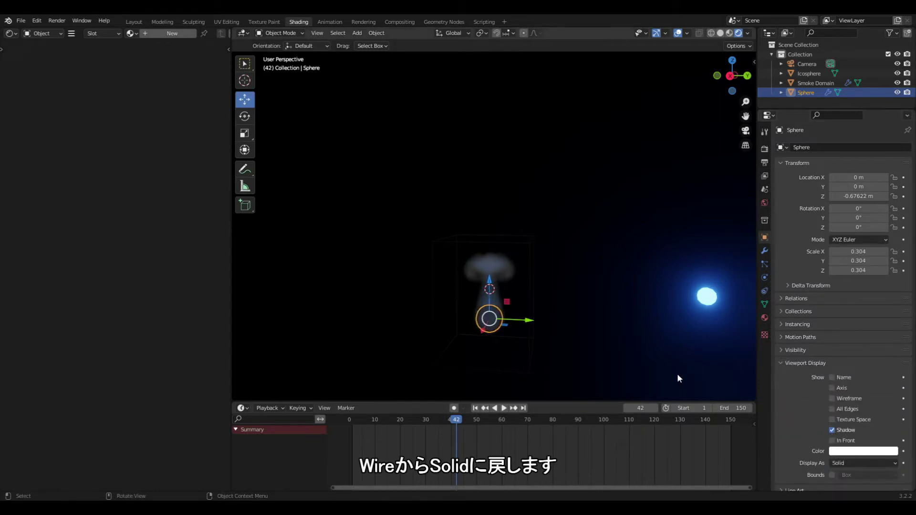
# - Add a particle system to the sphere with 50000 particles
pyautogui.click(764, 264)
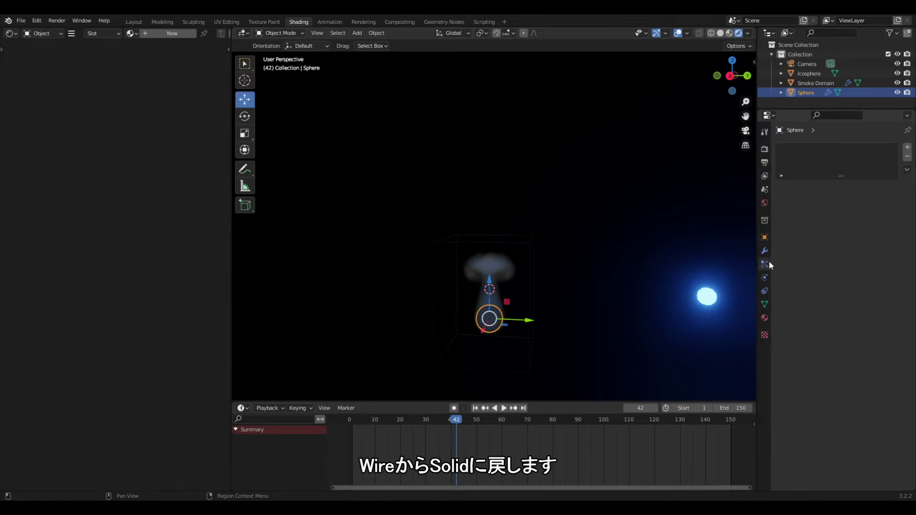
pyautogui.click(908, 147)
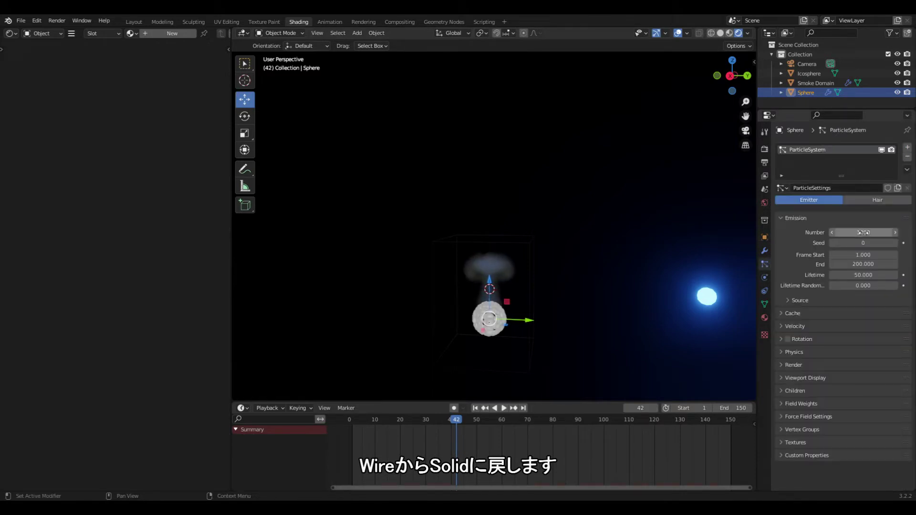
pyautogui.doubleClick(863, 233)
pyautogui.write('50000')
pyautogui.press('Return')
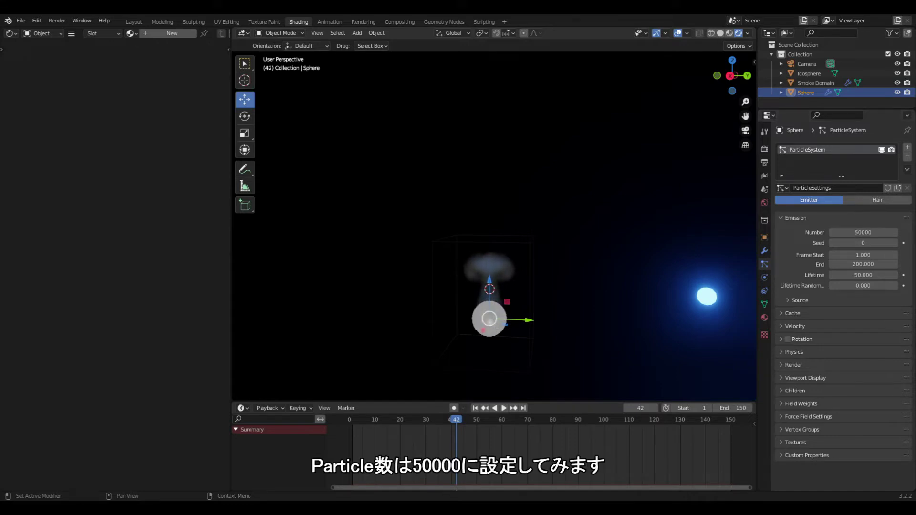
# - Emit particles from Volume and enable rotation with randomize about 0.864 and Dynamic
pyautogui.click(780, 339)
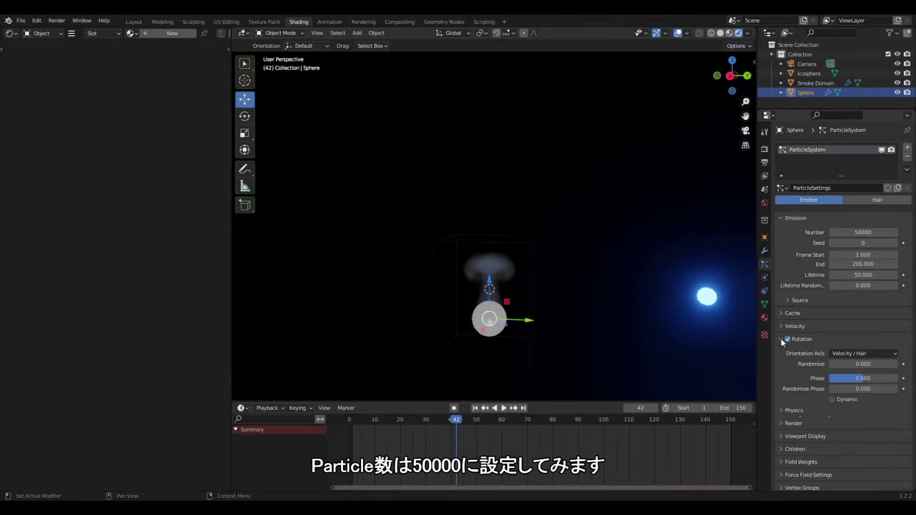
pyautogui.click(788, 301)
pyautogui.click(865, 316)
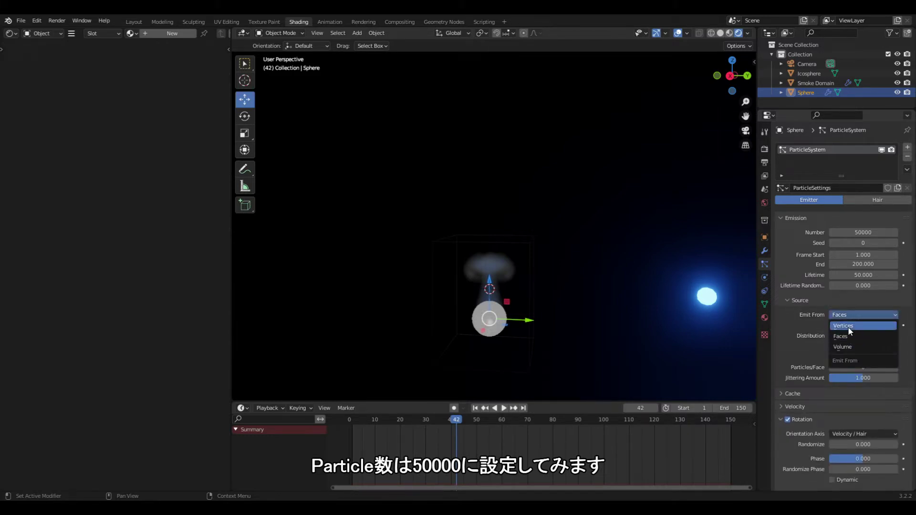
pyautogui.click(846, 347)
pyautogui.scroll(-5, 808, 360)
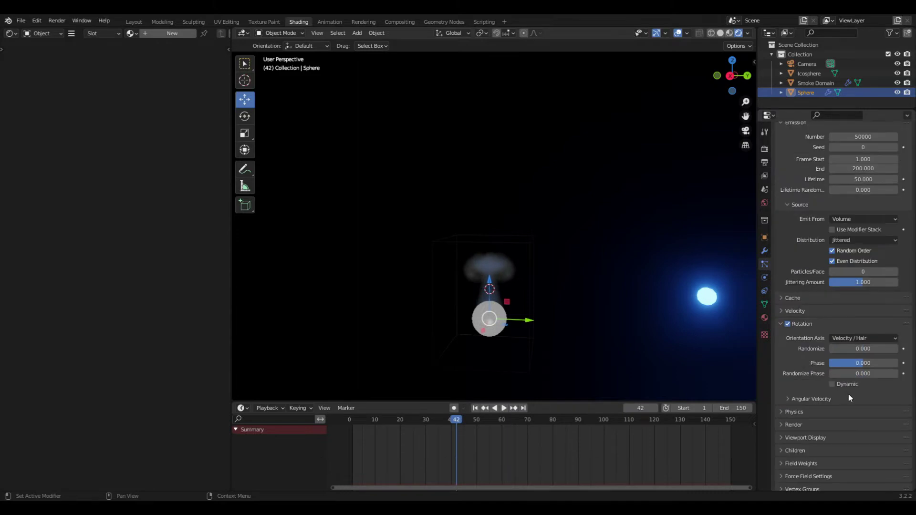
pyautogui.moveTo(848, 352)
pyautogui.mouseDown()
pyautogui.moveTo(882, 350)
pyautogui.moveTo(873, 364)
pyautogui.moveTo(889, 373)
pyautogui.mouseUp()
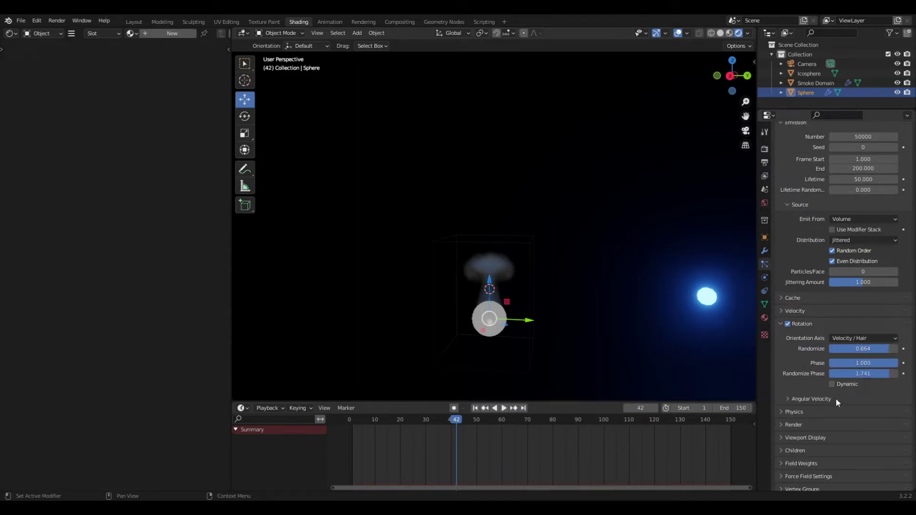
pyautogui.scroll(-2, 835, 398)
pyautogui.click(833, 353)
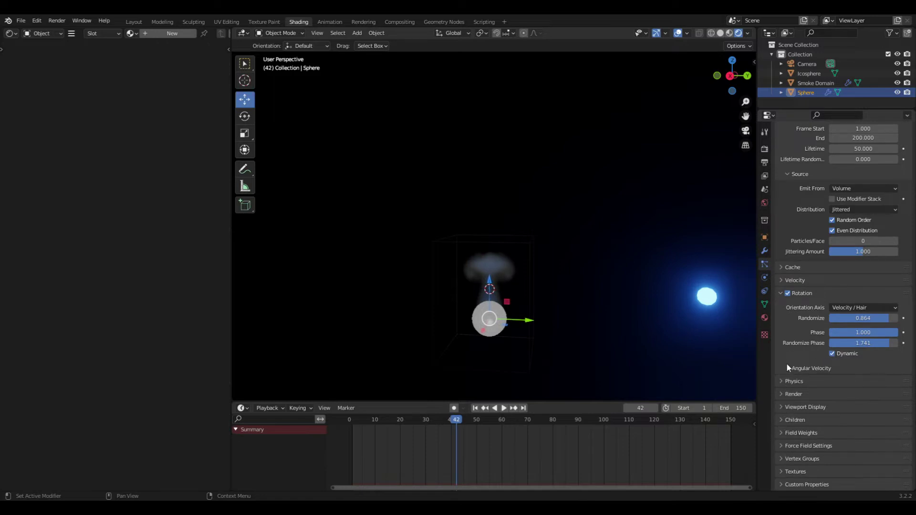
pyautogui.click(782, 394)
pyautogui.scroll(-4, 820, 377)
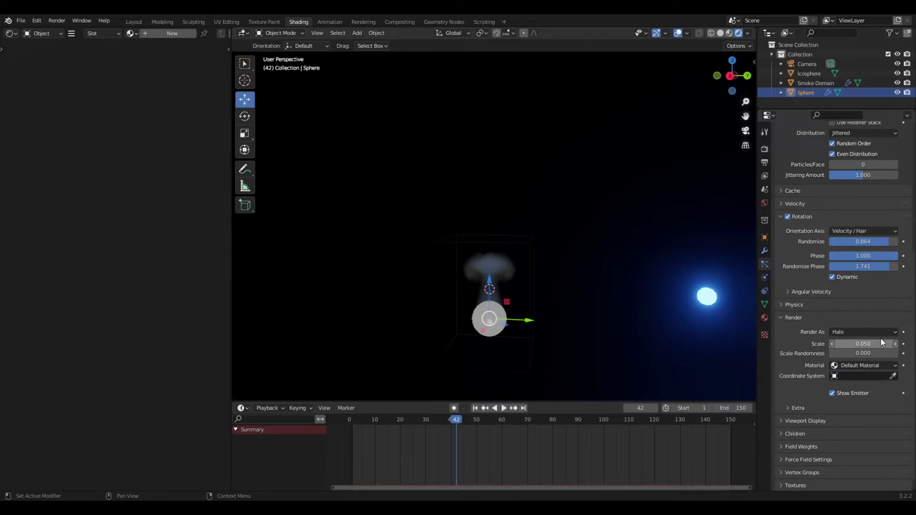
# - Render the particles as Icosphere objects at a scale of 0.015
pyautogui.click(858, 332)
pyautogui.click(839, 385)
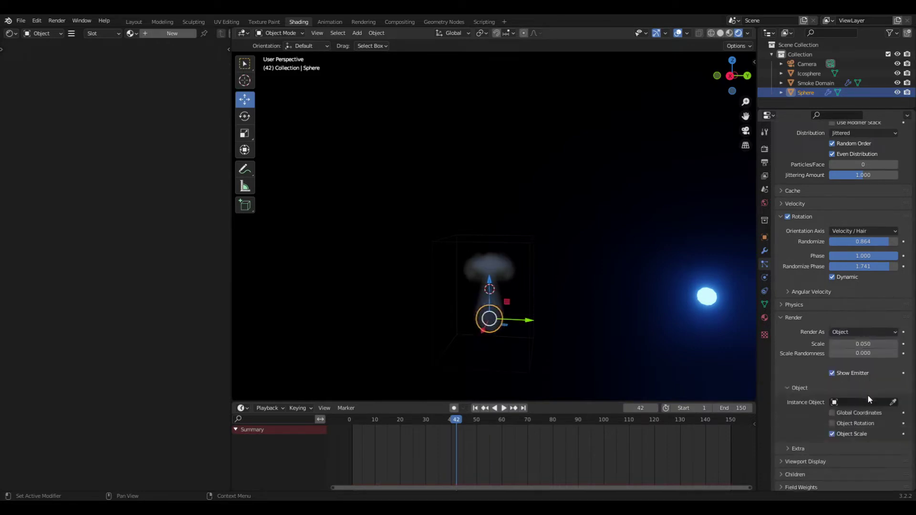
pyautogui.click(893, 402)
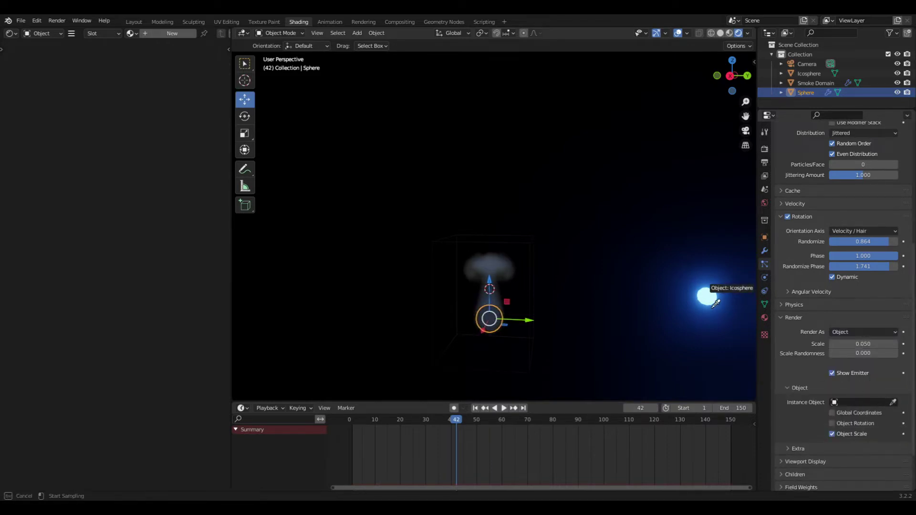
pyautogui.click(709, 298)
pyautogui.scroll(-3, 814, 383)
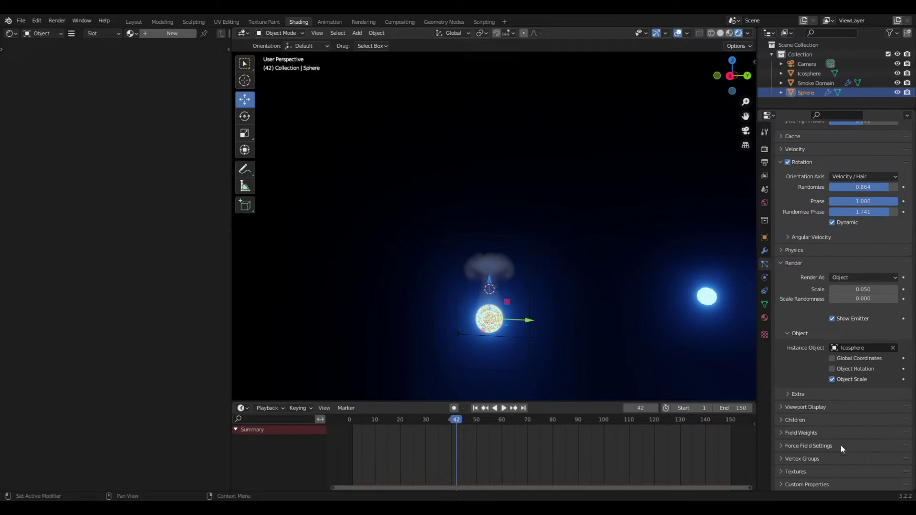
pyautogui.click(863, 289)
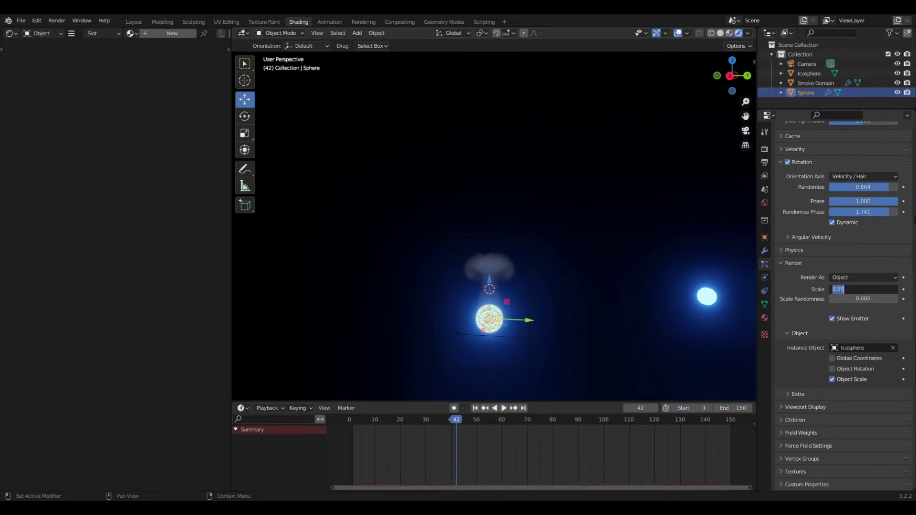
pyautogui.press('BackSpace')
pyautogui.press('Return')
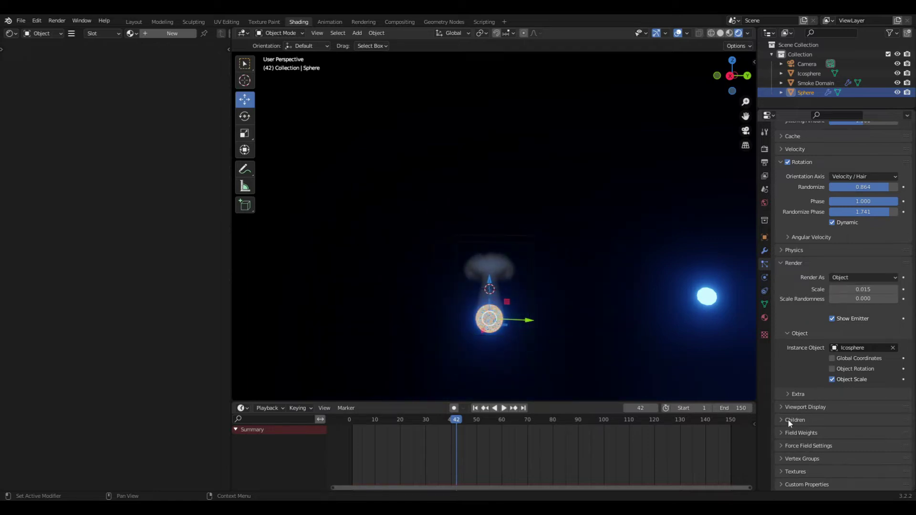
# - Set the particles' Gravity field weight to 0, deselect, and rewind to frame 1
pyautogui.click(782, 433)
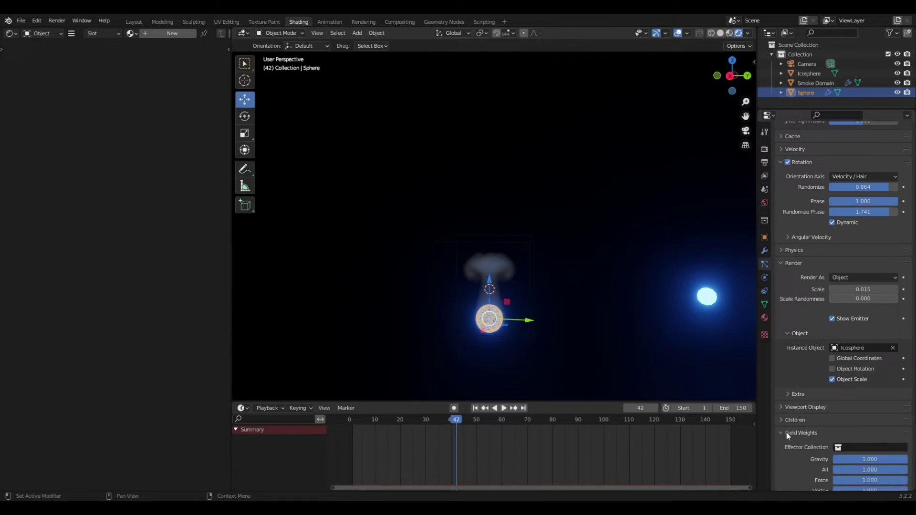
pyautogui.click(873, 459)
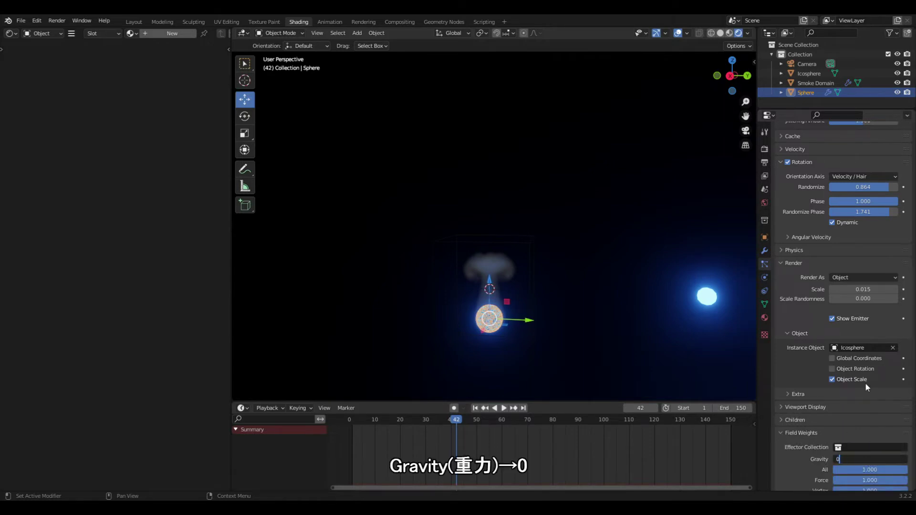
pyautogui.press('Return')
pyautogui.click(686, 369)
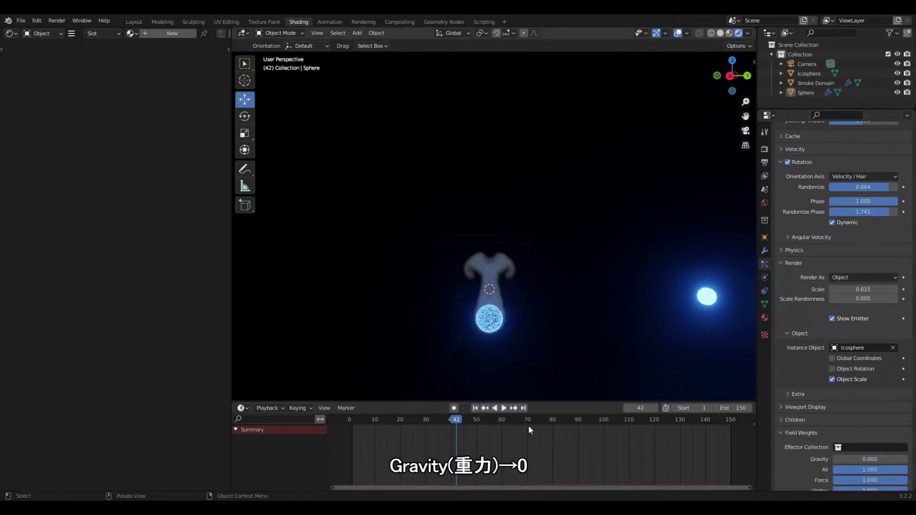
pyautogui.click(476, 409)
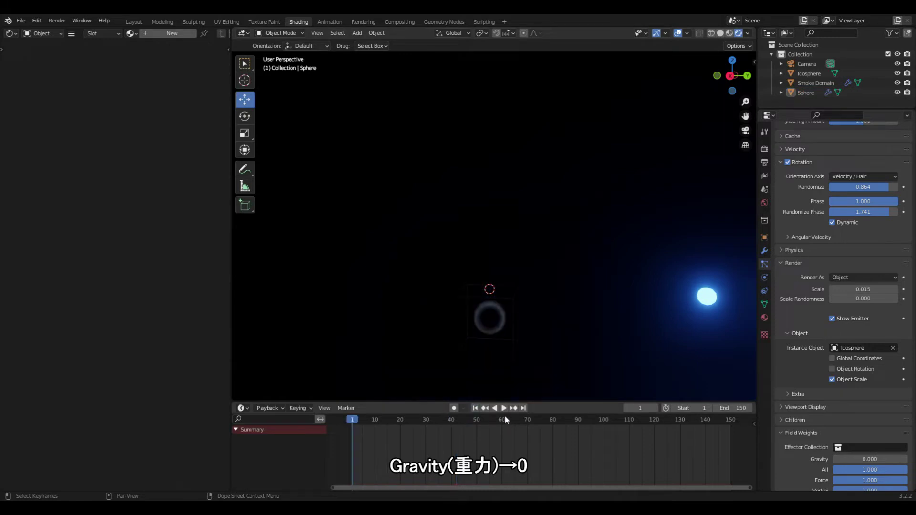
# - Play the animation, switch to camera view, and replay it, stopping at frame 72
pyautogui.click(503, 408)
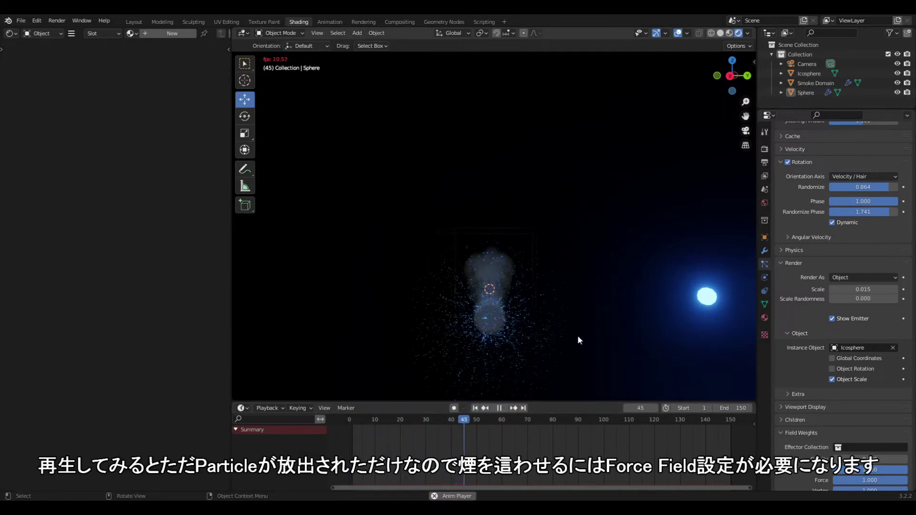
pyautogui.press('space')
pyautogui.click(745, 131)
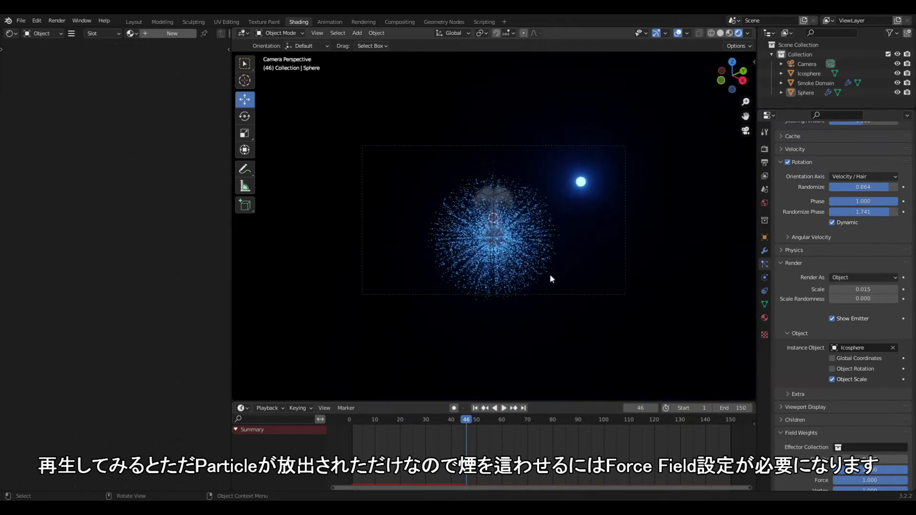
pyautogui.scroll(3, 550, 271)
pyautogui.press('space')
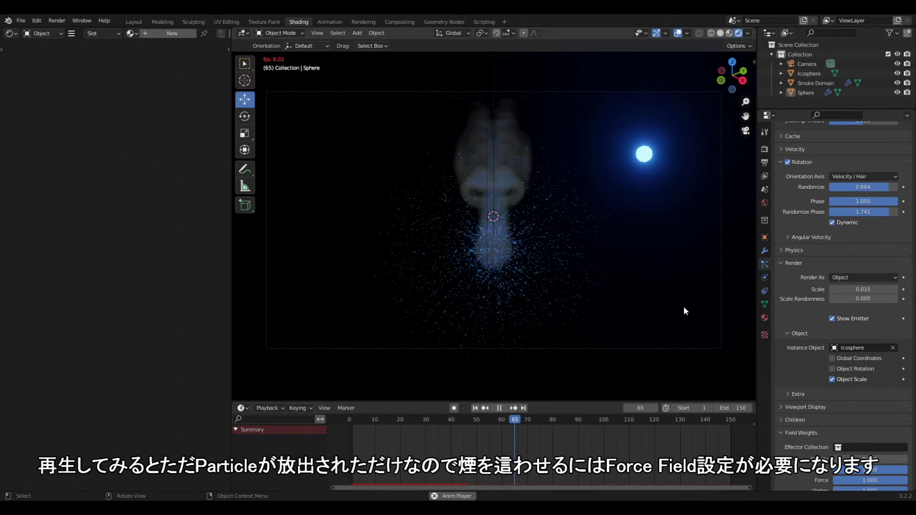
pyautogui.press('space')
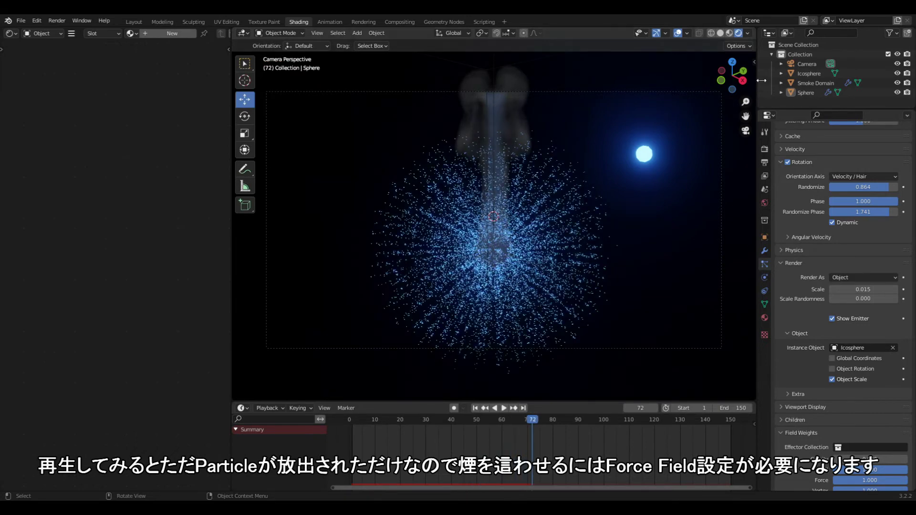
pyautogui.click(755, 63)
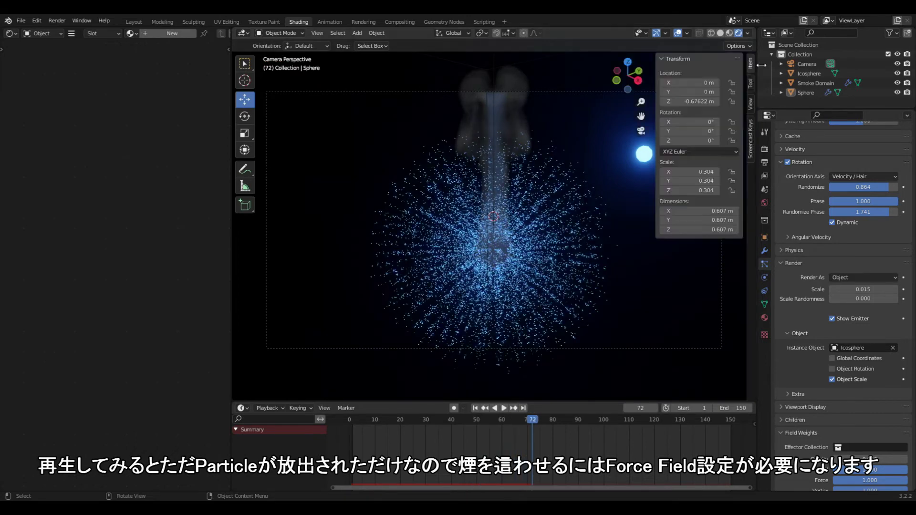
# - Lock the camera to the view and orbit to a new camera angle
pyautogui.click(749, 104)
pyautogui.click(718, 178)
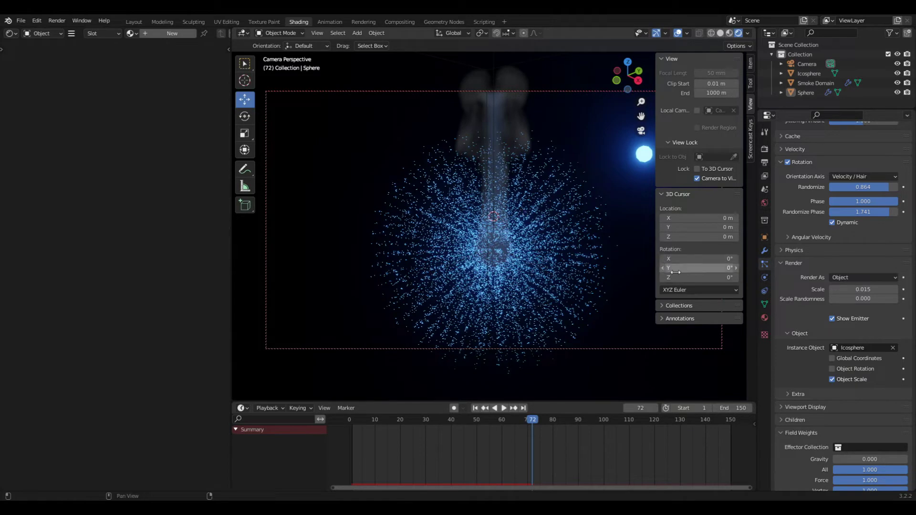
pyautogui.moveTo(680, 359); pyautogui.dragTo(575, 292, button='middle')
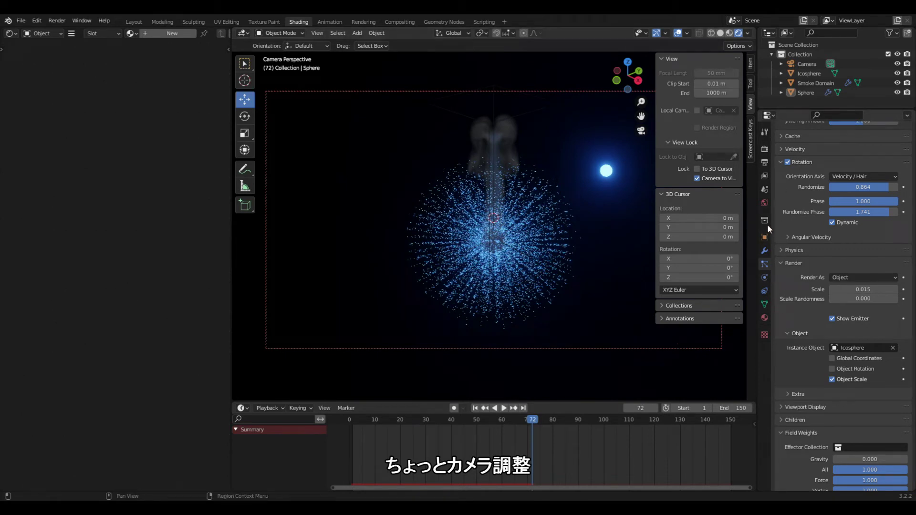
# - Raise the Camera's Location Z to about 8.83 m and hide the sidebar
pyautogui.click(764, 237)
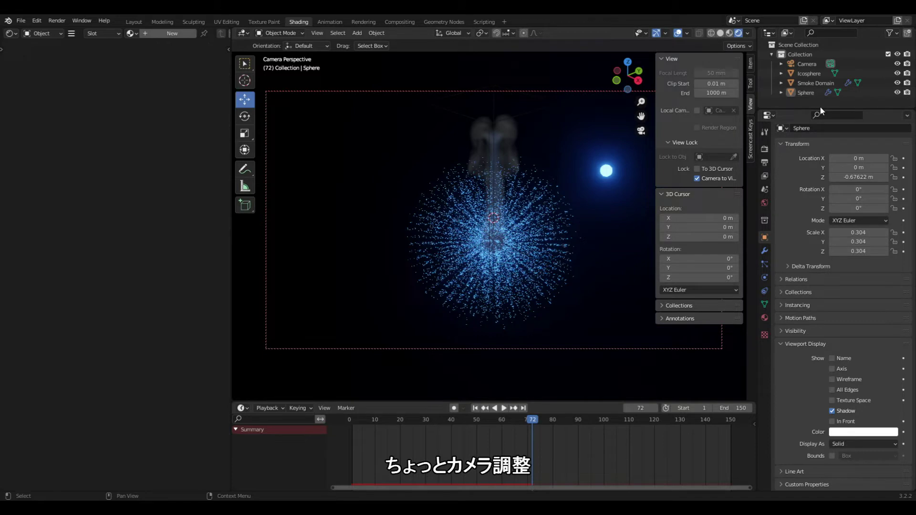
pyautogui.moveTo(822, 111); pyautogui.dragTo(797, 222)
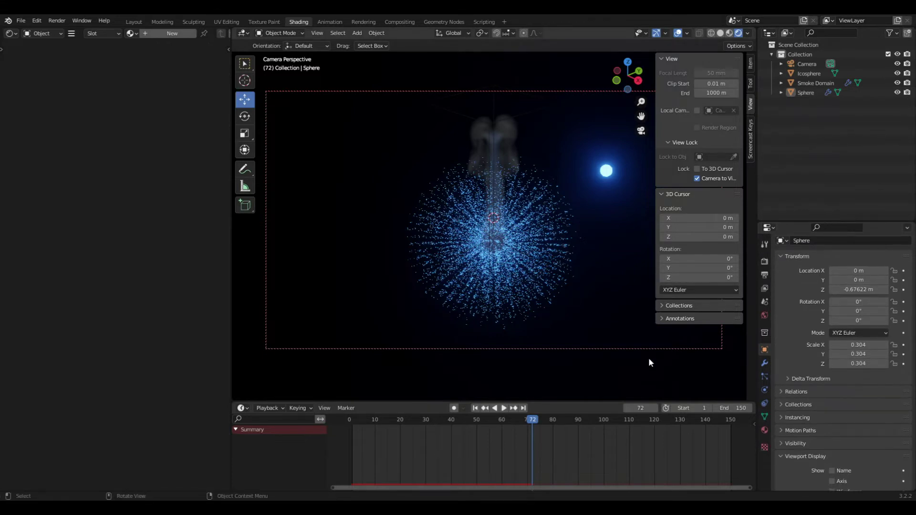
pyautogui.click(680, 371)
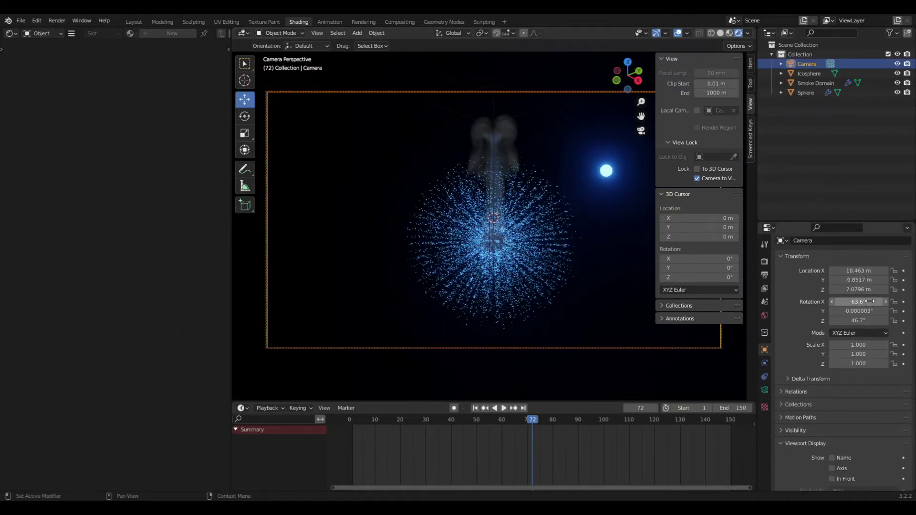
pyautogui.keyDown('ctrl'); pyautogui.scroll(8, 859, 289); pyautogui.keyUp('ctrl')
pyautogui.keyDown('ctrl'); pyautogui.scroll(3, 858, 289); pyautogui.keyUp('ctrl')
pyautogui.keyDown('ctrl'); pyautogui.scroll(3, 859, 289); pyautogui.keyUp('ctrl')
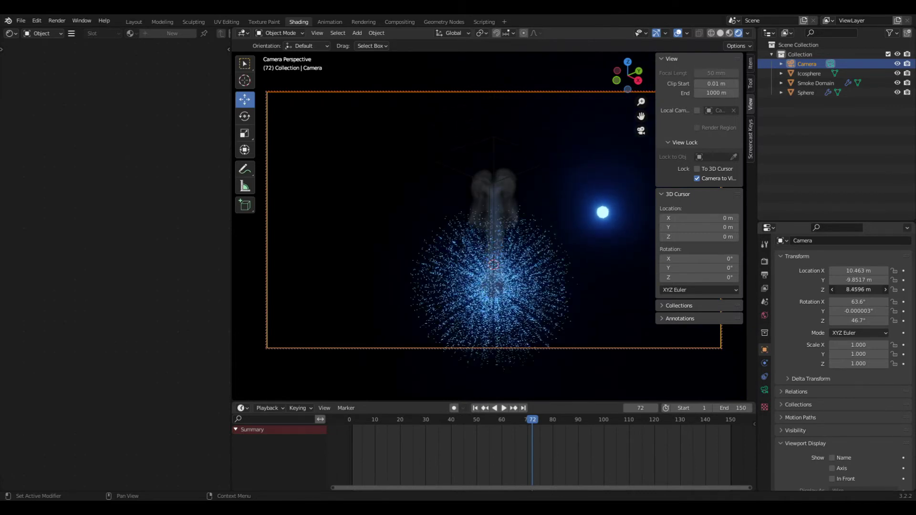
pyautogui.keyDown('ctrl'); pyautogui.scroll(4, 858, 290); pyautogui.keyUp('ctrl')
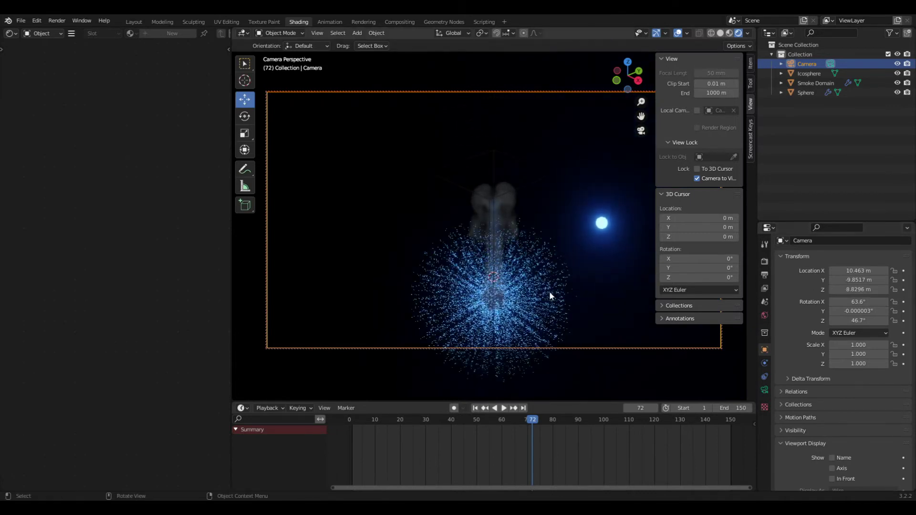
pyautogui.press('n')
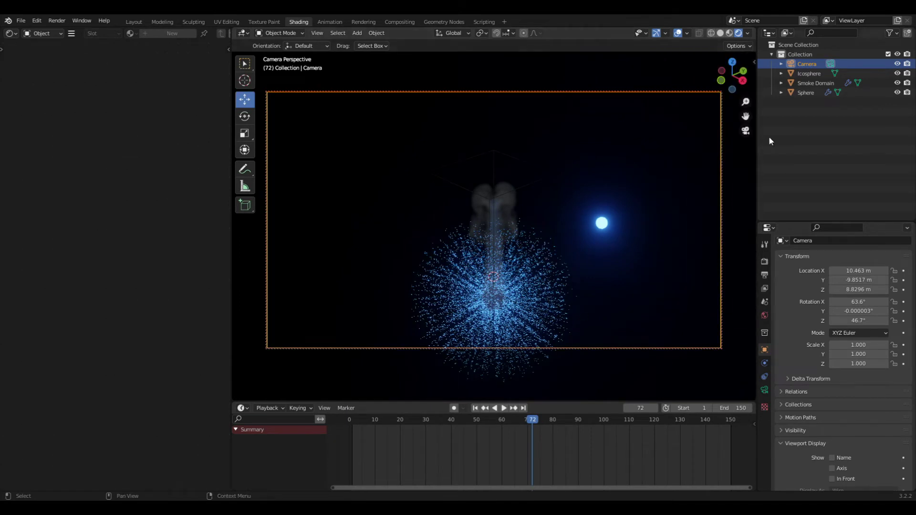
pyautogui.press('n')
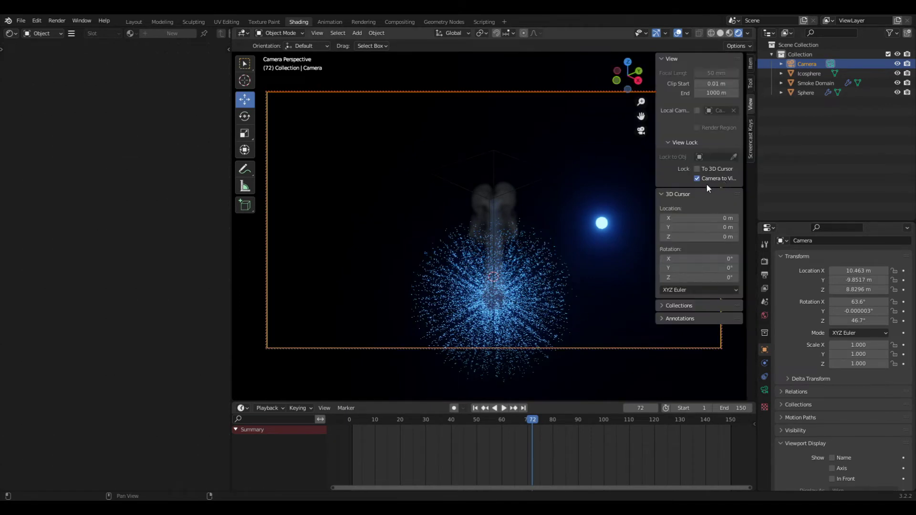
pyautogui.press('n')
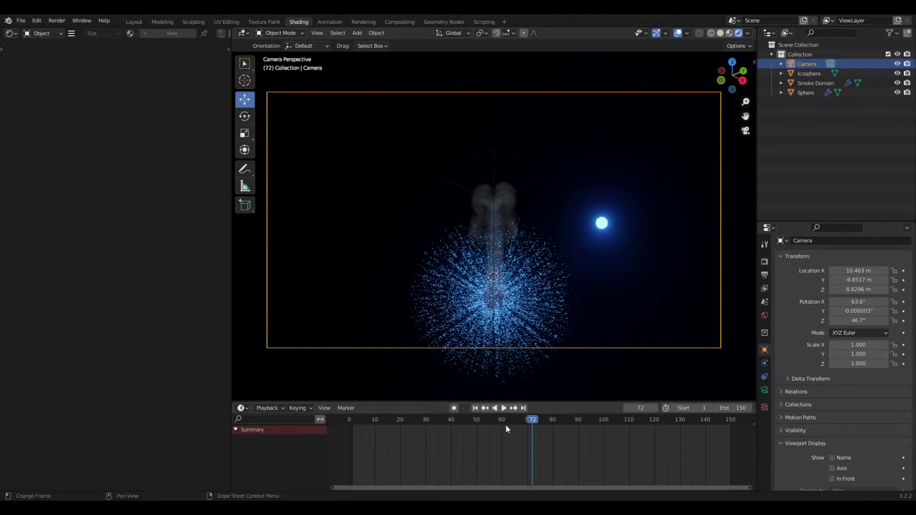
# - Preview to frame 114, set the camera focal length to 40 mm, and rewind to frame 1
pyautogui.click(503, 409)
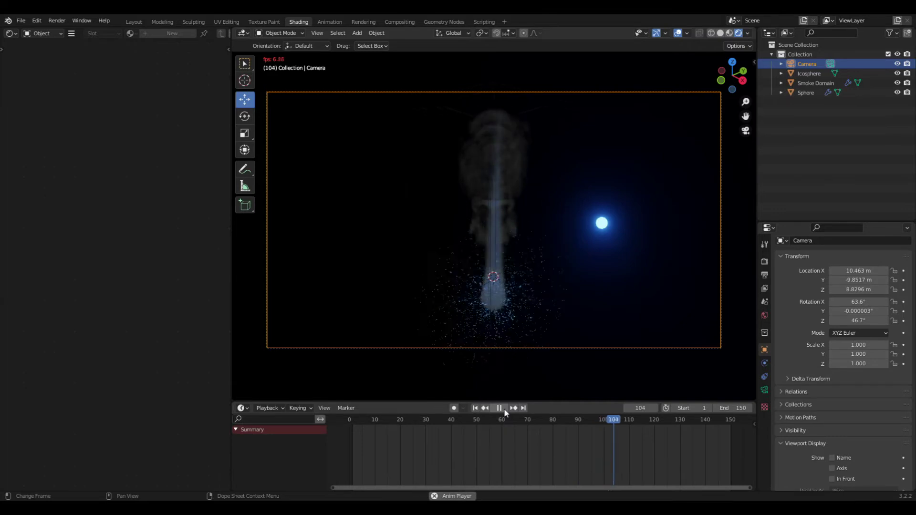
pyautogui.click(503, 408)
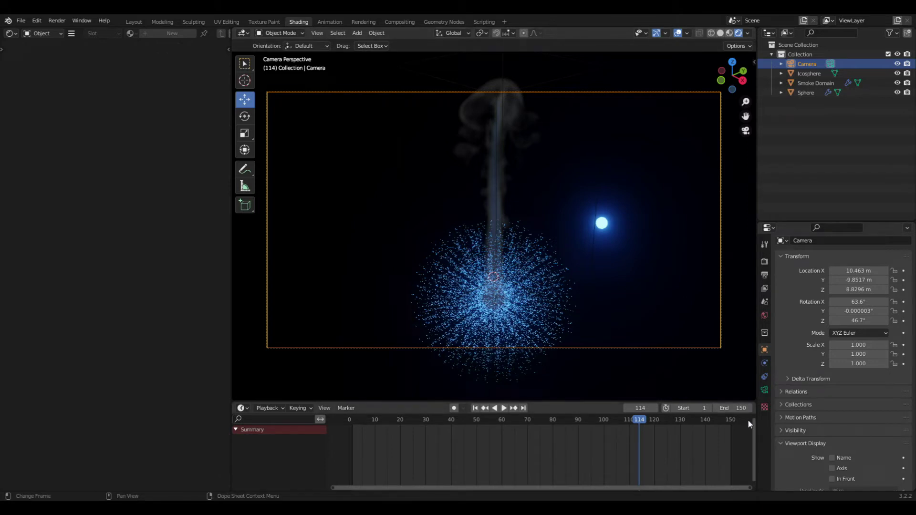
pyautogui.click(765, 391)
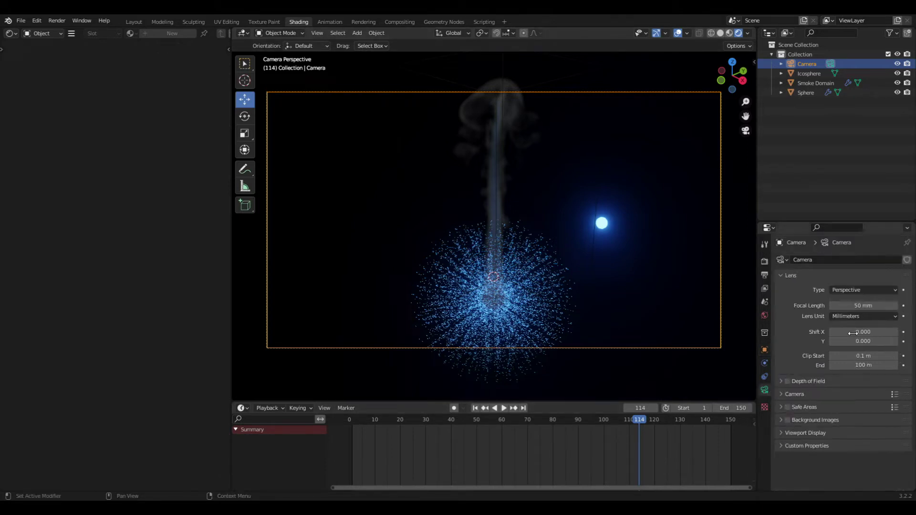
pyautogui.moveTo(868, 306); pyautogui.dragTo(761, 316)
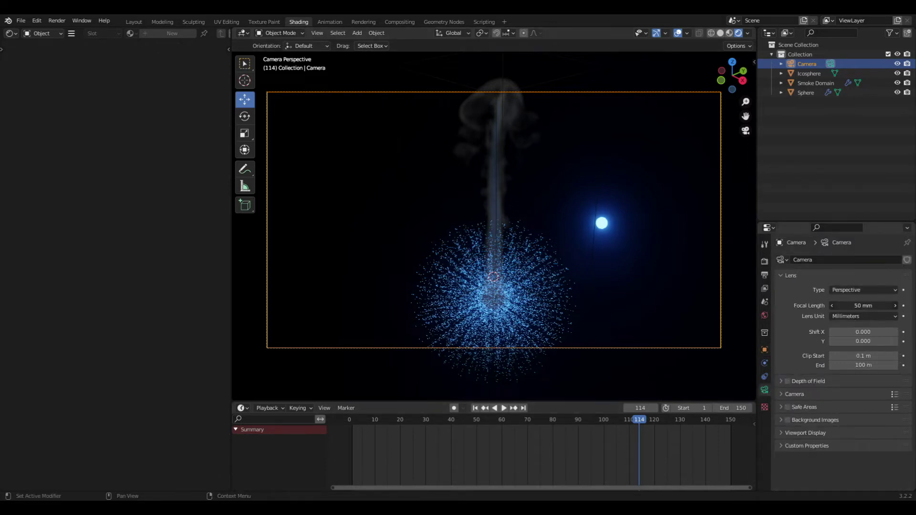
pyautogui.click(476, 408)
# - Move the Icosphere along the X axis to a new position
pyautogui.hotkey('shift', 'a')
pyautogui.click(582, 223)
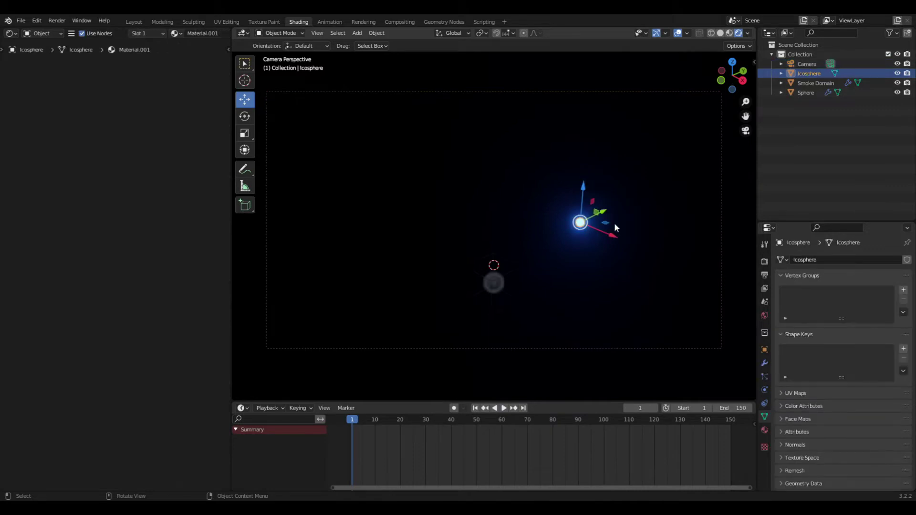
pyautogui.press('g')
pyautogui.press('x')
pyautogui.click(282, 327)
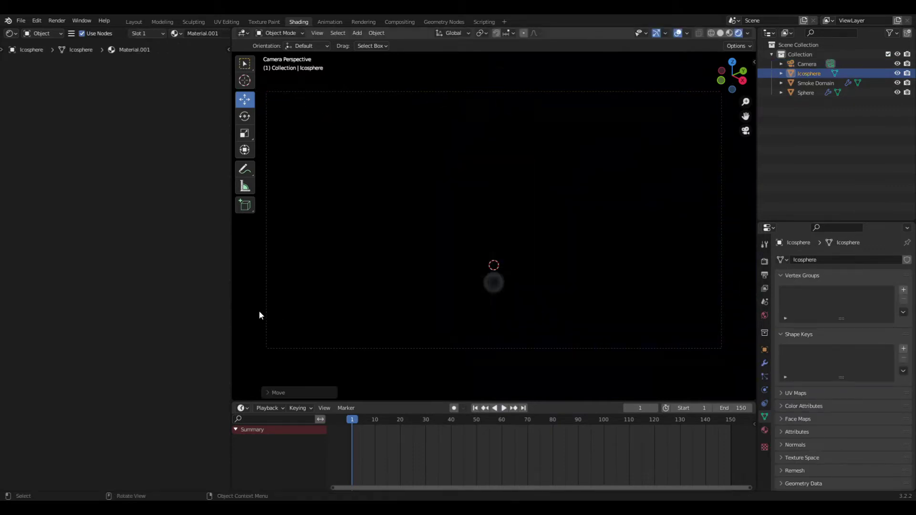
# - Add a Fluid Flow force field targeting Smoke Domain with strength 11, then play
pyautogui.hotkey('shift', 'a')
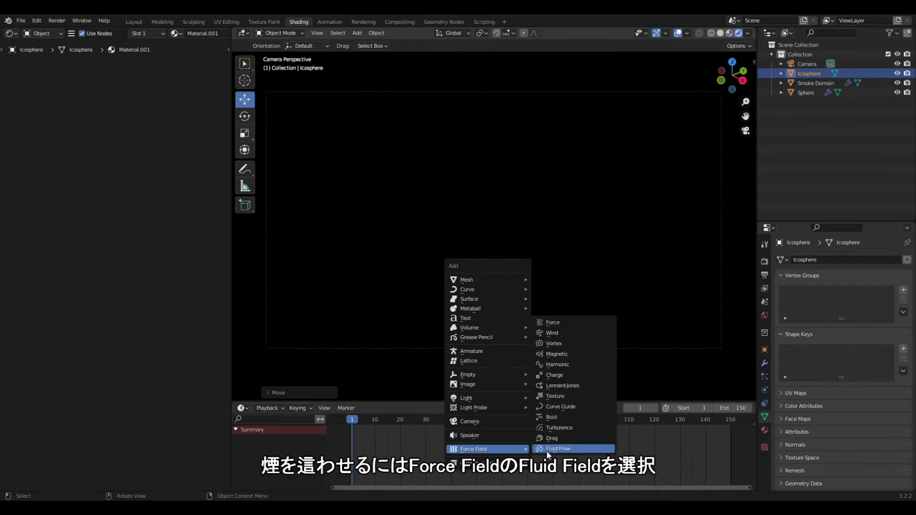
pyautogui.click(545, 449)
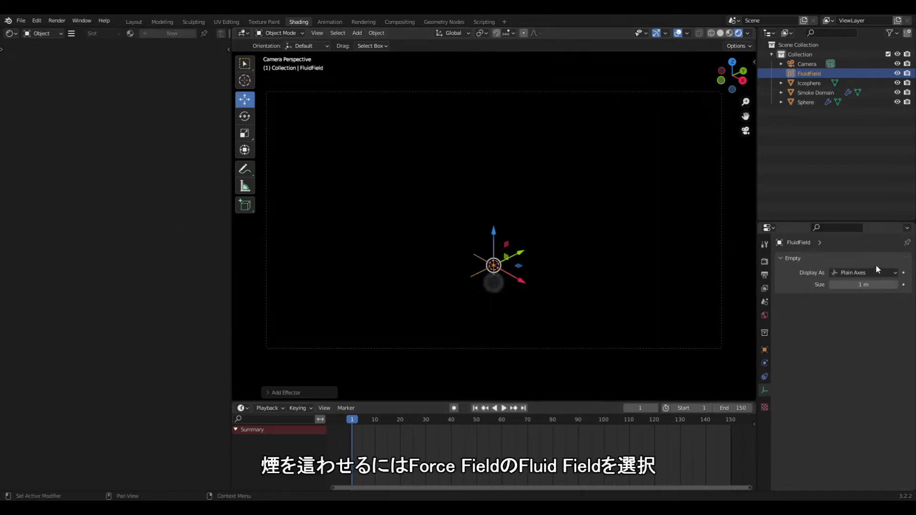
pyautogui.click(764, 364)
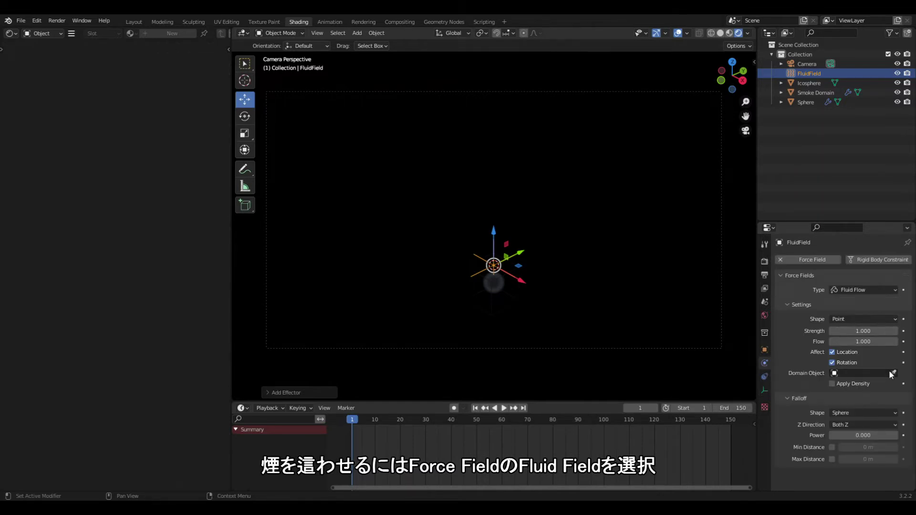
pyautogui.click(877, 375)
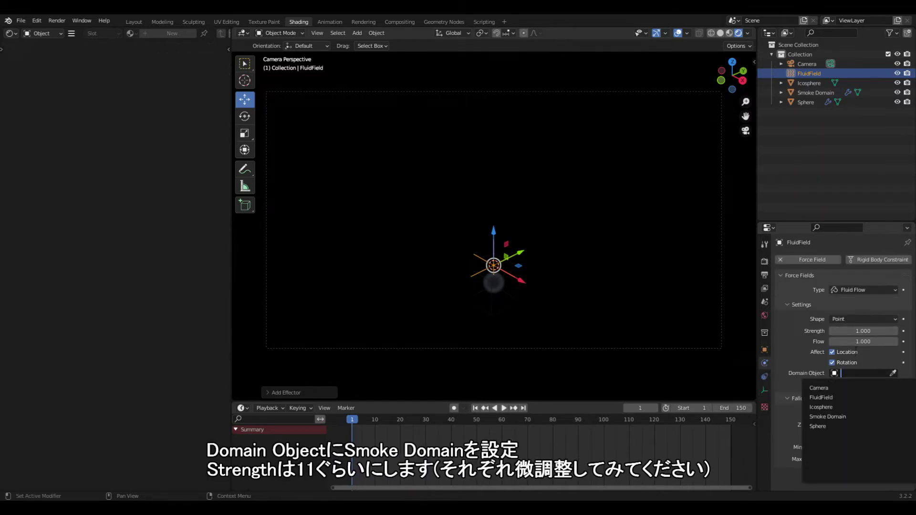
pyautogui.click(844, 423)
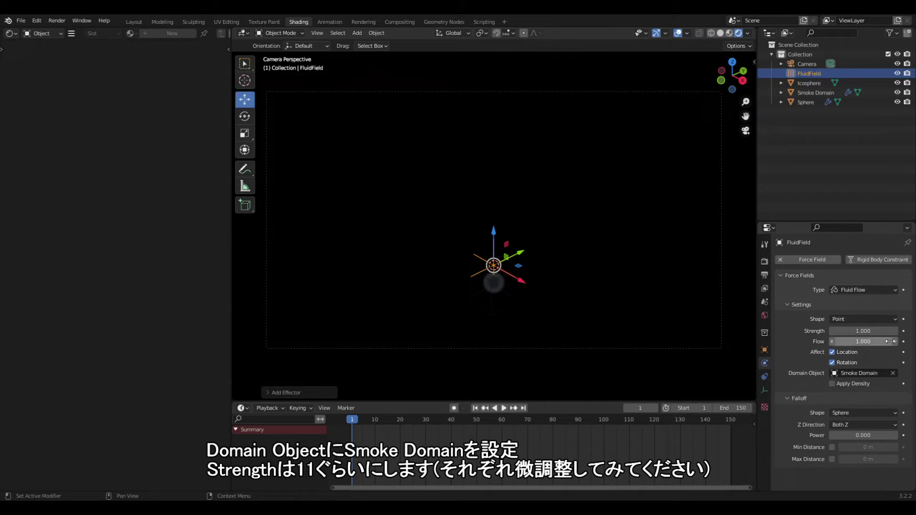
pyautogui.click(867, 333)
pyautogui.write('11.000')
pyautogui.press('Return')
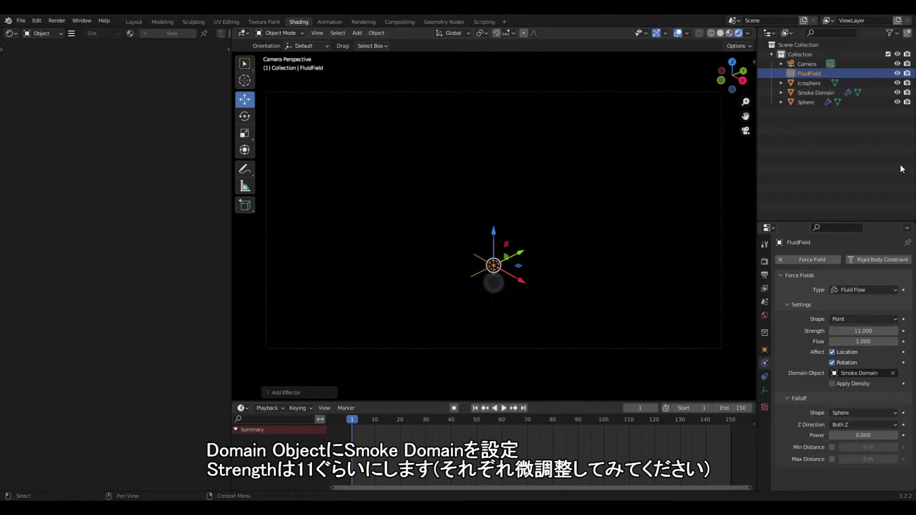
pyautogui.click(506, 408)
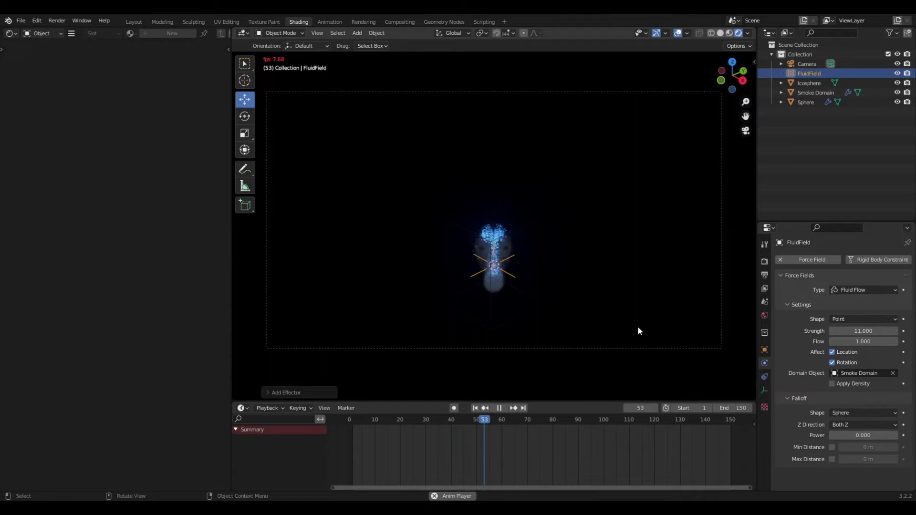
# - Play the simulation with pauses at frames 63, 77 and 98, stop at 125, then rewind to frame 1
pyautogui.press('space')
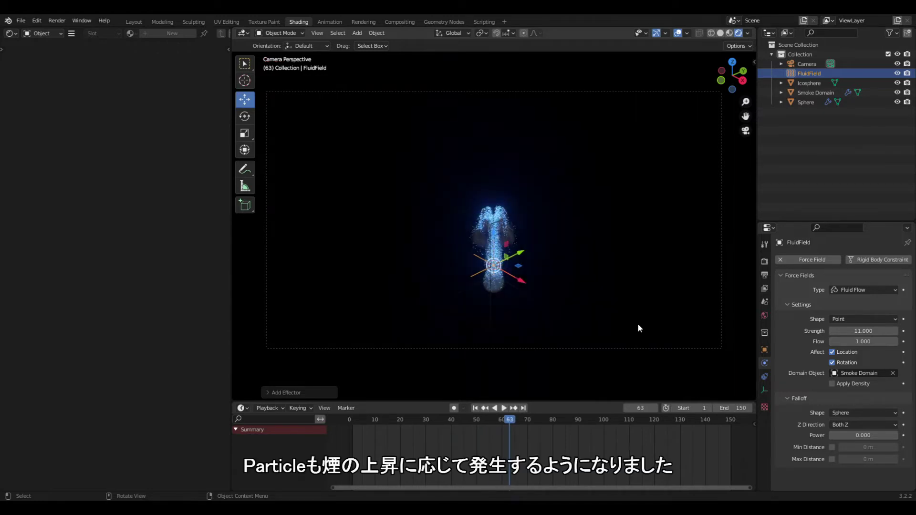
pyautogui.press('Right')
pyautogui.press('Right')
pyautogui.press('Right')
pyautogui.press('Right')
pyautogui.press('Right')
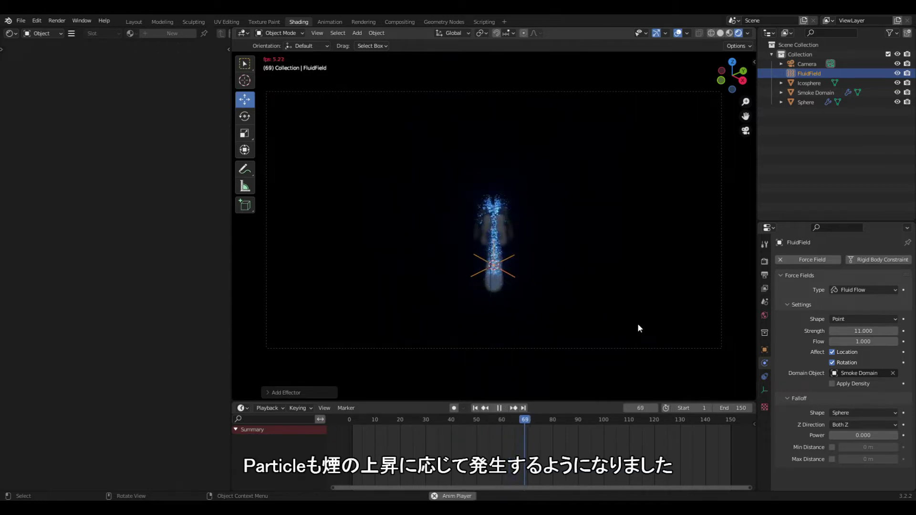
pyautogui.press('Right')
pyautogui.press('Right')
pyautogui.press('space')
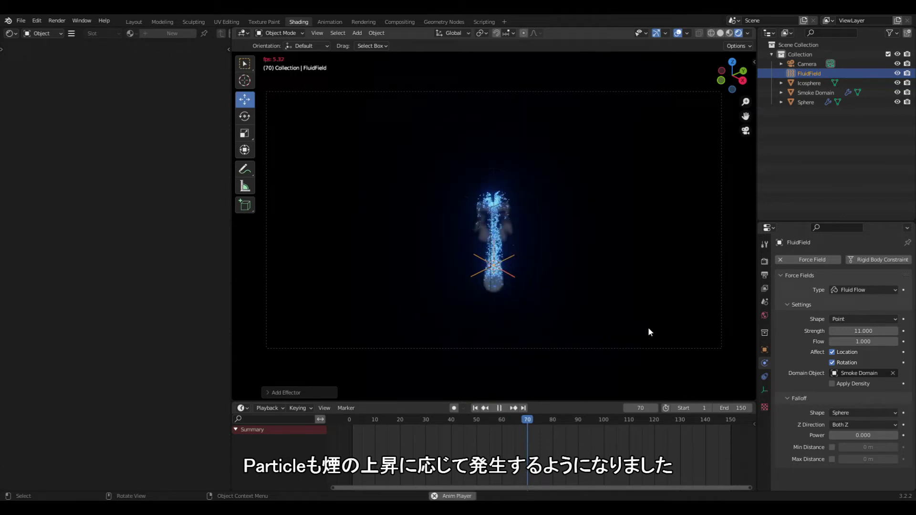
pyautogui.press('space')
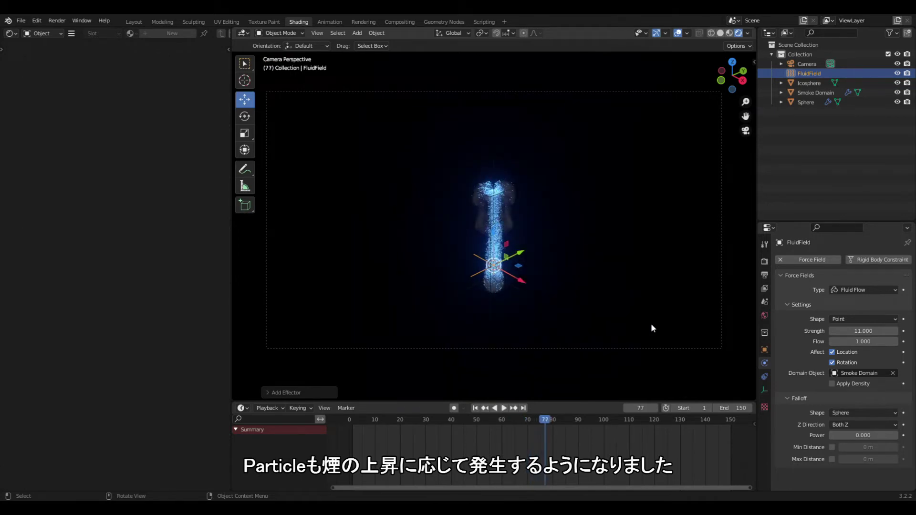
pyautogui.press('space')
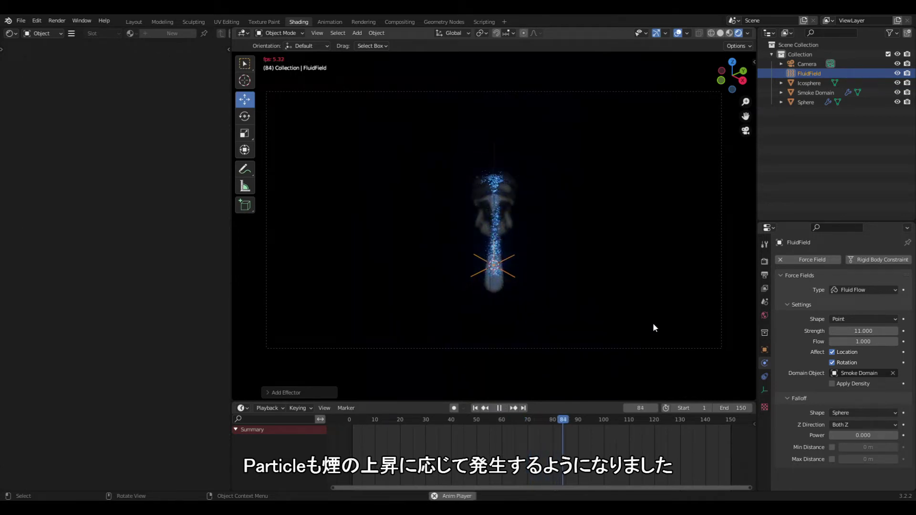
pyautogui.press('space')
pyautogui.press('space')
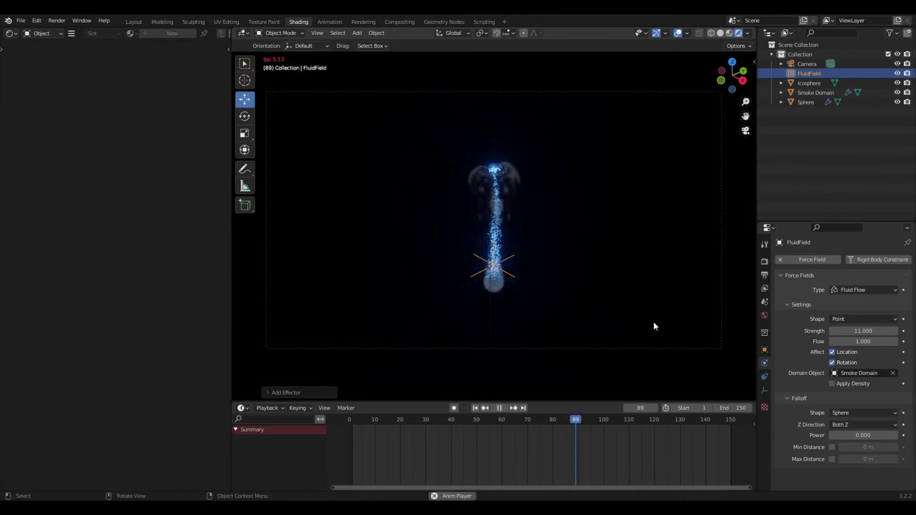
pyautogui.press('space')
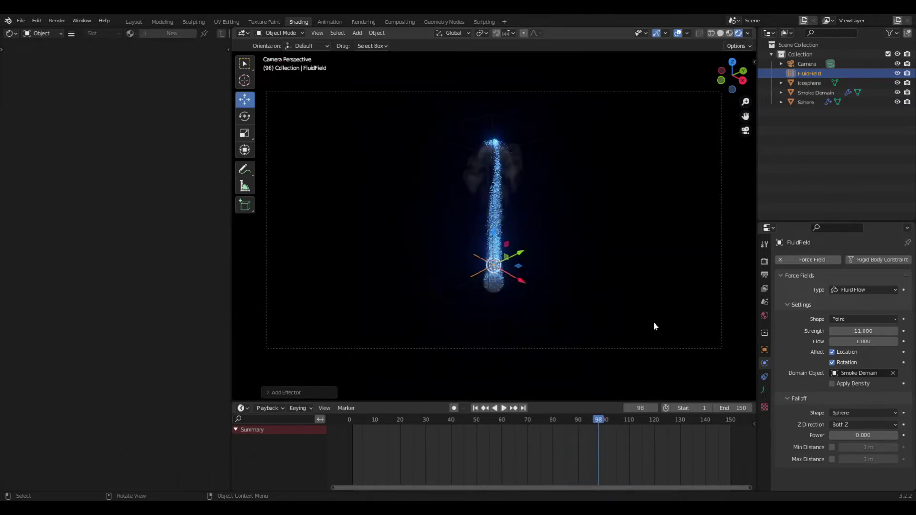
pyautogui.press('space')
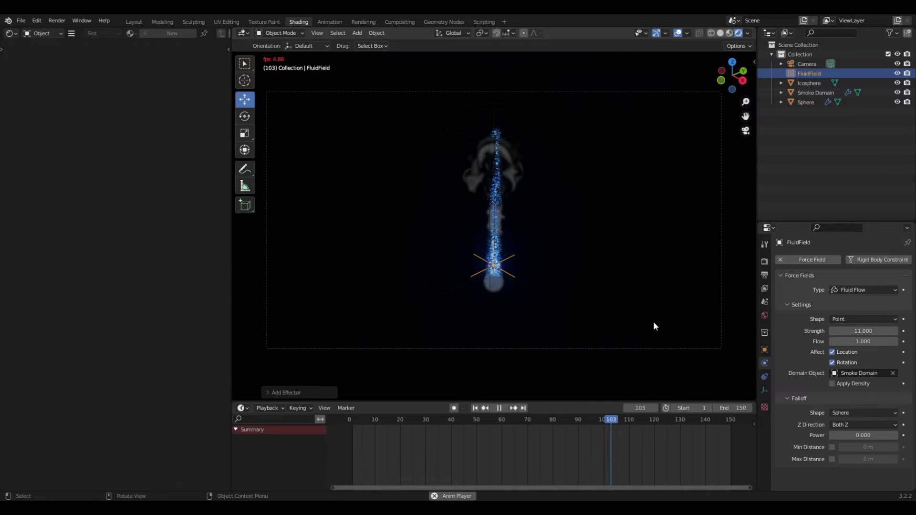
pyautogui.press('space')
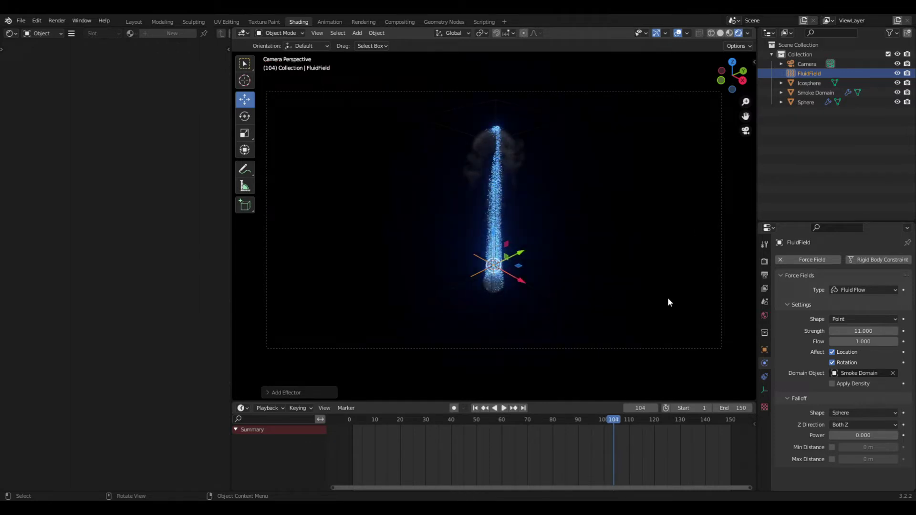
pyautogui.press('space')
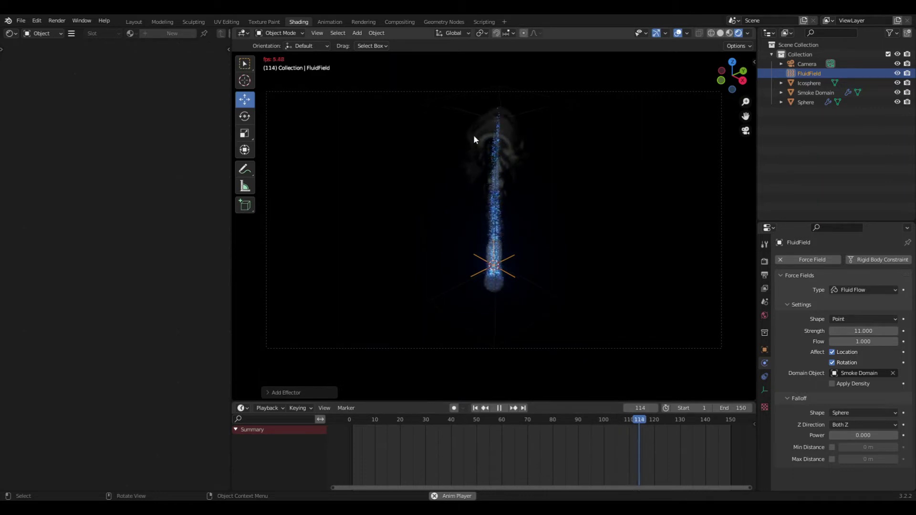
pyautogui.press('space')
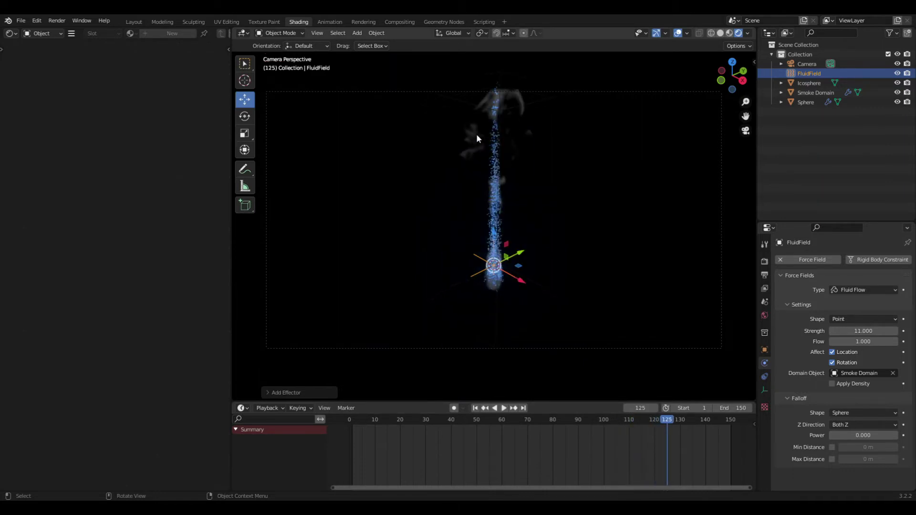
pyautogui.click(475, 409)
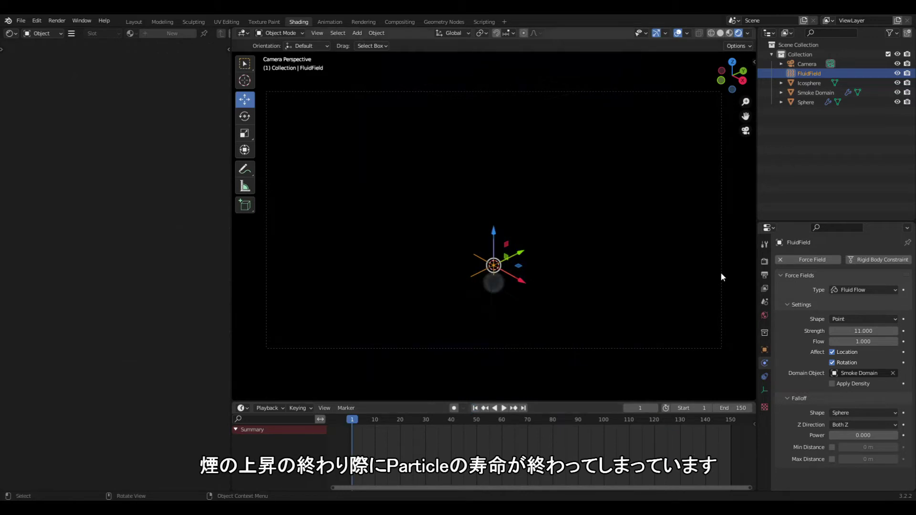
# - Set the Sphere's particle emission end frame to 1 and lifetime to 150, then play
pyautogui.click(504, 285)
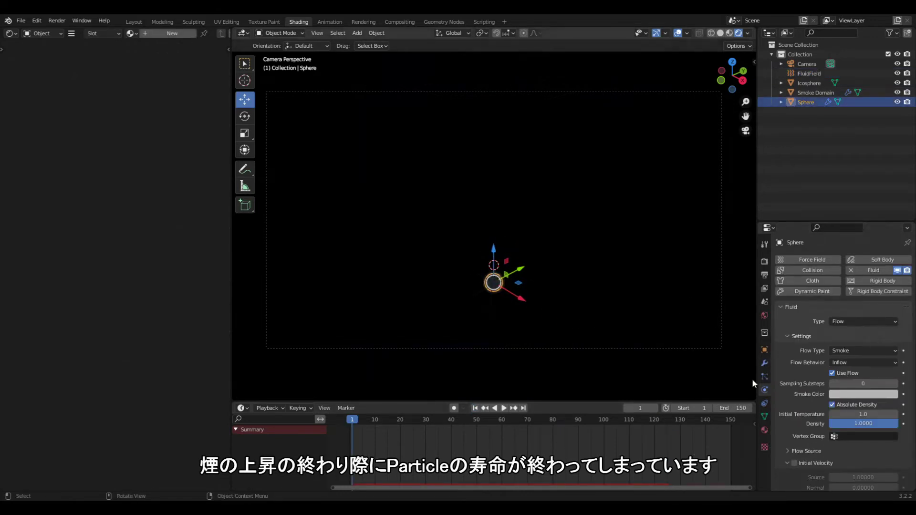
pyautogui.click(765, 377)
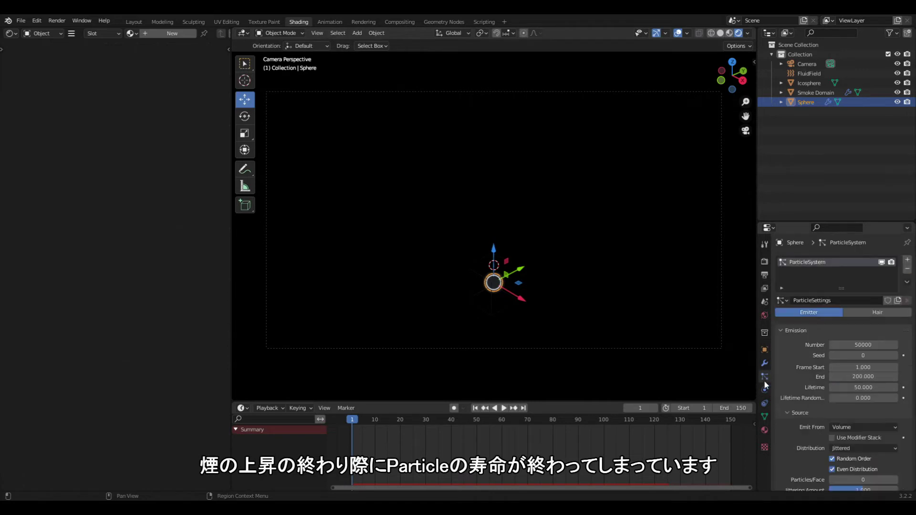
pyautogui.click(879, 377)
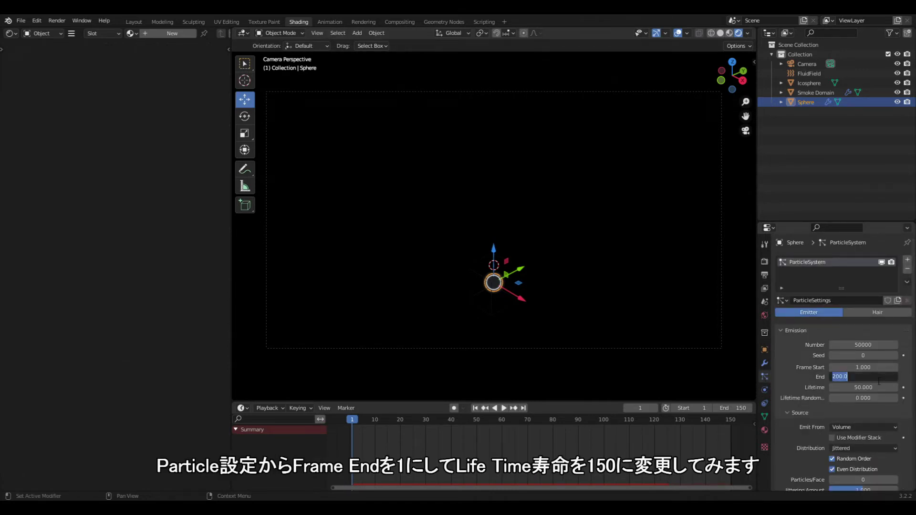
pyautogui.write('1')
pyautogui.press('Return')
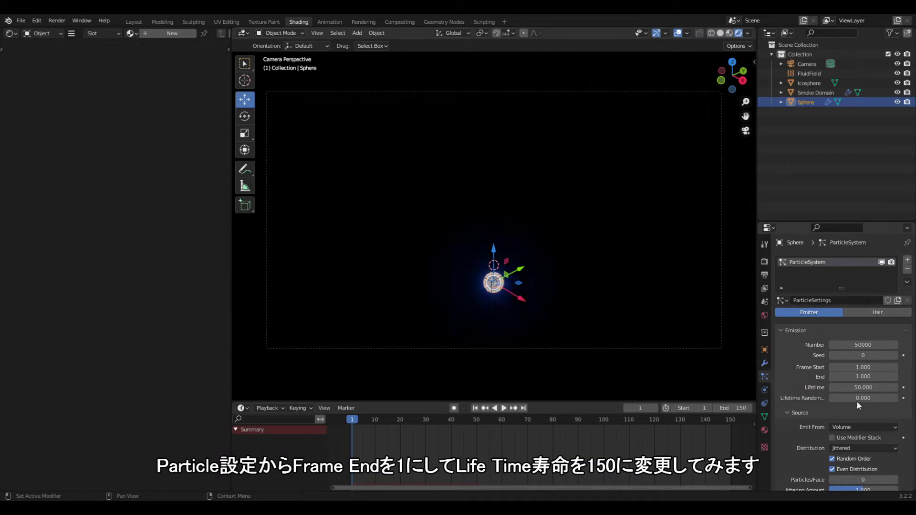
pyautogui.click(854, 391)
pyautogui.write('150.000')
pyautogui.press('Return')
pyautogui.click(601, 387)
pyautogui.click(505, 409)
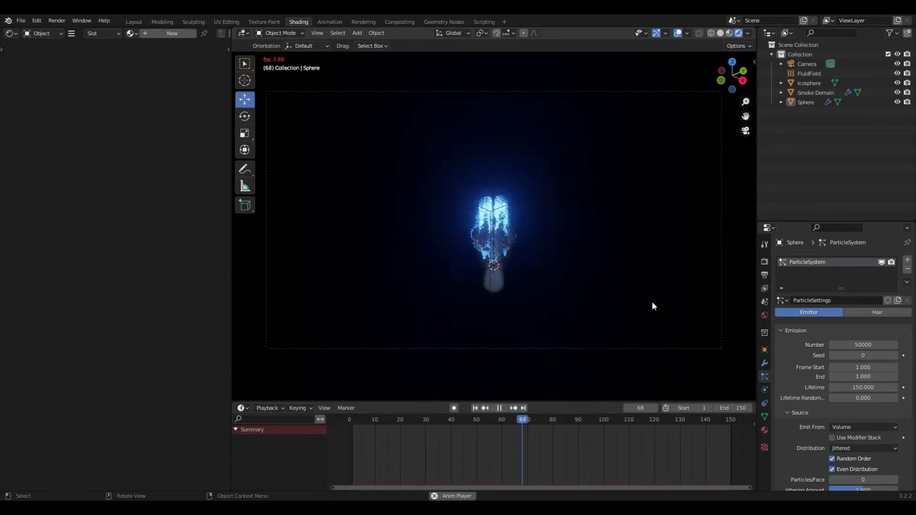
# - Pause playback at frame 70, then resume and stop at frame 95
pyautogui.press('space')
pyautogui.press('space')
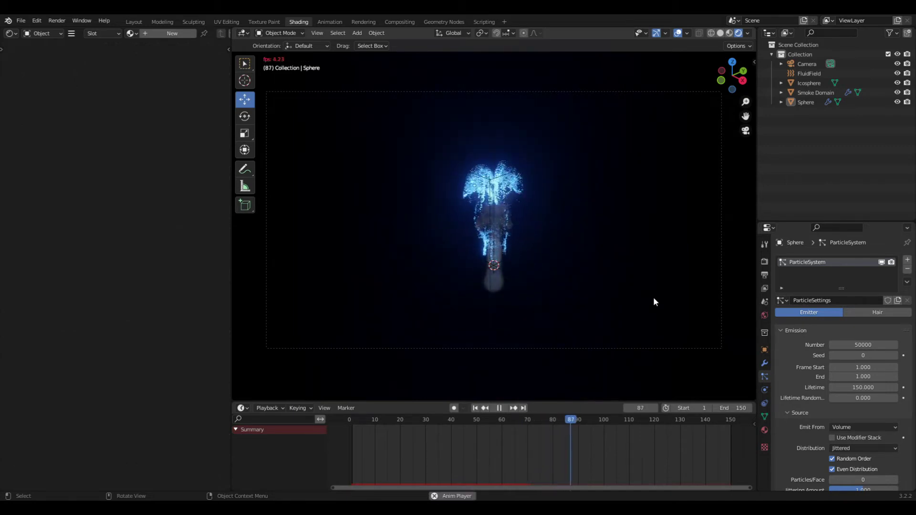
pyautogui.press('space')
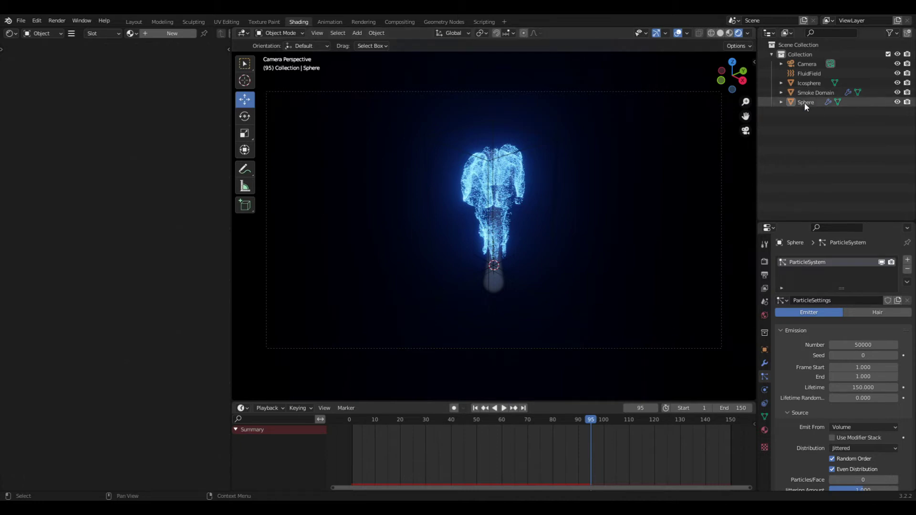
# - Add a ColorRamp node to the Icosphere material and feed its colour into the Emission shader
pyautogui.click(810, 83)
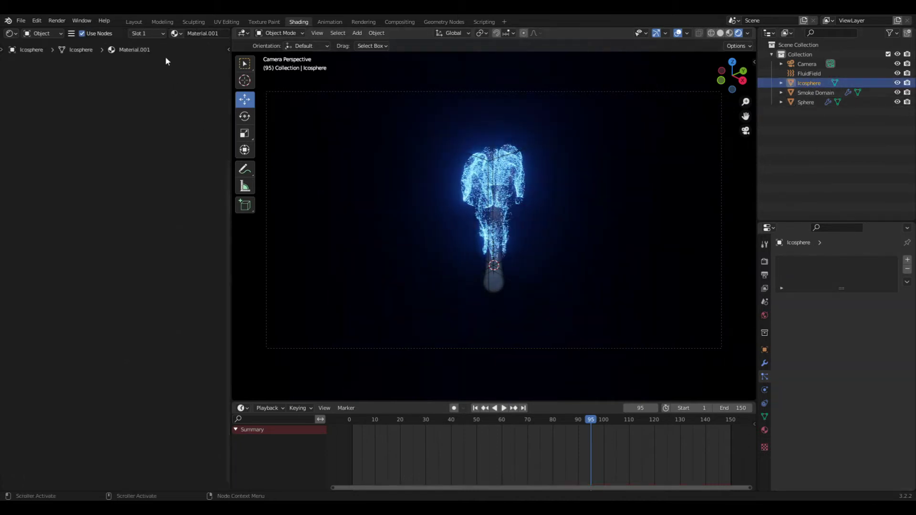
pyautogui.scroll(-3, 187, 36)
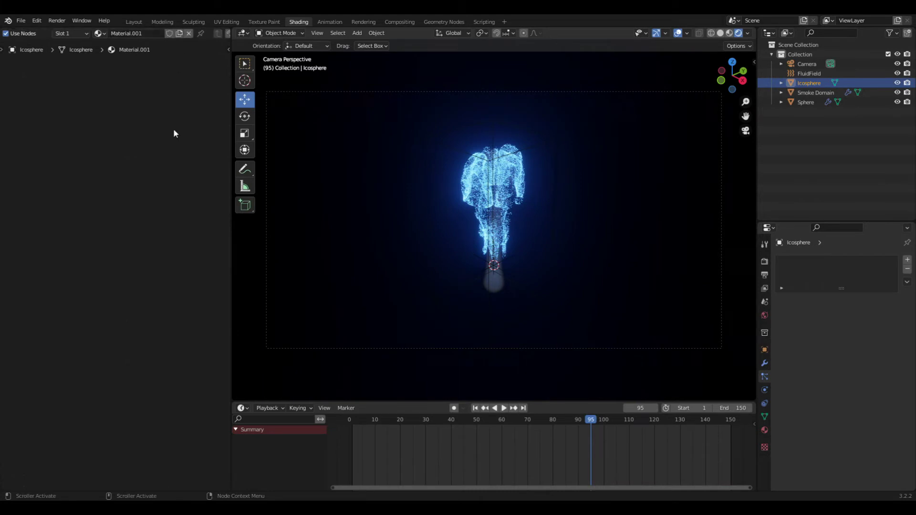
pyautogui.moveTo(103, 221)
pyautogui.mouseDown(button='middle')
pyautogui.moveTo(10, 255)
pyautogui.moveTo(143, 270)
pyautogui.moveTo(86, 250)
pyautogui.moveTo(172, 275)
pyautogui.mouseUp(button='middle')
pyautogui.scroll(-3, 165, 267)
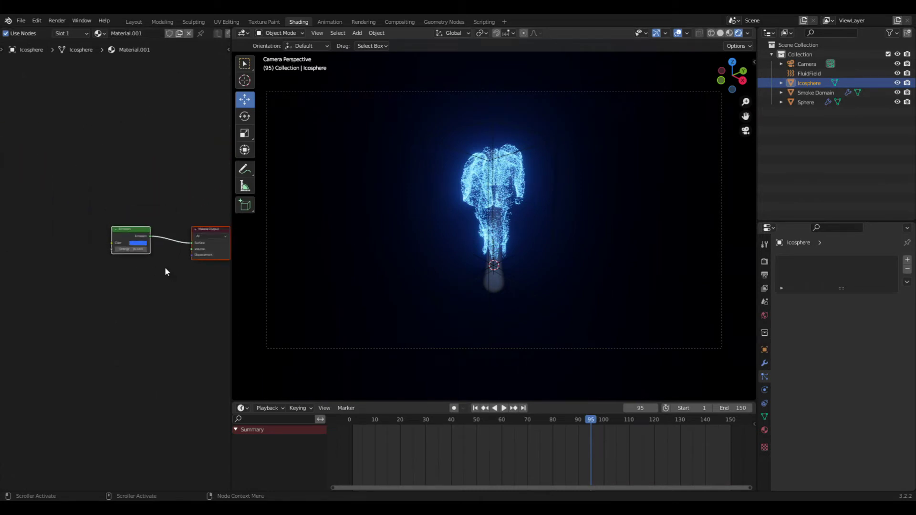
pyautogui.moveTo(128, 280); pyautogui.dragTo(135, 272, button='middle')
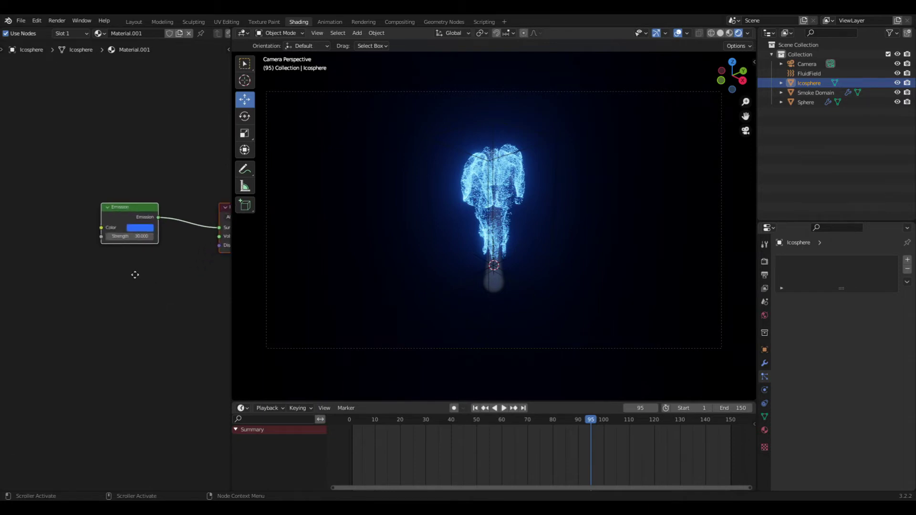
pyautogui.hotkey('shift', 'a')
pyautogui.moveTo(174, 460)
pyautogui.click(247, 335)
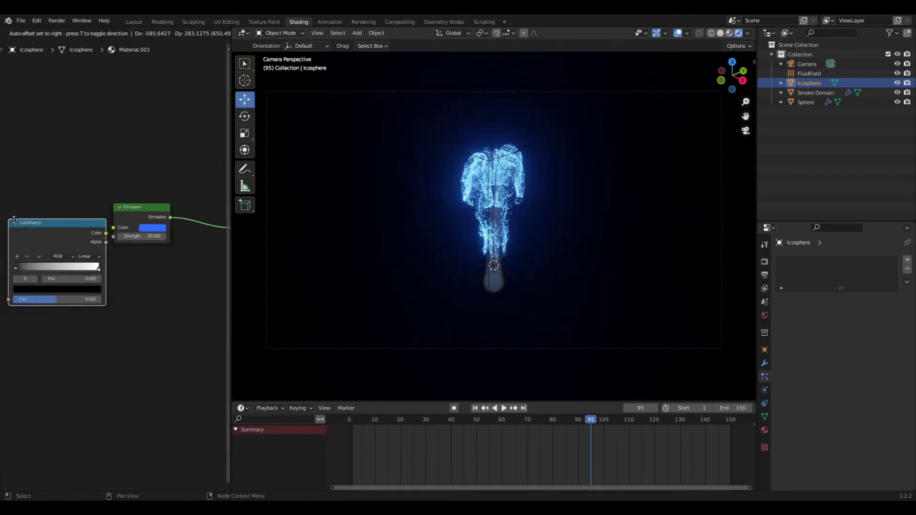
pyautogui.click(78, 230)
pyautogui.keyDown('ctrl'); pyautogui.scroll(-4, 155, 246); pyautogui.keyUp('ctrl')
pyautogui.moveTo(21, 240); pyautogui.dragTo(153, 234)
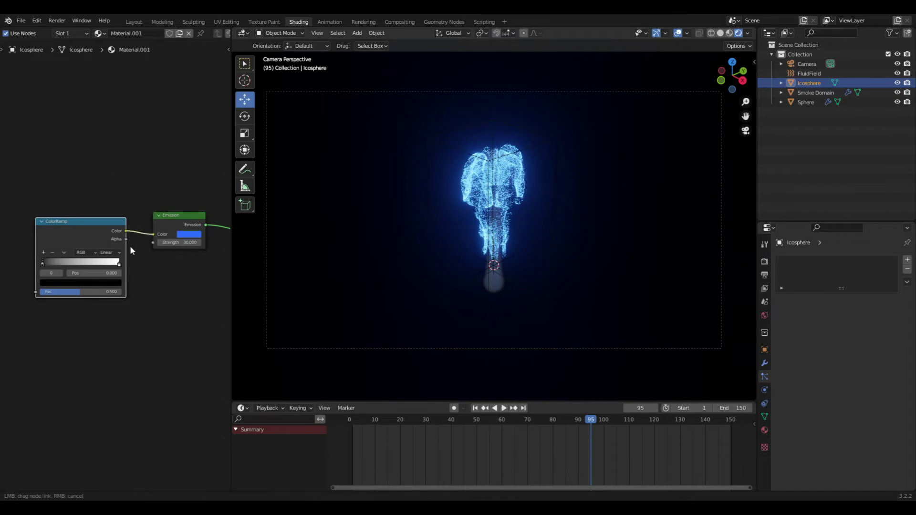
pyautogui.click(119, 263)
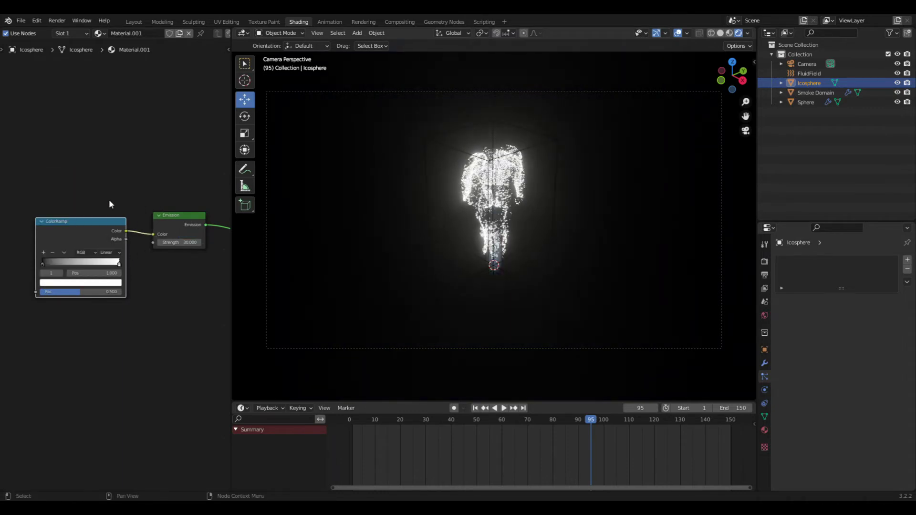
# - Set the ramp's end stop colour to blue
pyautogui.click(112, 284)
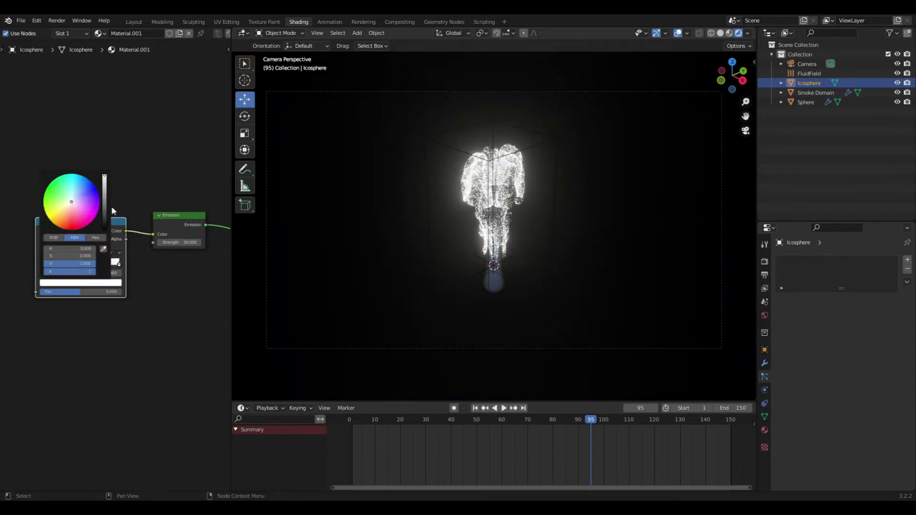
pyautogui.click(93, 187)
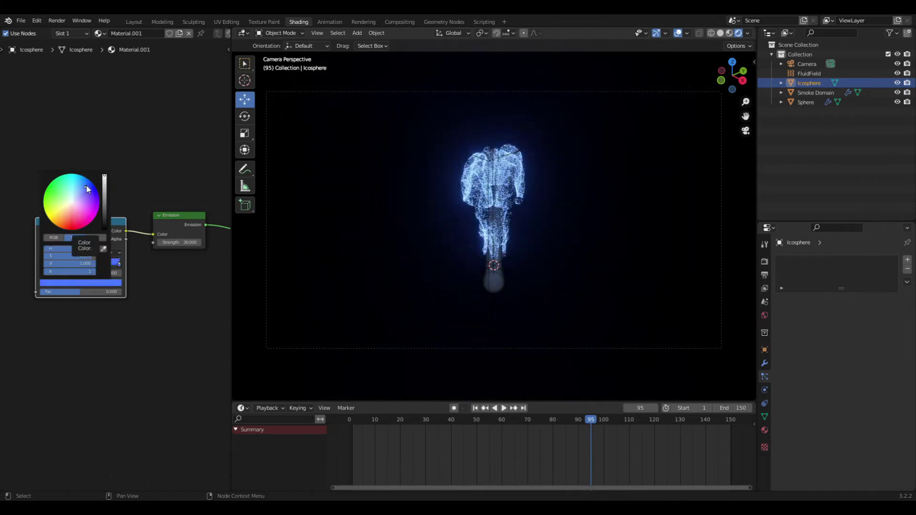
pyautogui.scroll(-2, 74, 340)
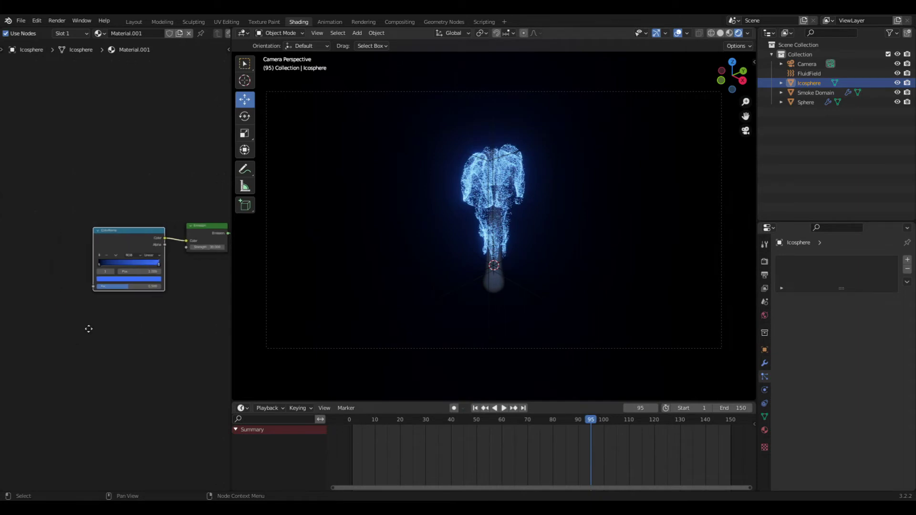
pyautogui.moveTo(88, 327); pyautogui.dragTo(95, 366, button='middle')
# - Add a near-white stop midway along the ramp, then reselect the blue end stop
pyautogui.click(104, 293)
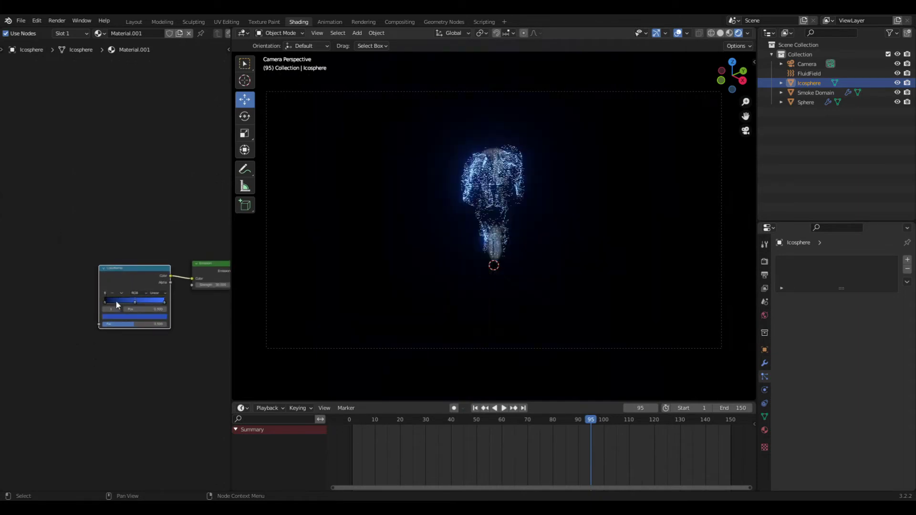
pyautogui.click(149, 317)
pyautogui.click(127, 253)
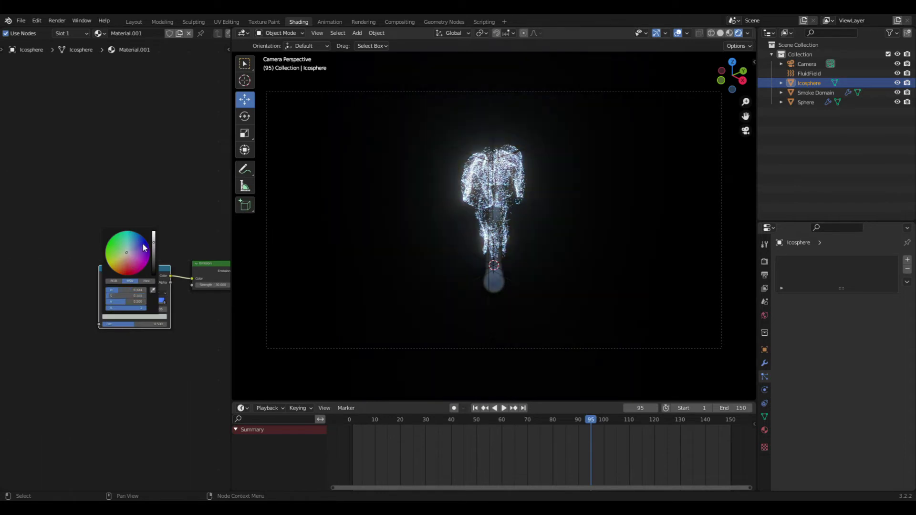
pyautogui.moveTo(153, 241); pyautogui.dragTo(154, 233)
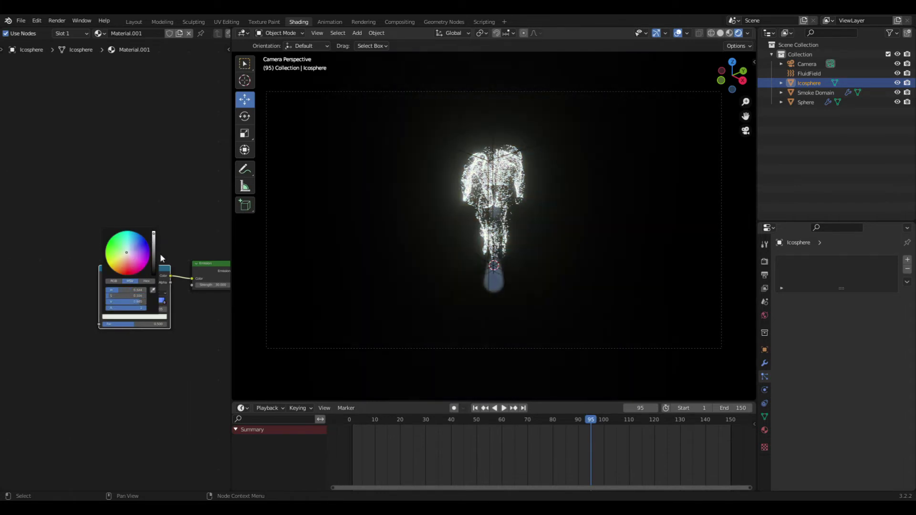
pyautogui.click(190, 359)
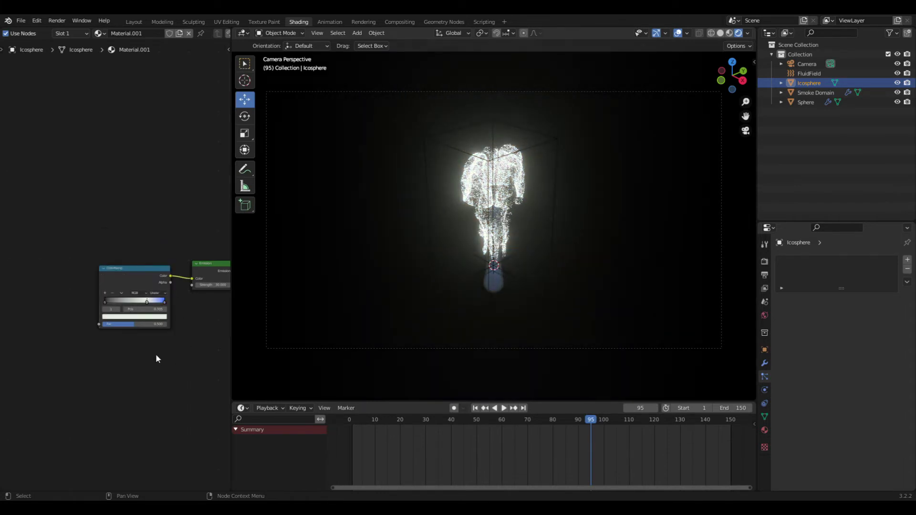
pyautogui.click(165, 302)
pyautogui.hotkey('shift', 'a')
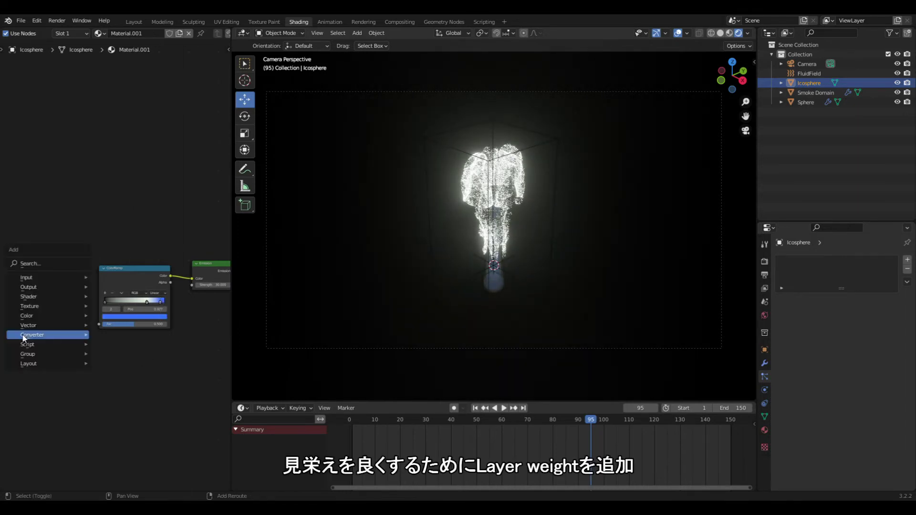
pyautogui.moveTo(49, 276)
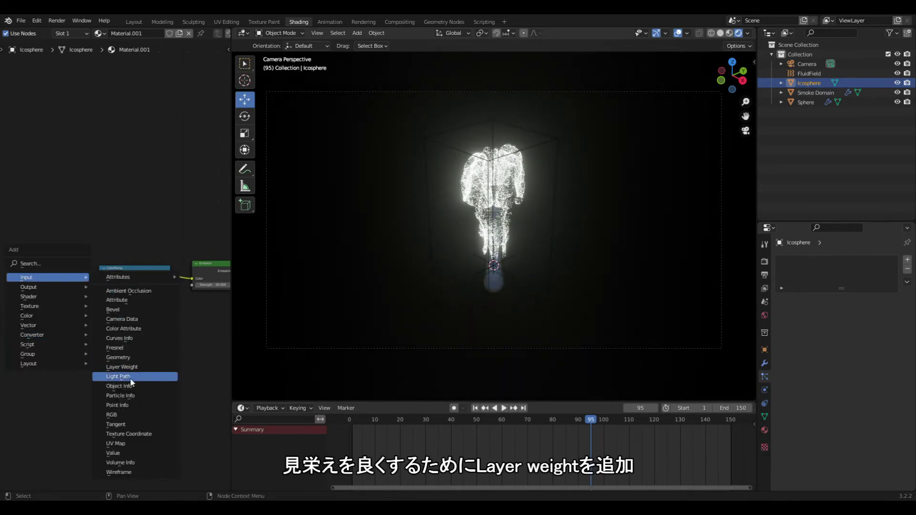
# - Add a Layer Weight node, link its Facing output to the ramp's Fac, and raise Blend
pyautogui.click(121, 367)
pyautogui.click(40, 288)
pyautogui.click(44, 286)
pyautogui.moveTo(53, 292); pyautogui.dragTo(100, 325)
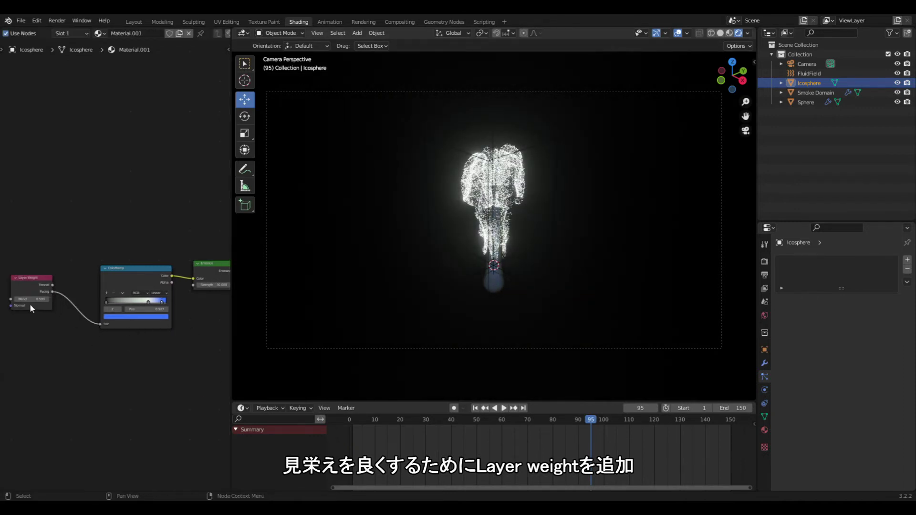
pyautogui.moveTo(33, 299); pyautogui.dragTo(53, 299)
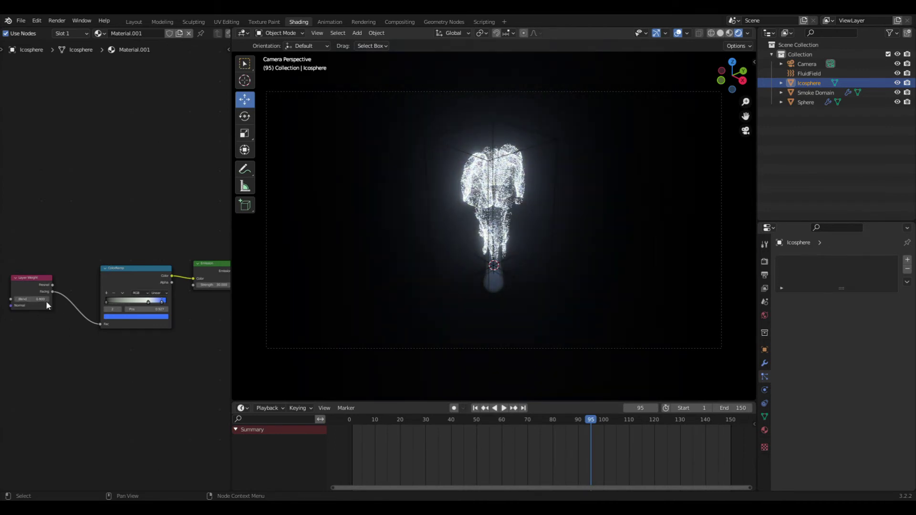
# - Reposition the white ramp stop and select the blue end stop
pyautogui.moveTo(163, 305); pyautogui.dragTo(123, 302)
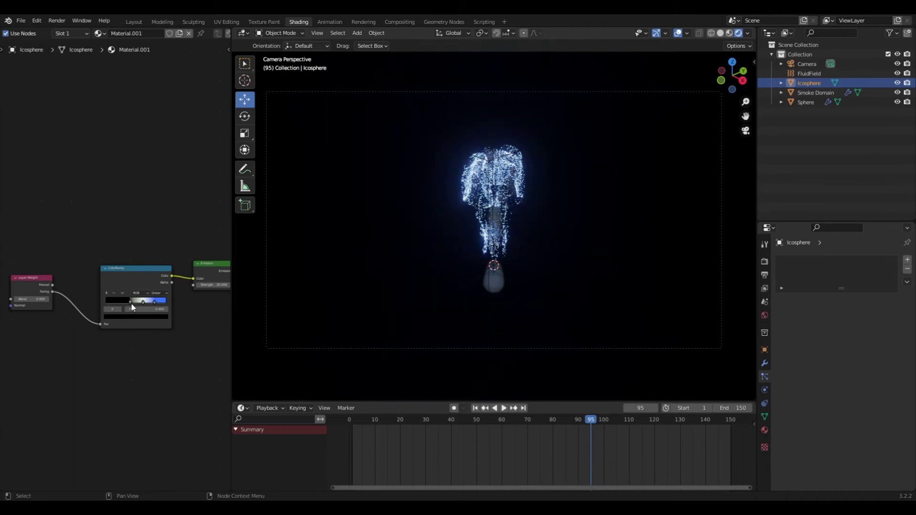
pyautogui.moveTo(143, 303); pyautogui.dragTo(144, 305)
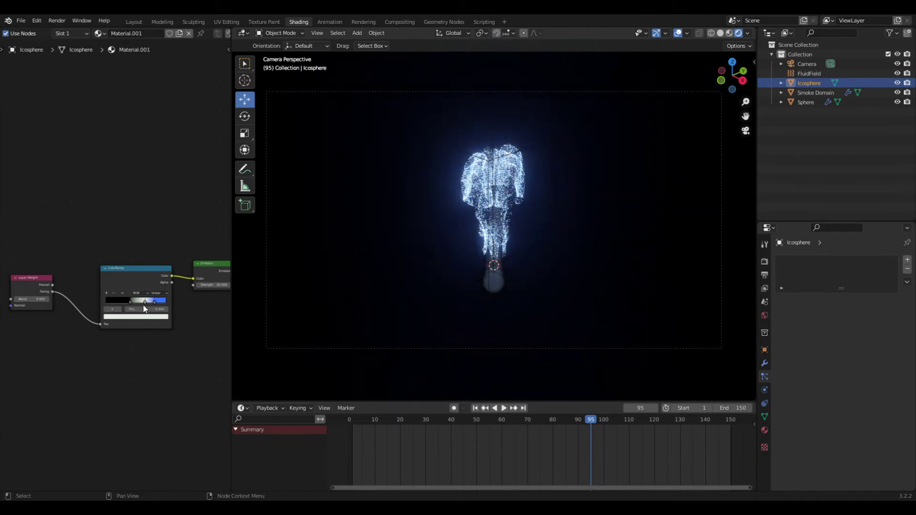
pyautogui.click(156, 302)
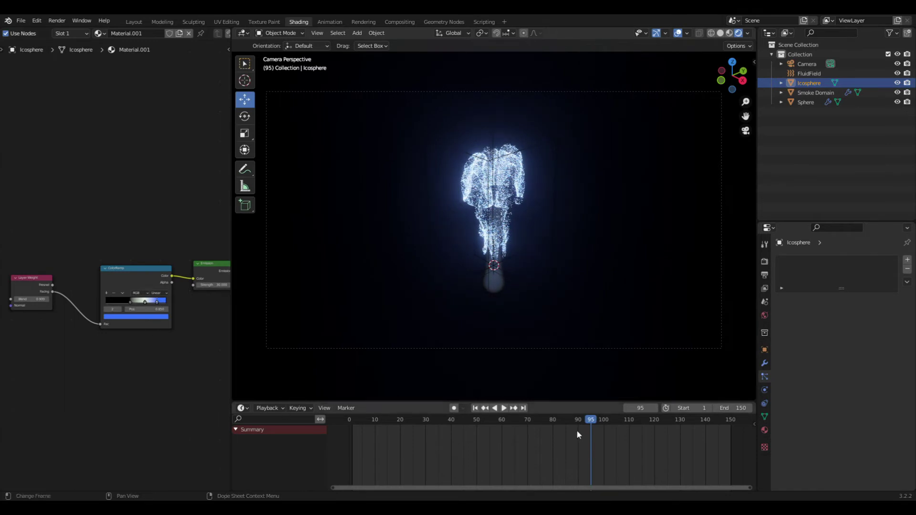
# - At frame 105, push the blue stop's saturation to 1.0, then replay from frame 1
pyautogui.click(616, 417)
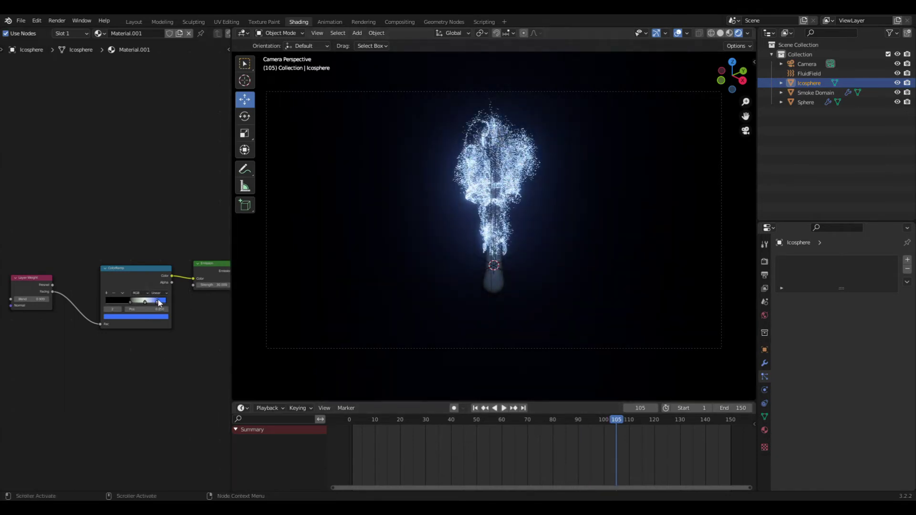
pyautogui.click(156, 315)
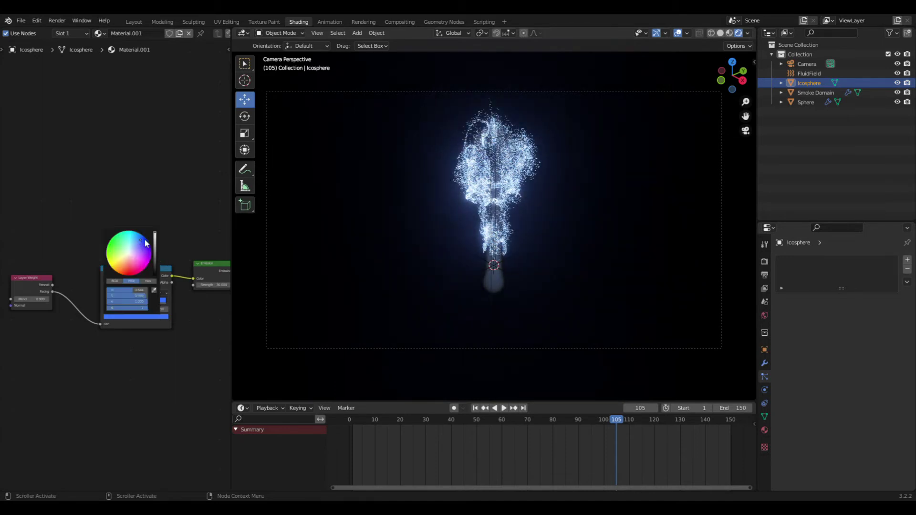
pyautogui.click(146, 241)
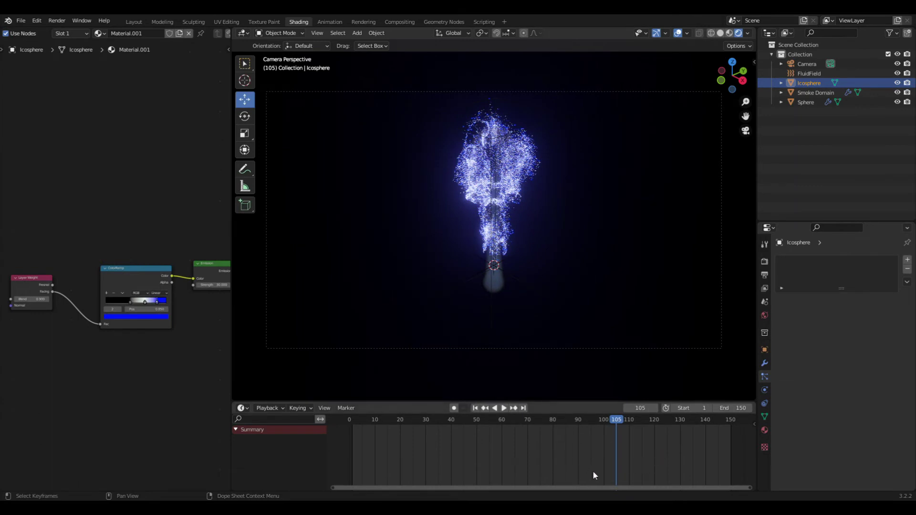
pyautogui.click(475, 408)
pyautogui.click(504, 408)
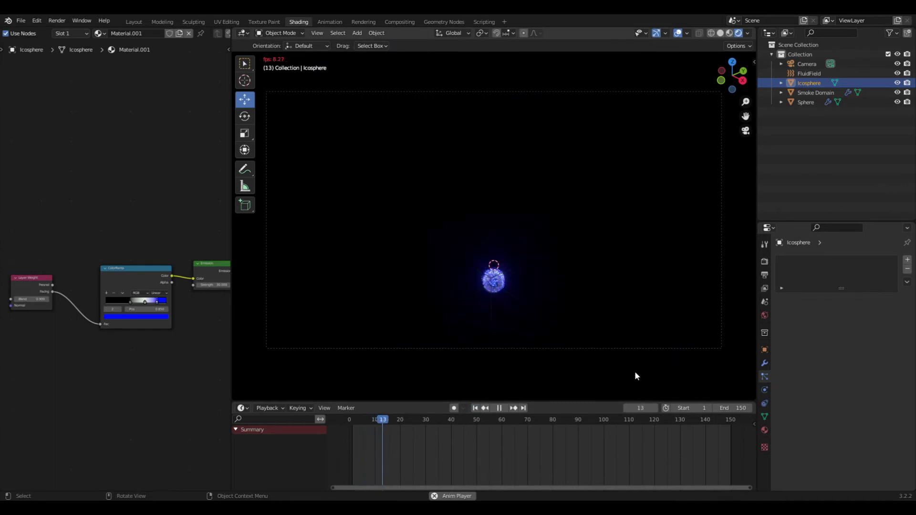
# - Watch the blue plume play, then rest at frame 90 with the Sphere selected
pyautogui.press('space')
pyautogui.scroll(3, 92, 340)
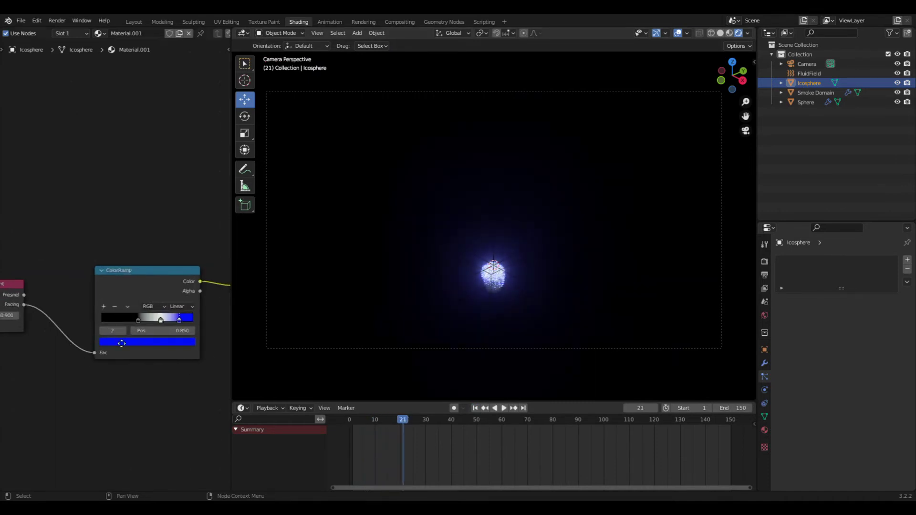
pyautogui.moveTo(79, 349); pyautogui.dragTo(154, 315, button='middle')
pyautogui.press('space')
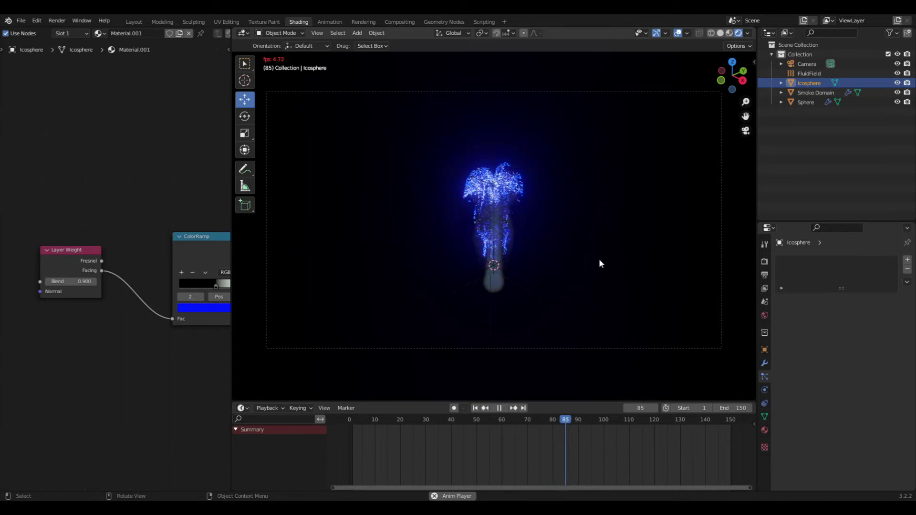
pyautogui.press('space')
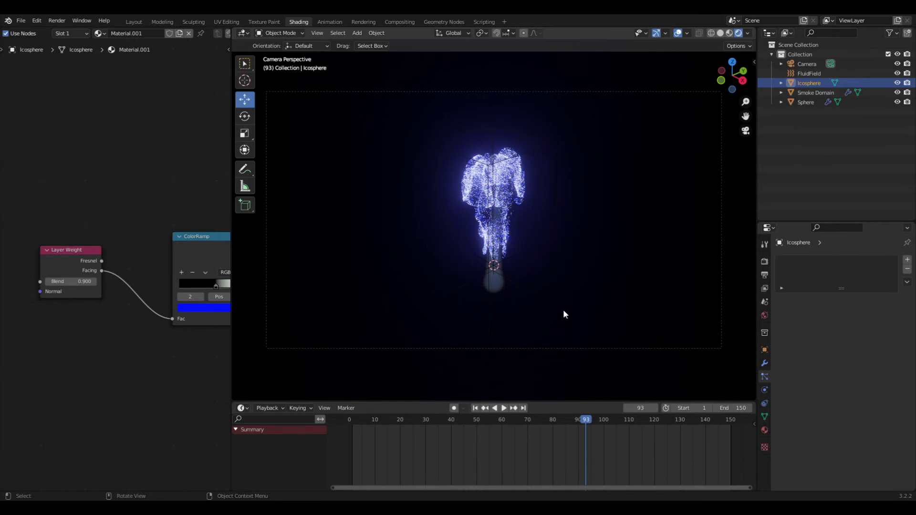
pyautogui.press('space')
pyautogui.press('space')
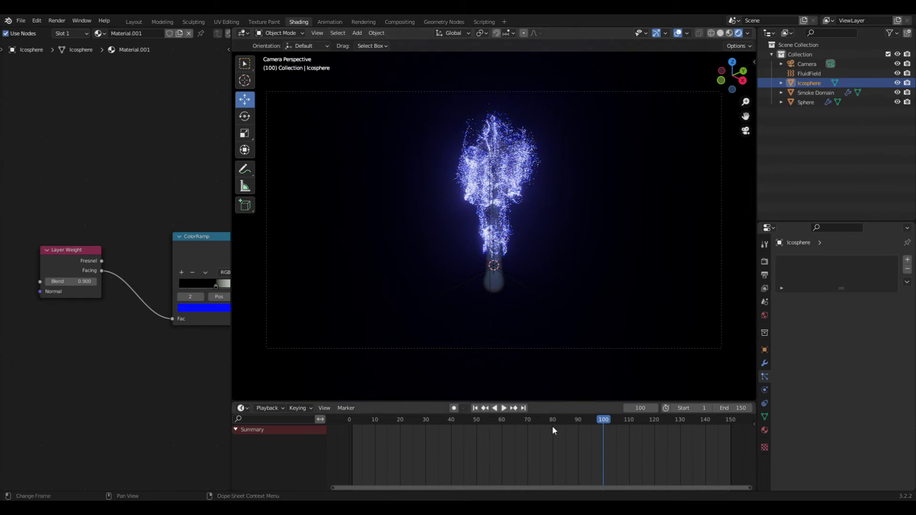
pyautogui.click(577, 422)
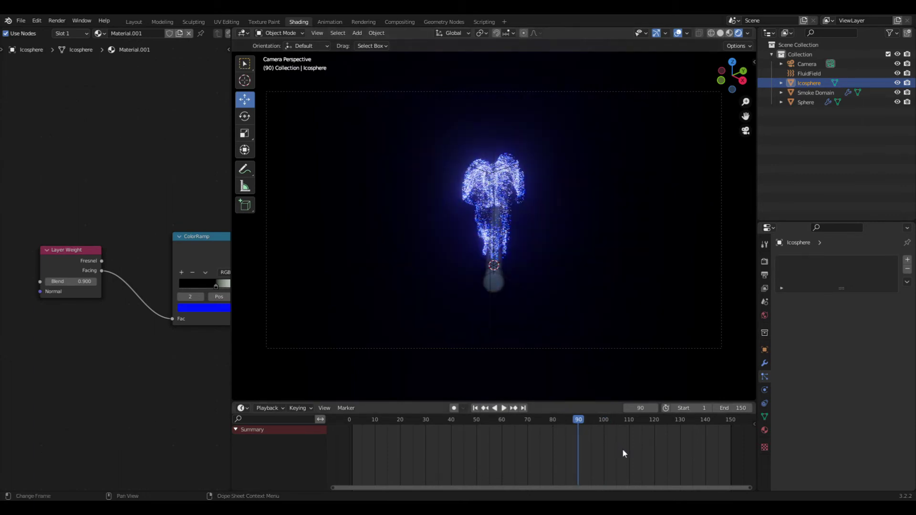
pyautogui.click(500, 287)
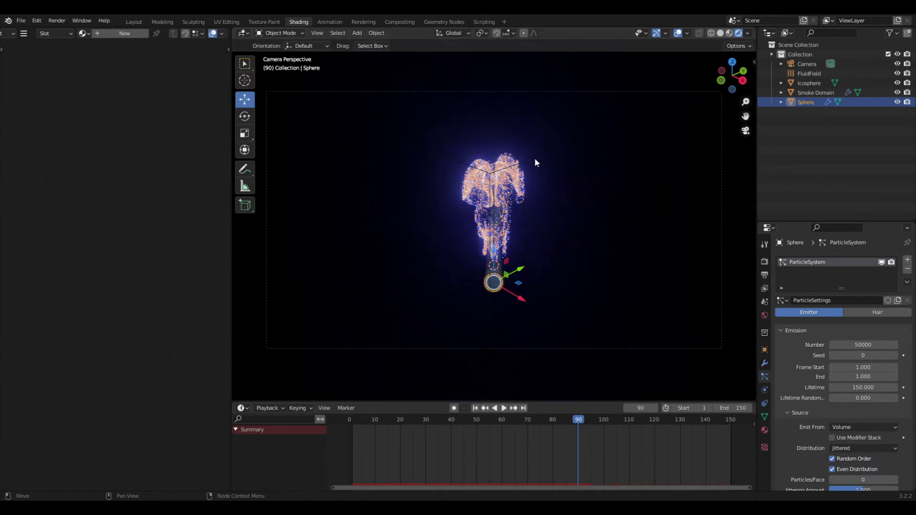
# - In the Smoke Domain material, set emission strength 10, move the blue stop to 0.945 and deepen it
pyautogui.click(555, 239)
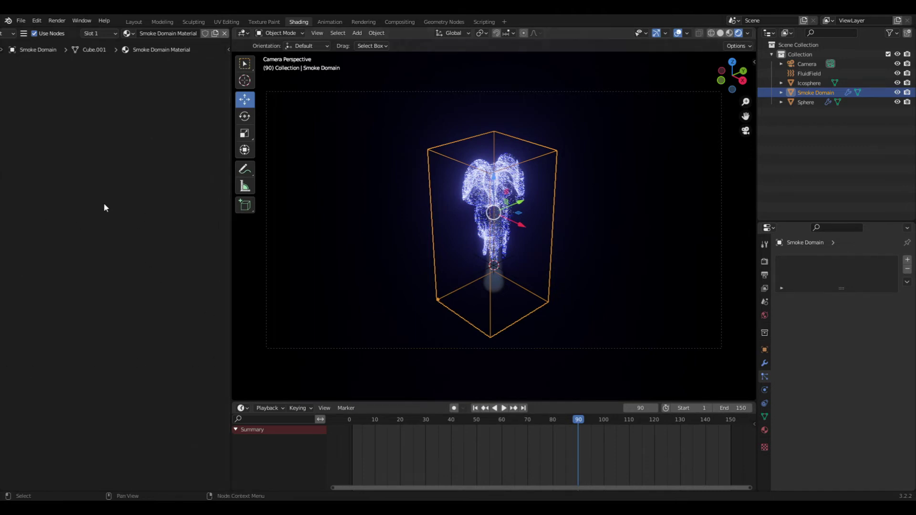
pyautogui.press('Home')
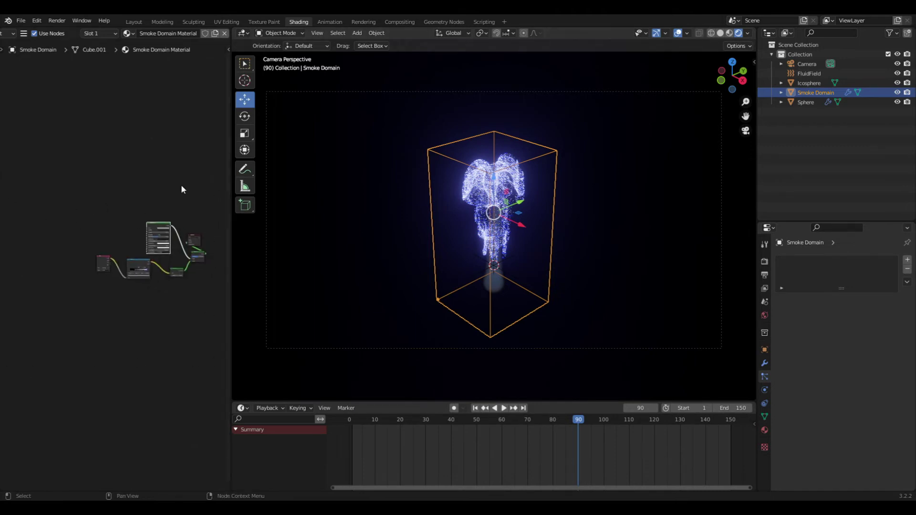
pyautogui.scroll(2, 171, 220)
pyautogui.scroll(2, 170, 219)
pyautogui.moveTo(17, 242); pyautogui.dragTo(50, 235, button='middle')
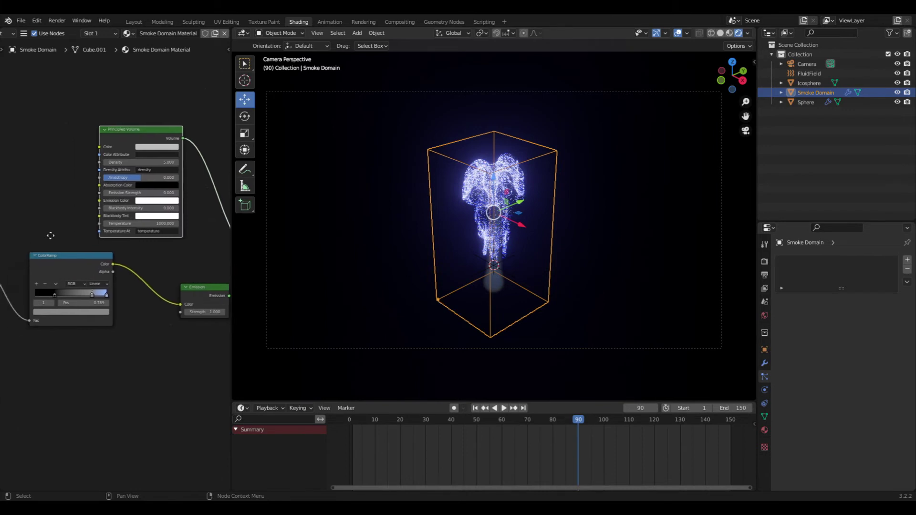
pyautogui.moveTo(167, 351); pyautogui.dragTo(149, 357, button='middle')
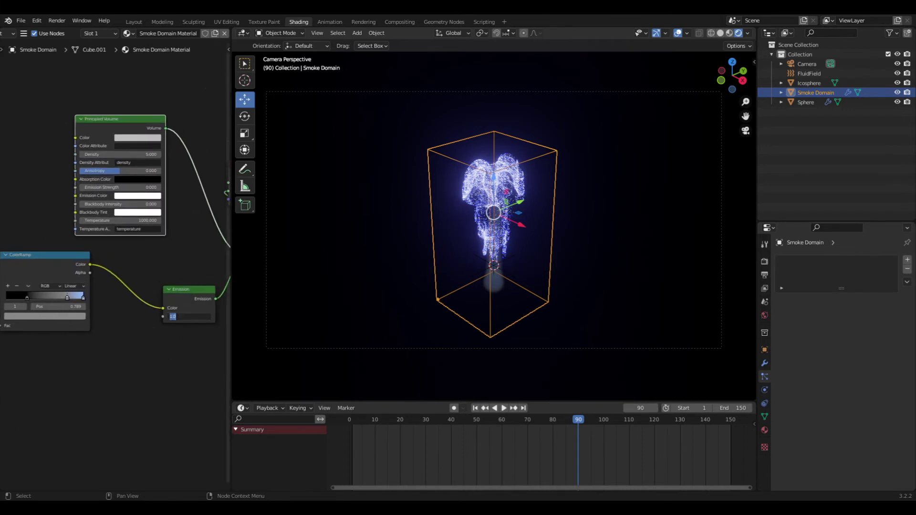
pyautogui.press('Return')
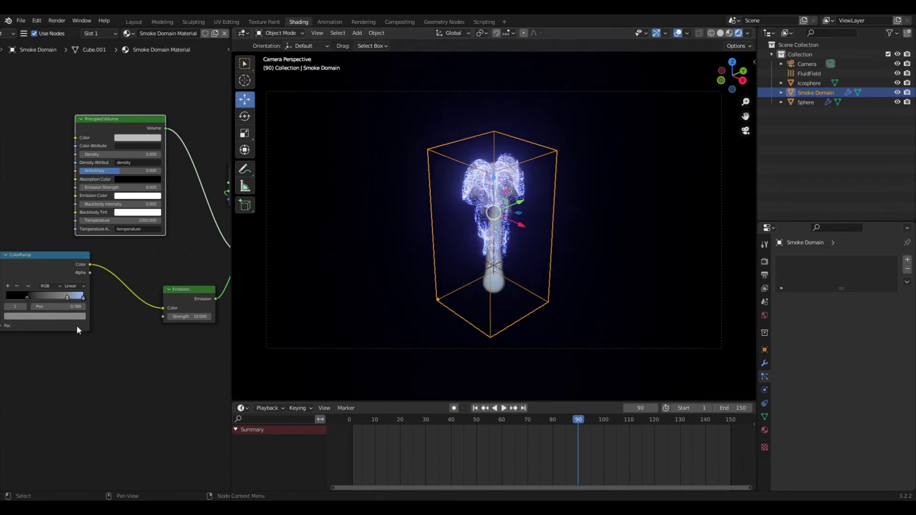
pyautogui.moveTo(84, 295); pyautogui.dragTo(80, 298)
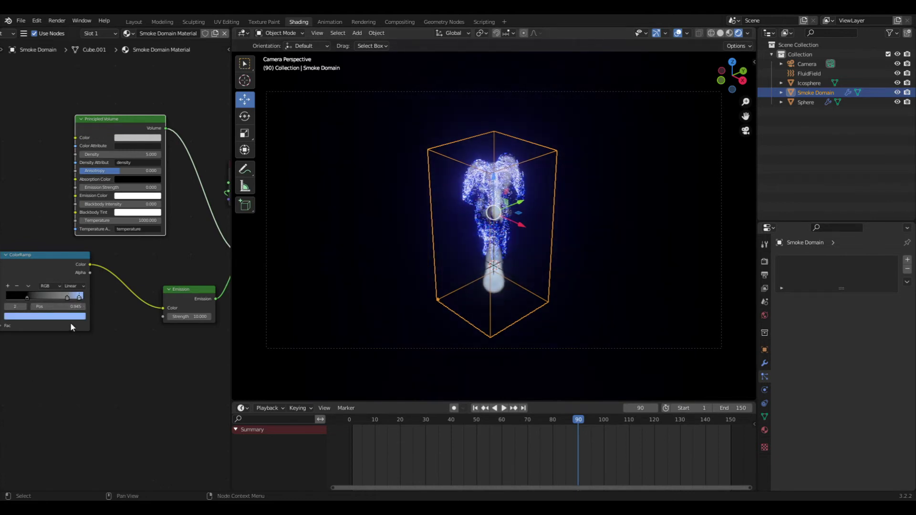
pyautogui.click(75, 316)
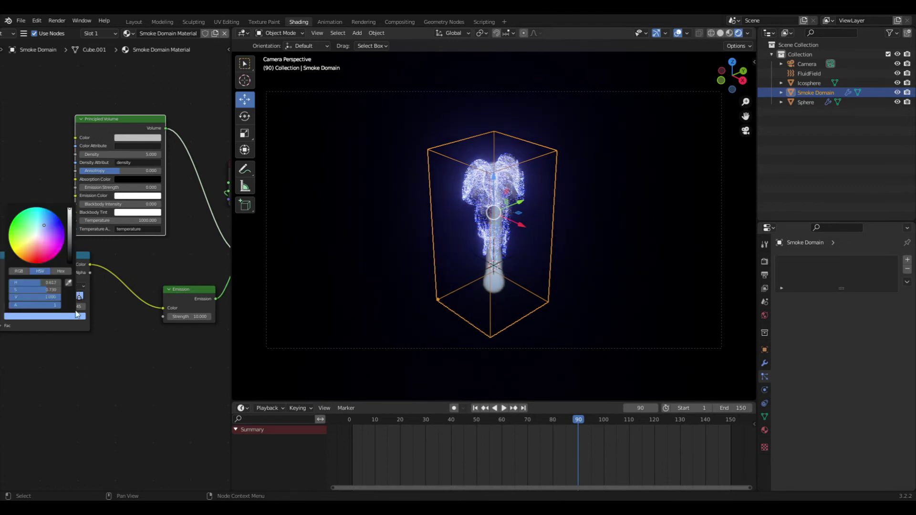
pyautogui.click(51, 222)
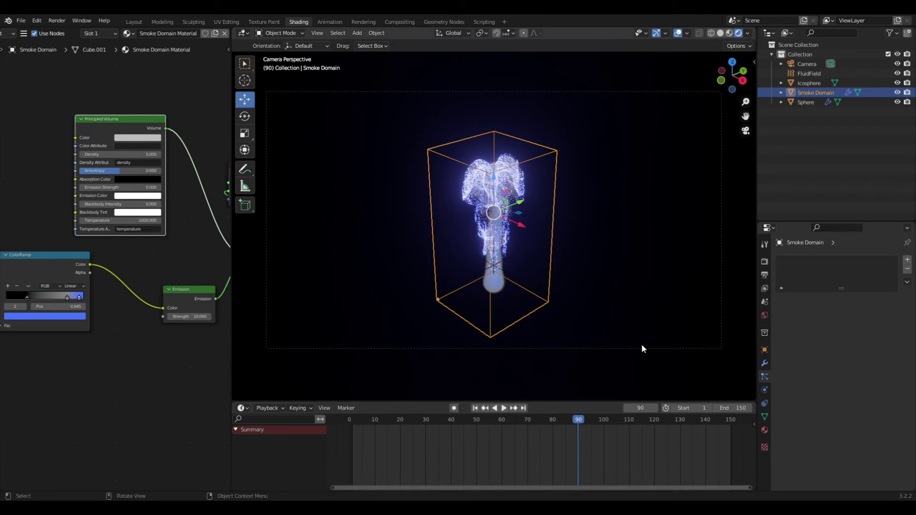
# - Play the smoke simulation and stop at frame 105 to inspect the plume
pyautogui.press('space')
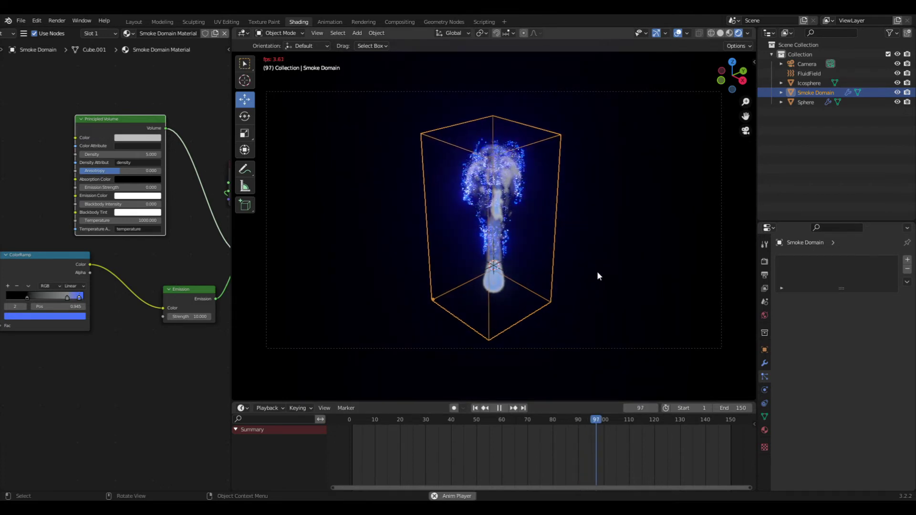
pyautogui.press('space')
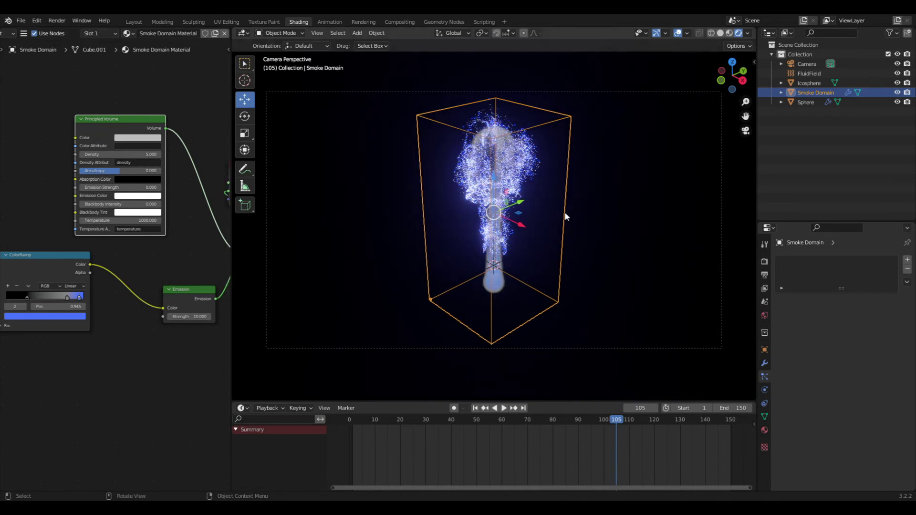
pyautogui.hotkey('shift', 'a')
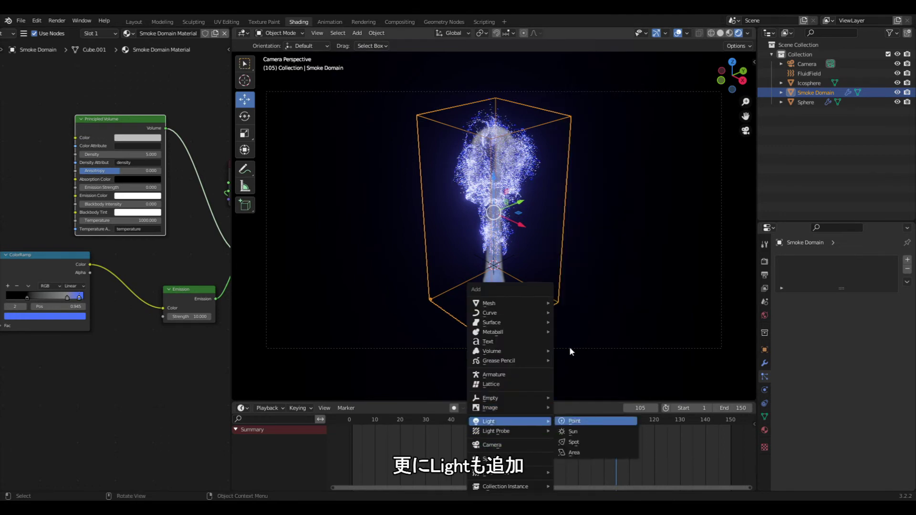
# - Add a green 200 W point light at the plume base and duplicate it in place
pyautogui.moveTo(488, 422)
pyautogui.click(585, 422)
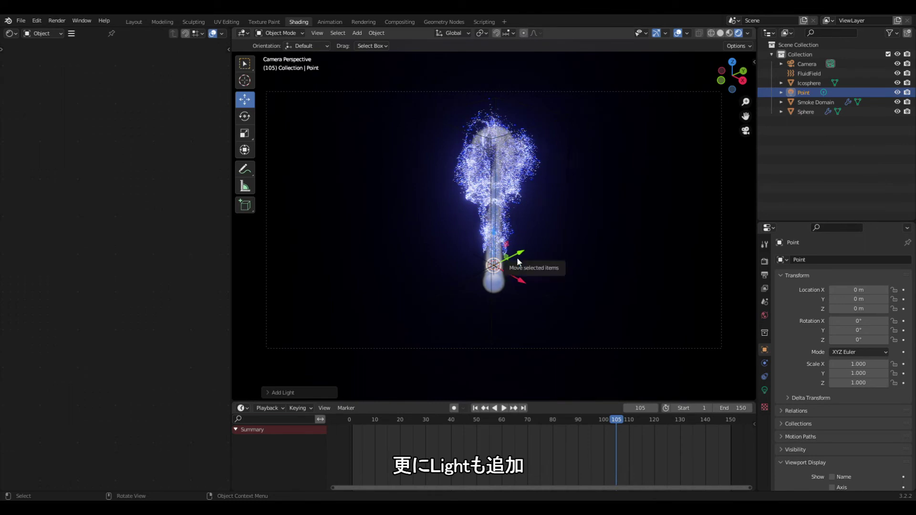
pyautogui.click(765, 390)
pyautogui.write('200')
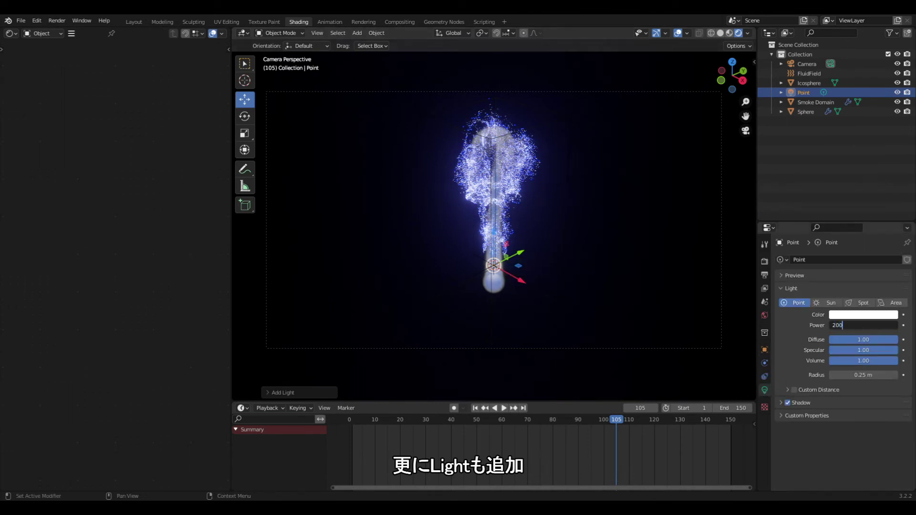
pyautogui.press('Return')
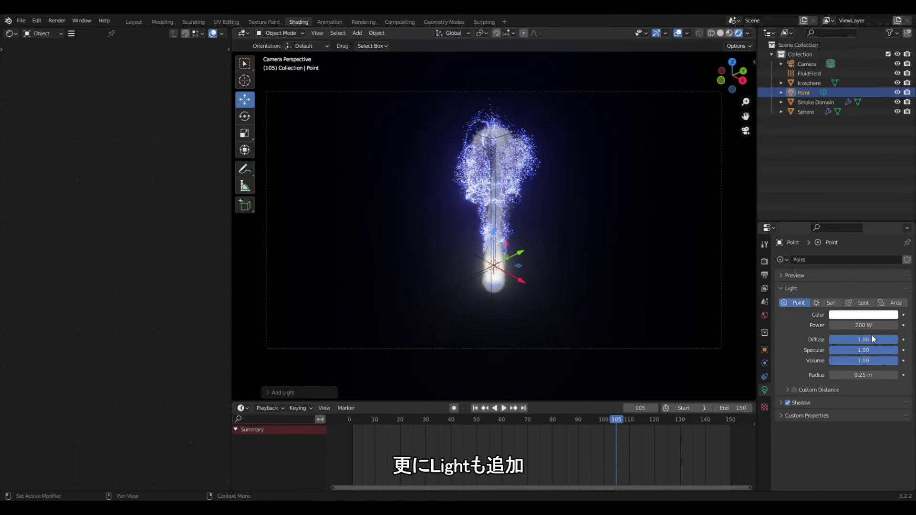
pyautogui.click(868, 315)
pyautogui.click(832, 211)
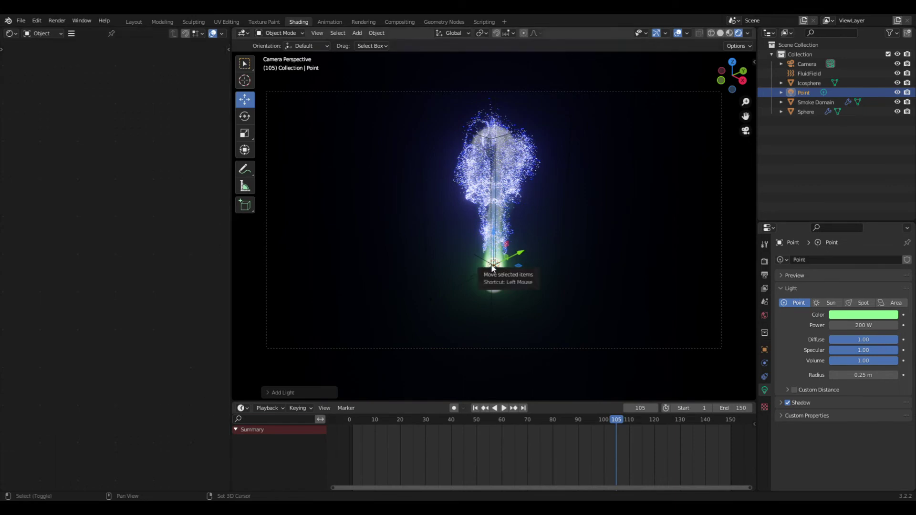
pyautogui.hotkey('shift', 'd')
pyautogui.click(495, 247)
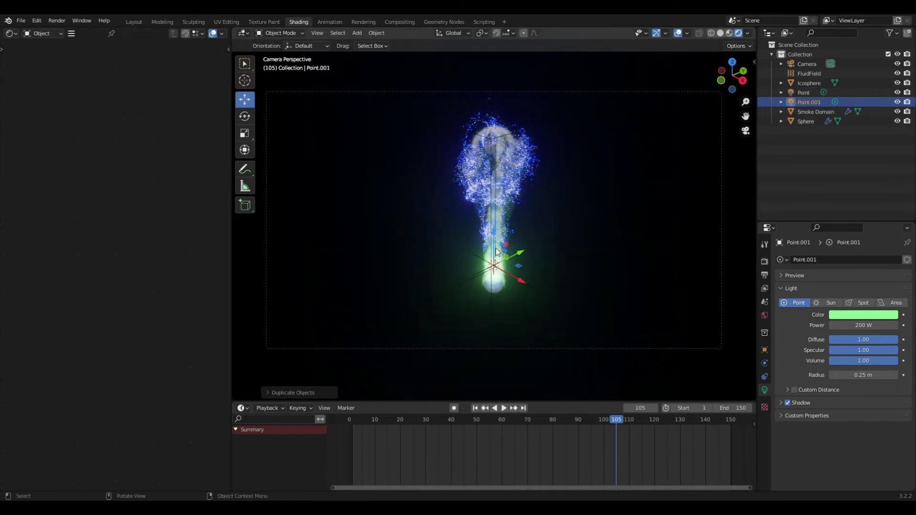
# - Raise the copied light to mid-plume and make it pink at 500 W
pyautogui.moveTo(495, 247); pyautogui.dragTo(507, 178)
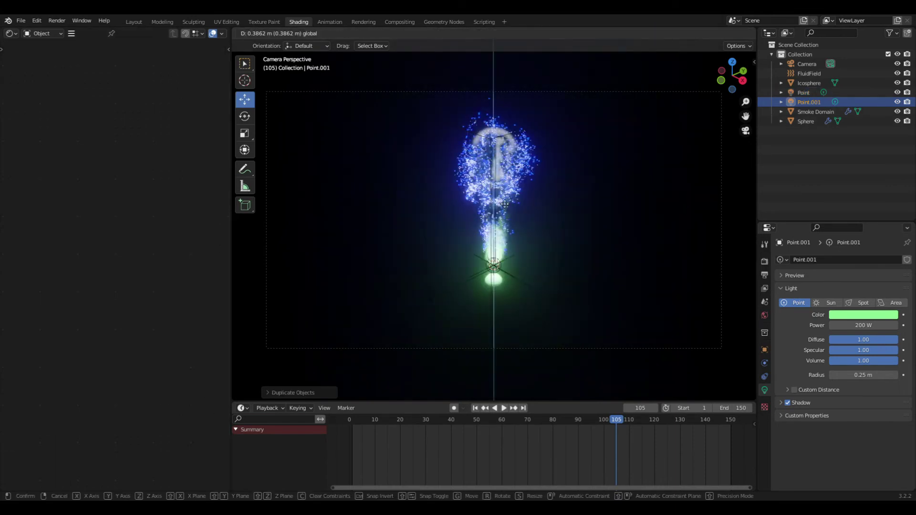
pyautogui.click(506, 175)
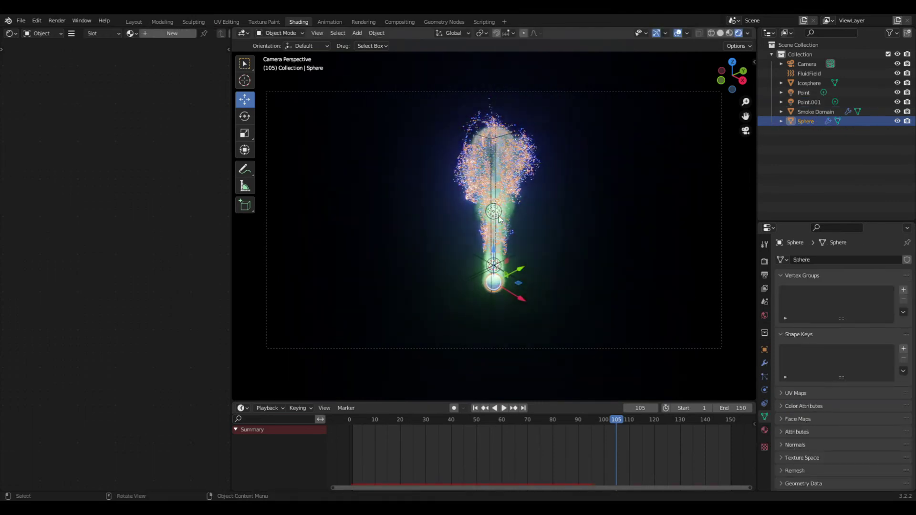
pyautogui.click(804, 102)
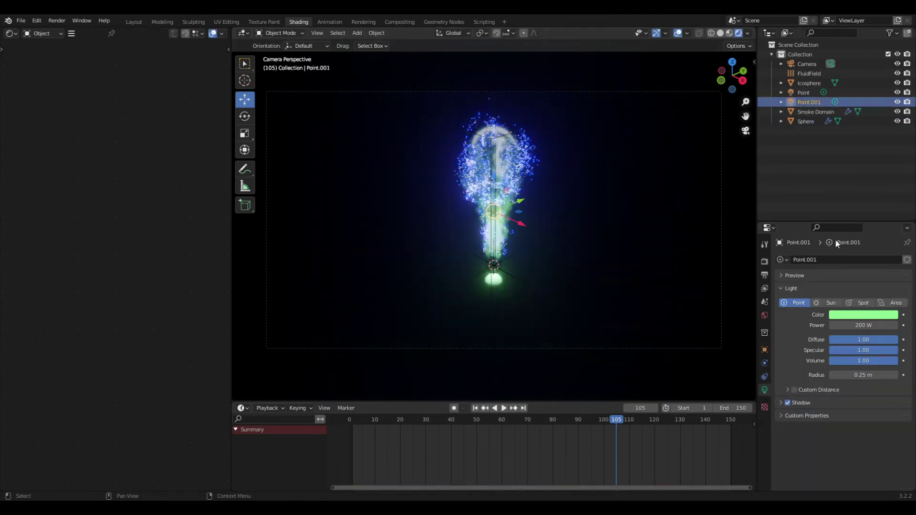
pyautogui.click(863, 315)
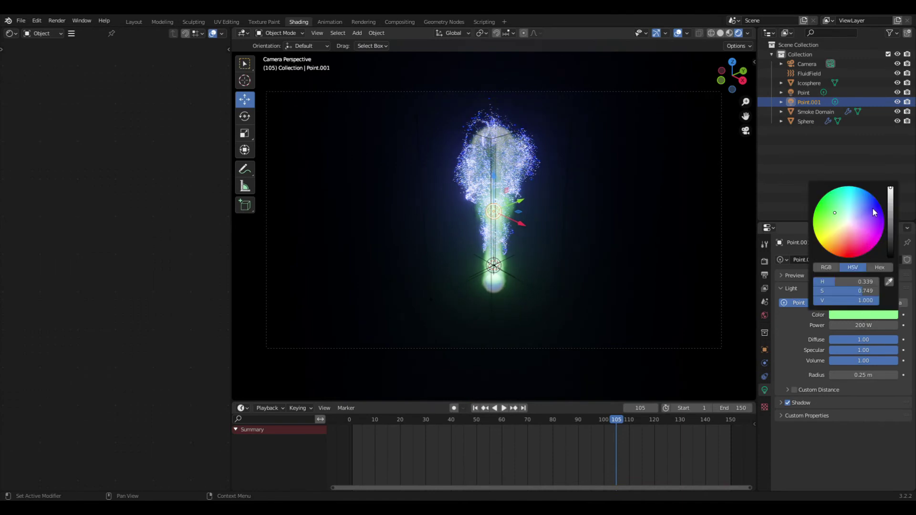
pyautogui.click(864, 250)
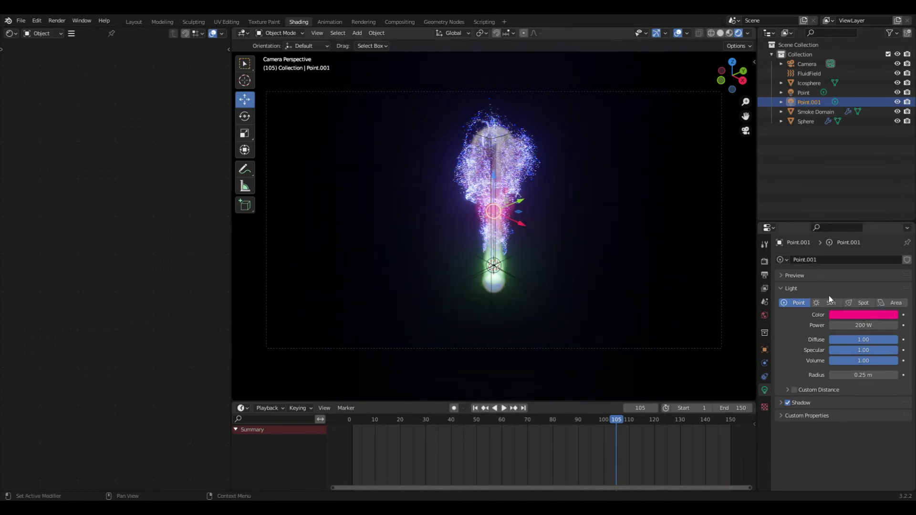
pyautogui.click(862, 315)
pyautogui.click(863, 243)
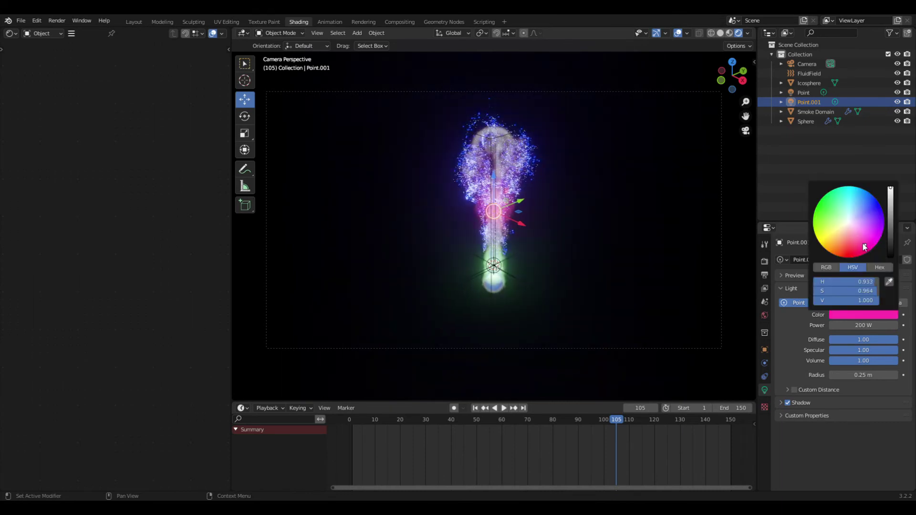
pyautogui.click(868, 329)
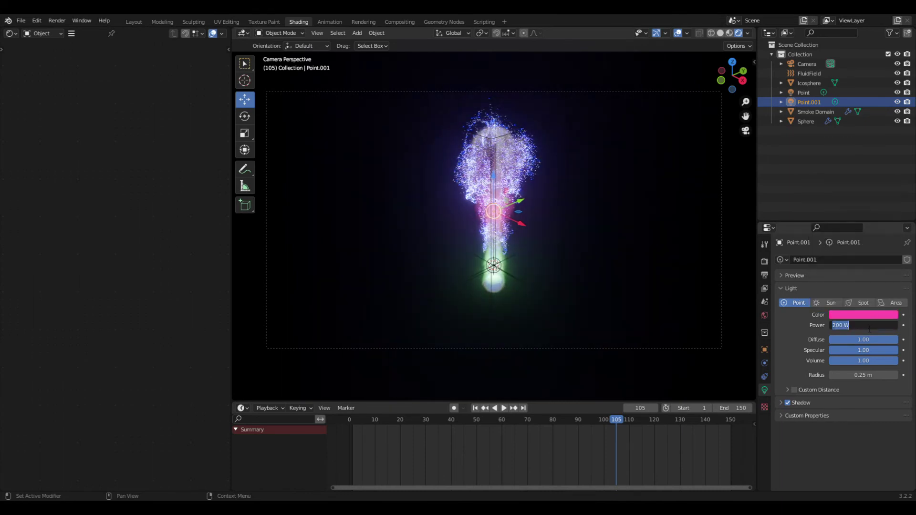
pyautogui.write('50')
pyautogui.press('Return')
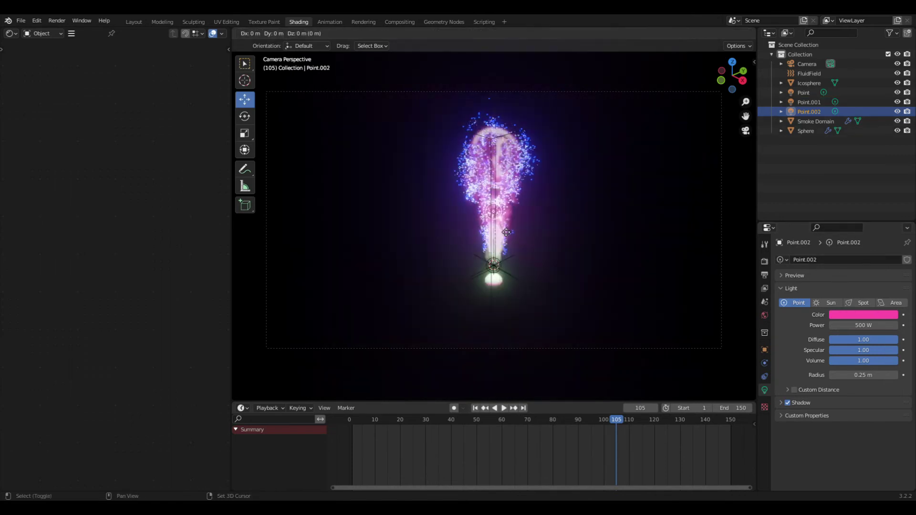
# - Duplicate the pink light, move it vertically near the plume top, and make it blue
pyautogui.hotkey('shift', 'd')
pyautogui.press('z')
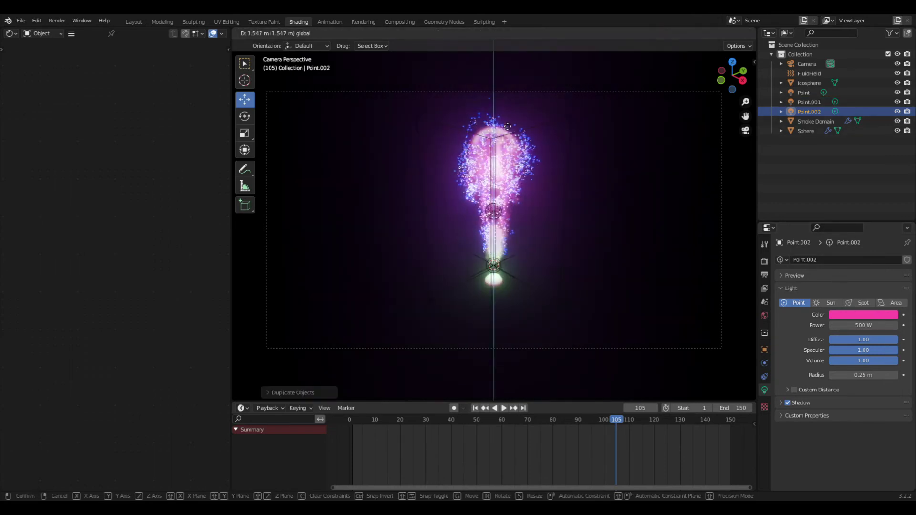
pyautogui.click(516, 101)
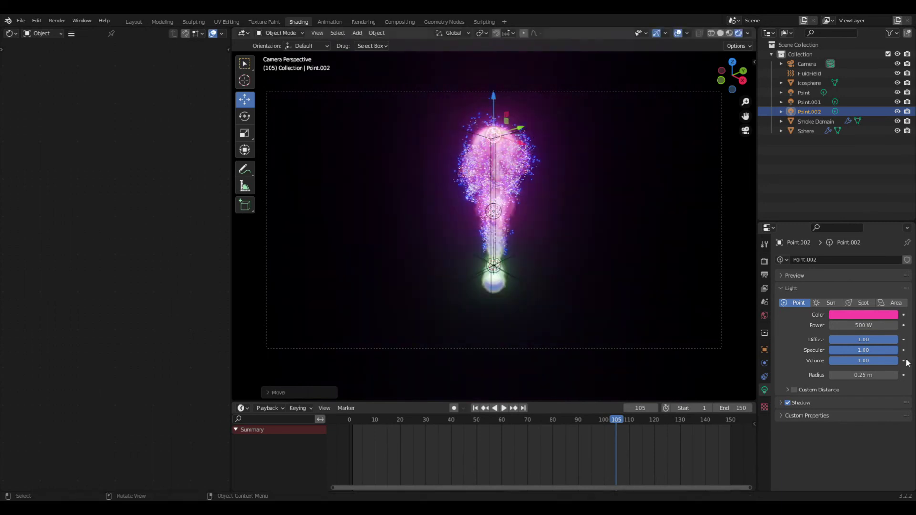
pyautogui.click(862, 315)
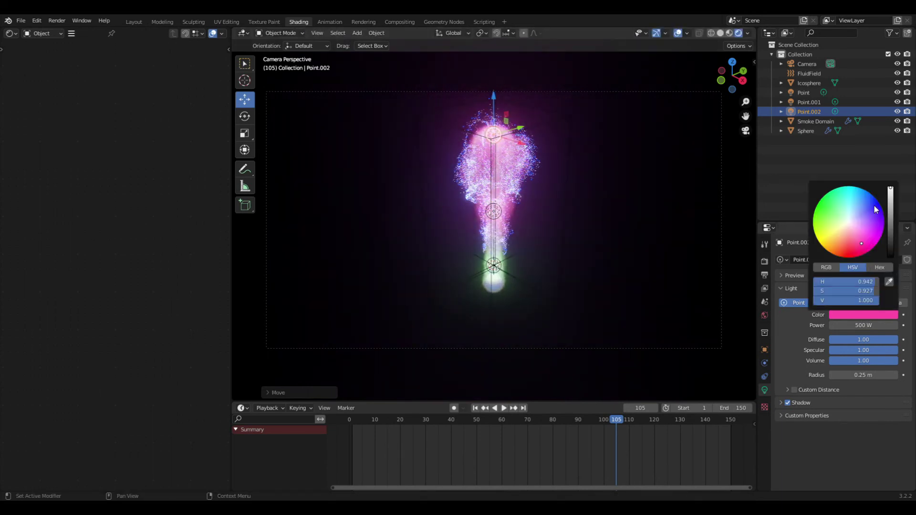
pyautogui.click(876, 209)
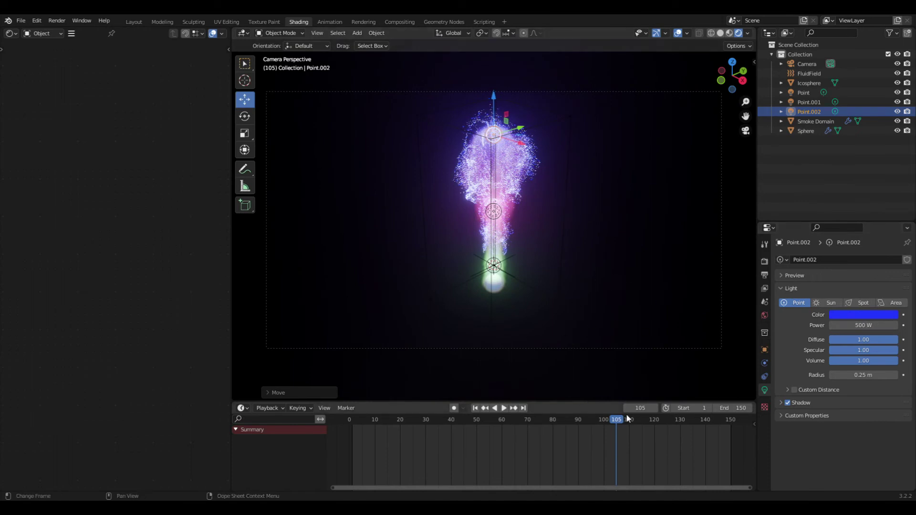
# - Preview frames 114 and 101, then play the lit plume from frame 1 with nothing selected
pyautogui.click(639, 421)
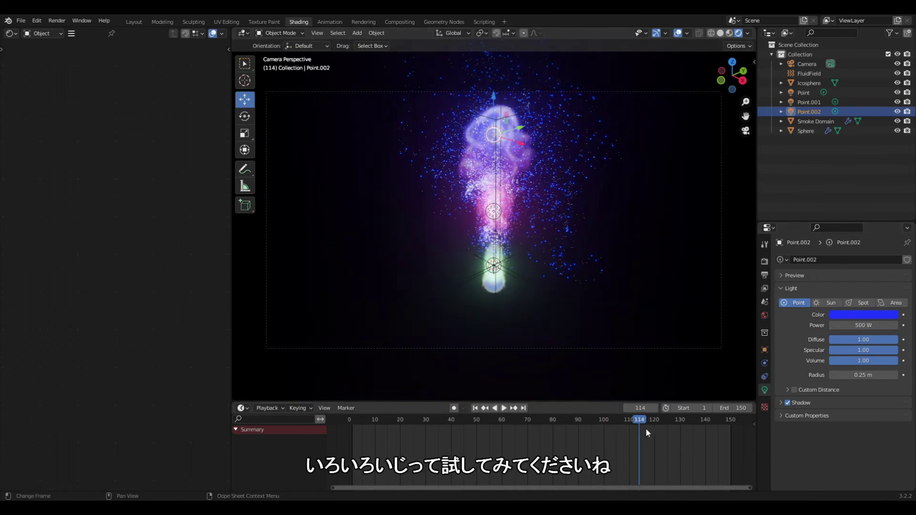
pyautogui.click(605, 422)
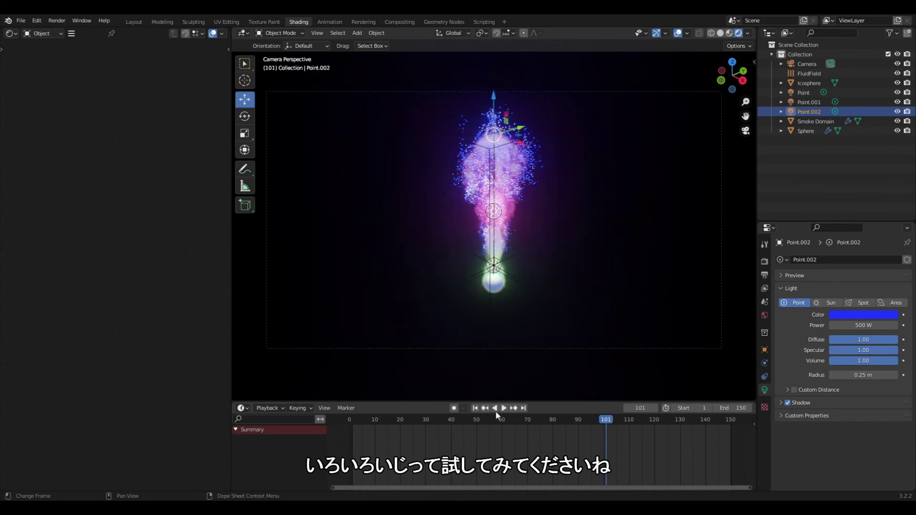
pyautogui.click(474, 408)
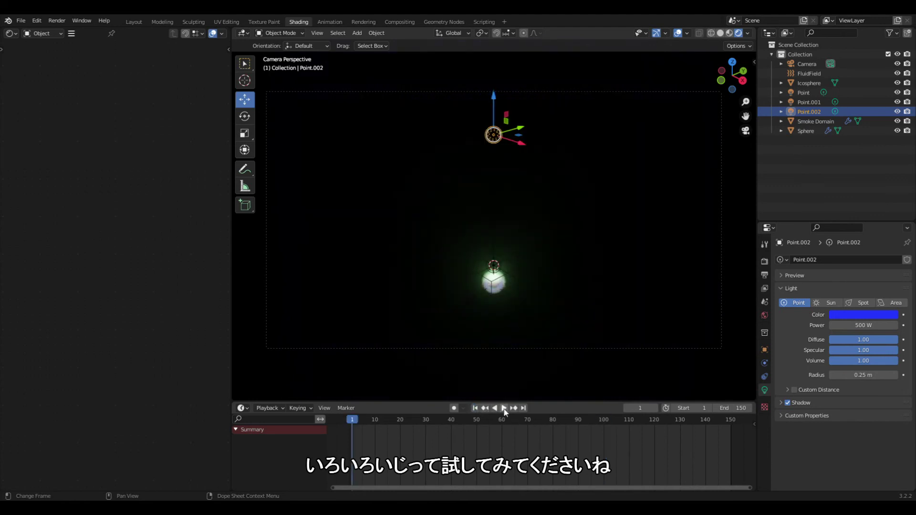
pyautogui.click(504, 408)
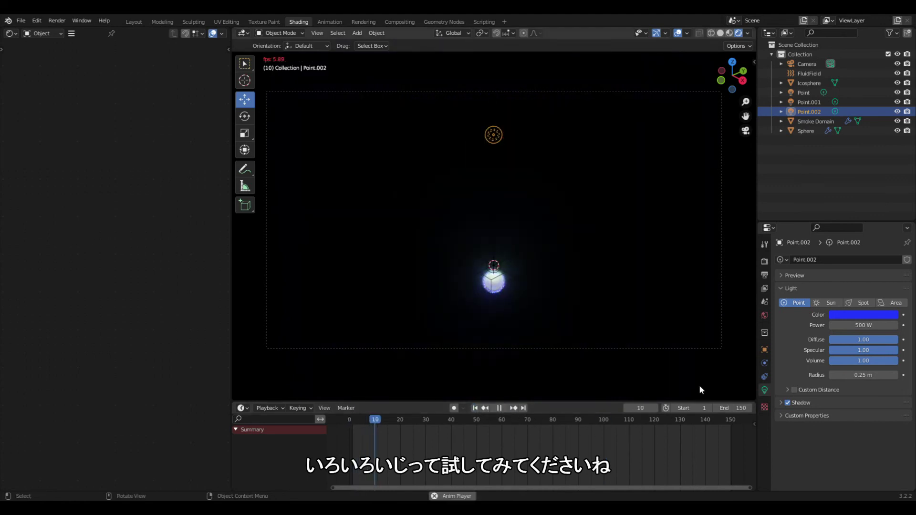
pyautogui.click(733, 389)
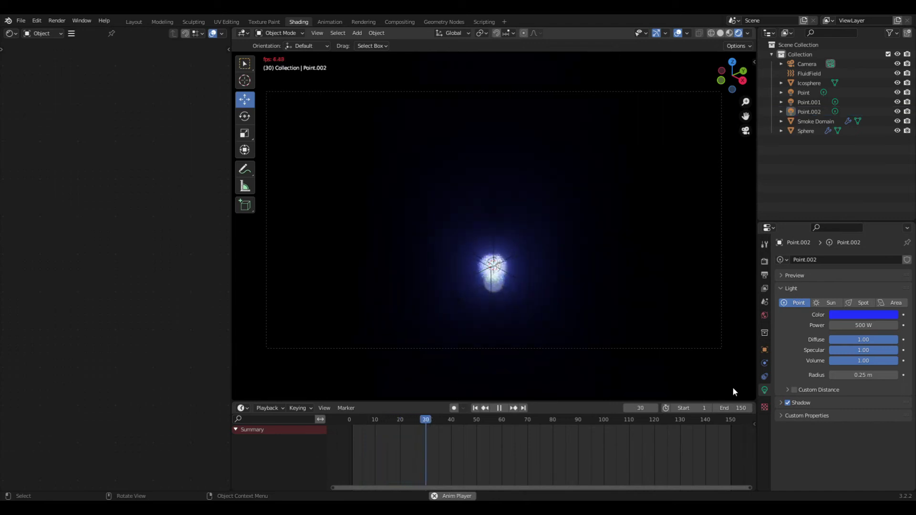